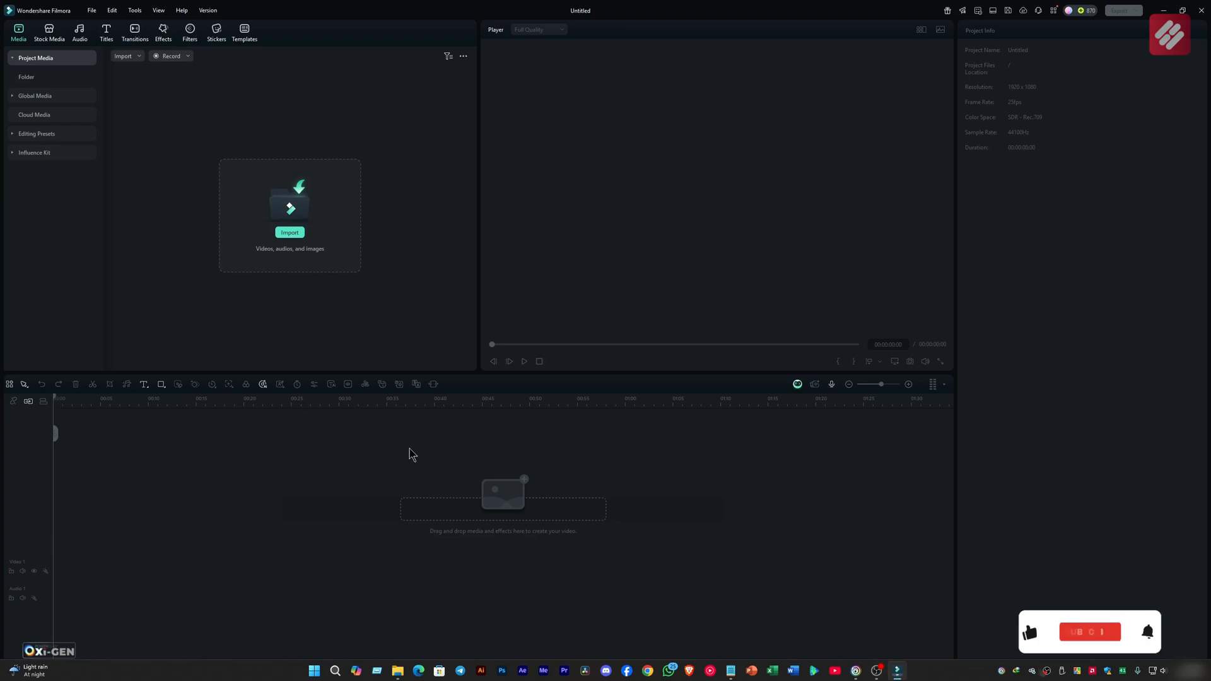
Import the cursor and BG files from the computer and place the BG clip at the start of the Video 1 track.
{"action": "left_click", "coordinate": [397, 671]}
{"action": "left_click_drag", "start_coordinate": [671, 221], "coordinate": [175, 143]}
{"action": "left_click", "coordinate": [252, 154]}
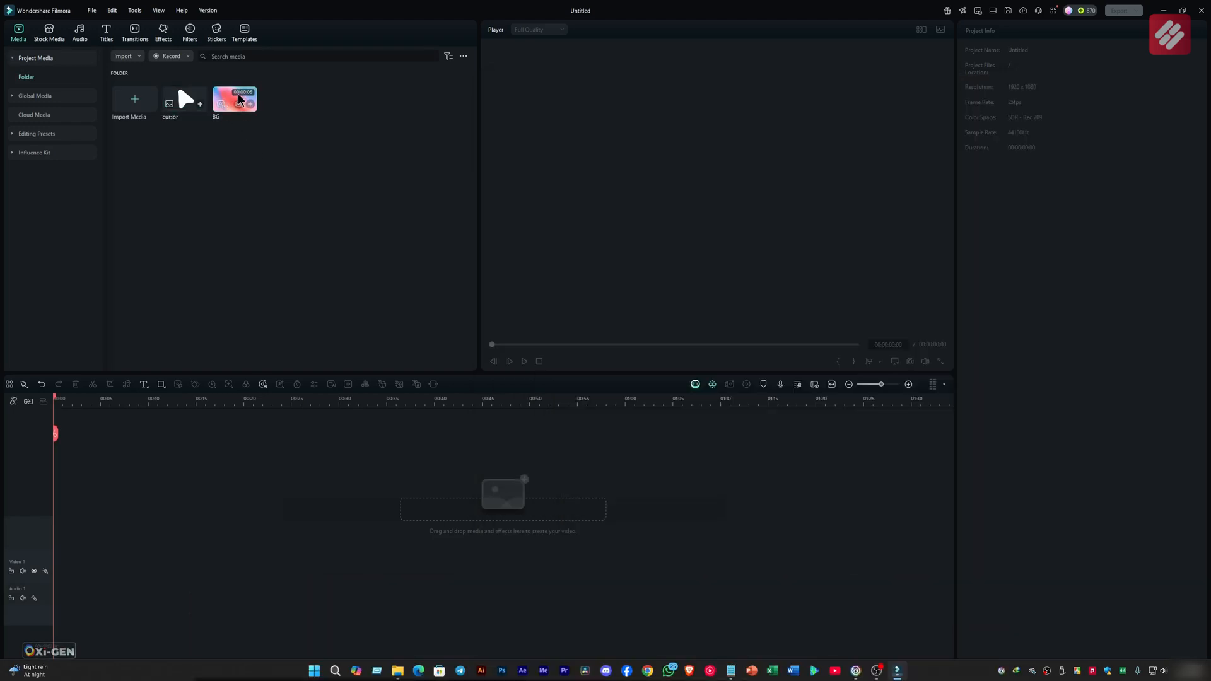
{"action": "left_click_drag", "start_coordinate": [232, 95], "coordinate": [50, 604]}
{"action": "left_click", "coordinate": [664, 348]}
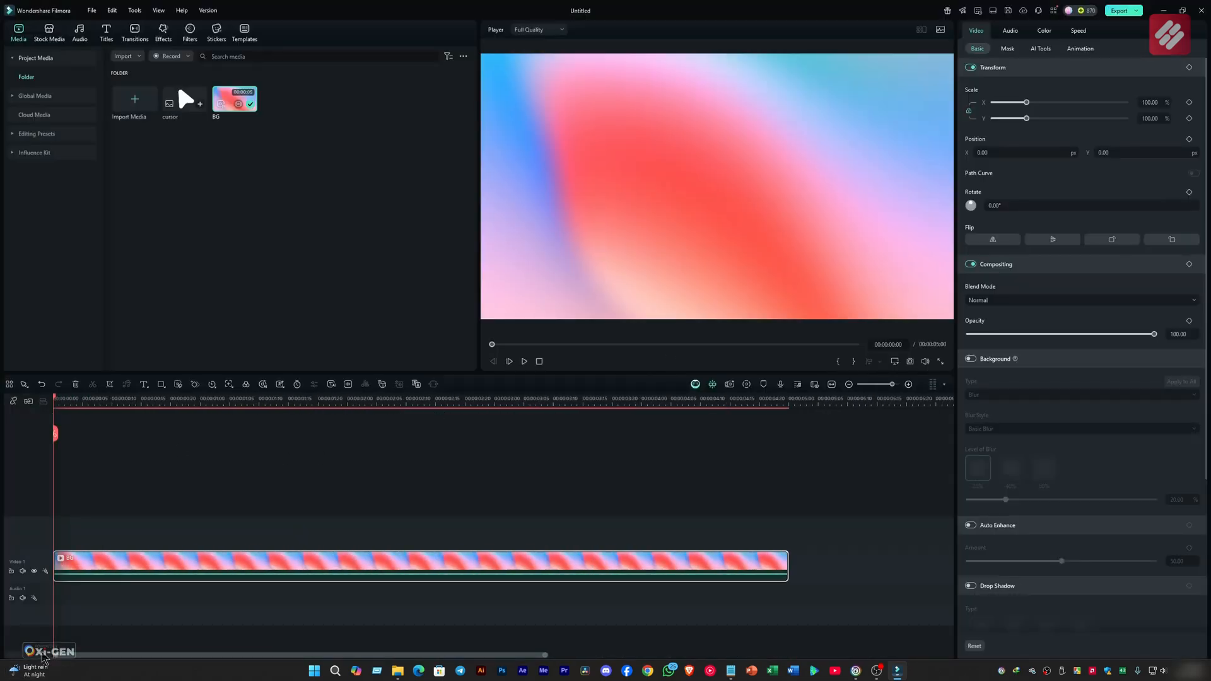
Add 10 video tracks above Track 1 with the Track Manager.
{"action": "right_click", "coordinate": [8, 540]}
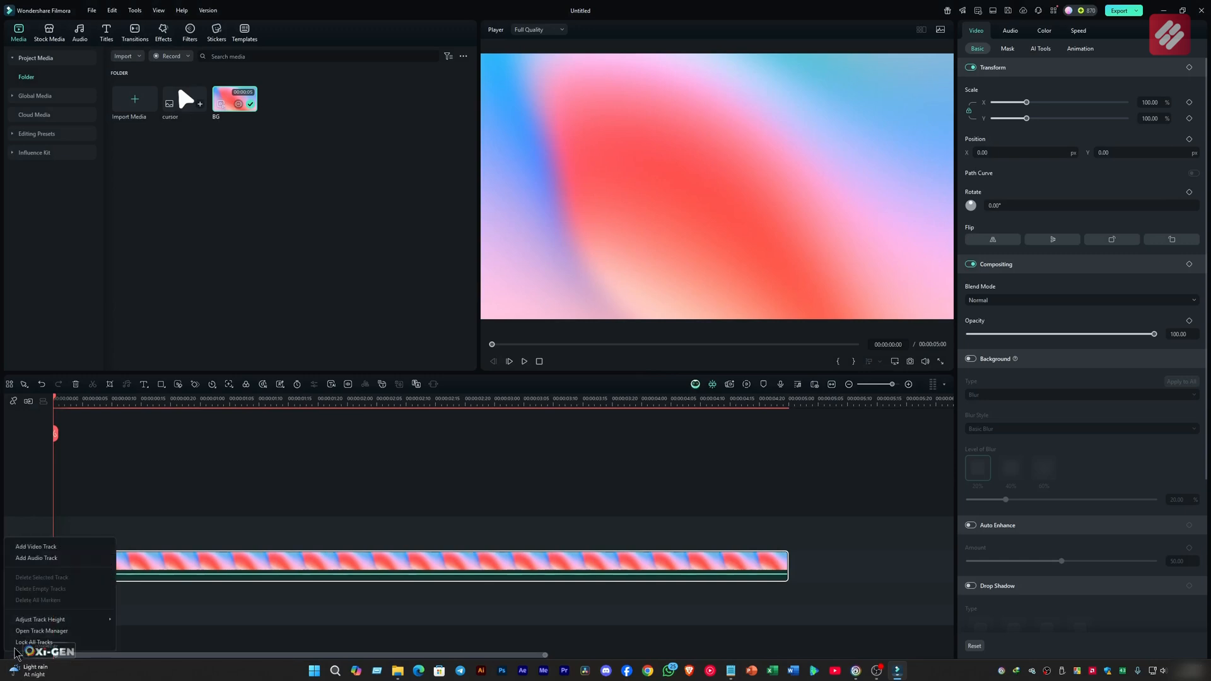
{"action": "left_click", "coordinate": [38, 631]}
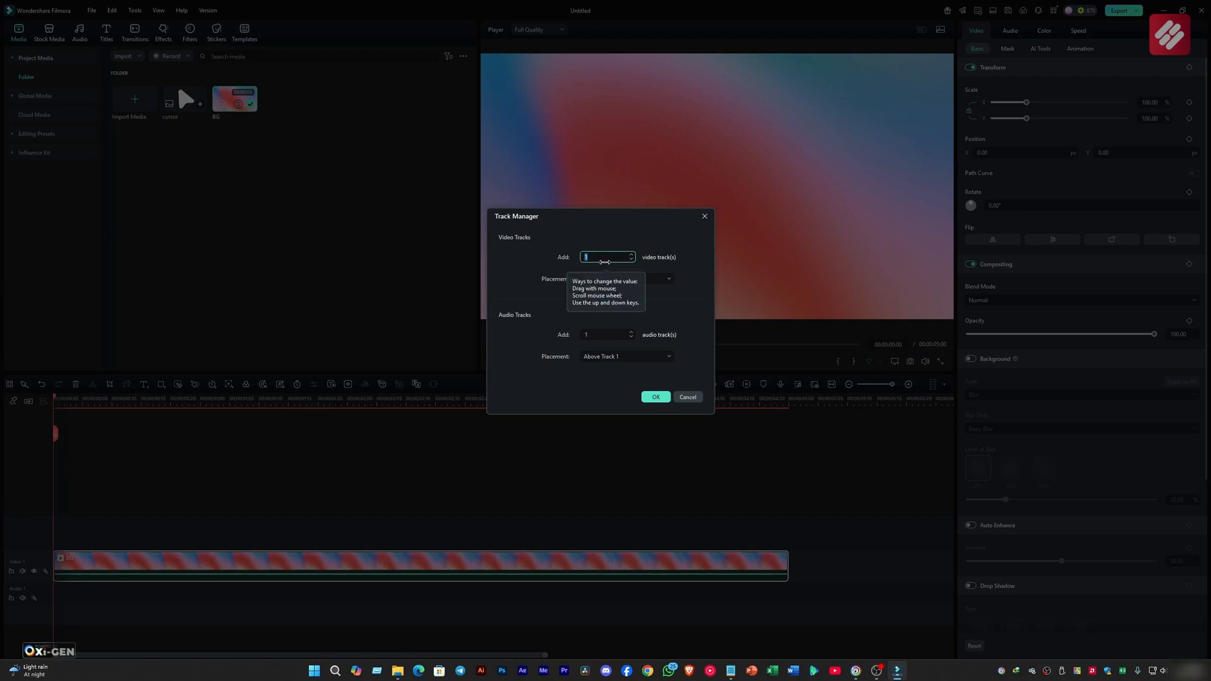
{"action": "left_click", "coordinate": [604, 261]}
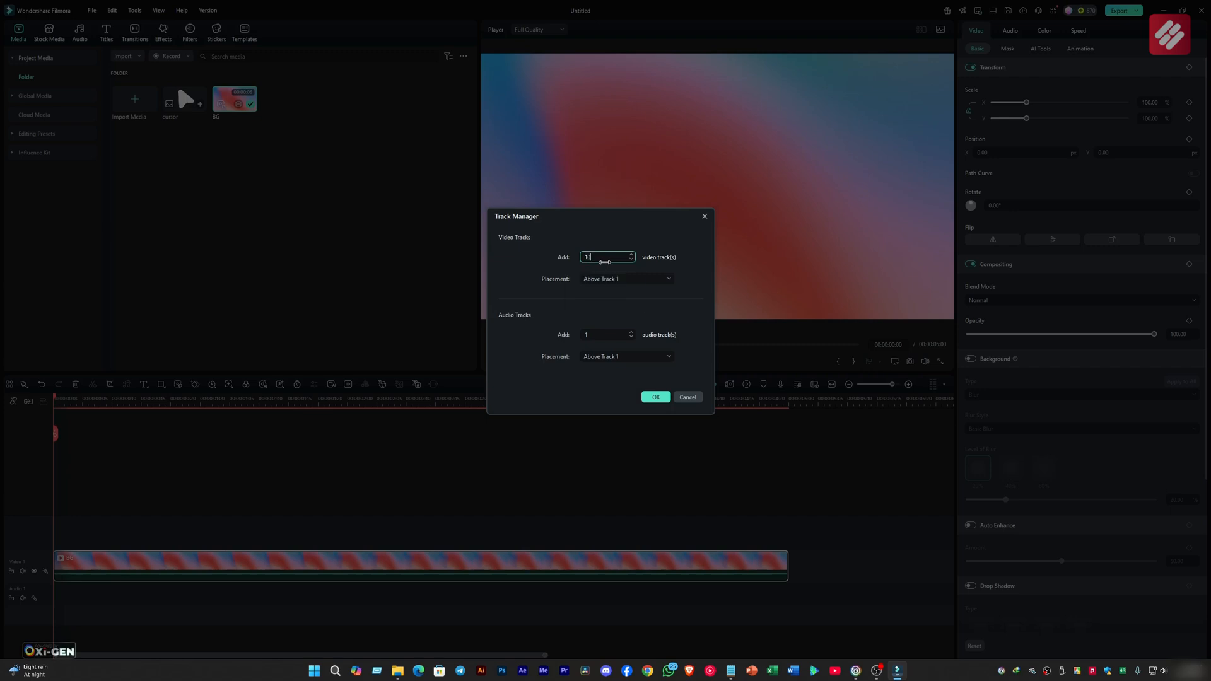
{"action": "type", "text": "0"}
{"action": "left_click", "coordinate": [656, 397]}
Duplicate the BG clip onto the Video 2 track directly above the original and reduce that track's height.
{"action": "scroll", "coordinate": [167, 500], "scroll_direction": "down", "scroll_amount": 4}
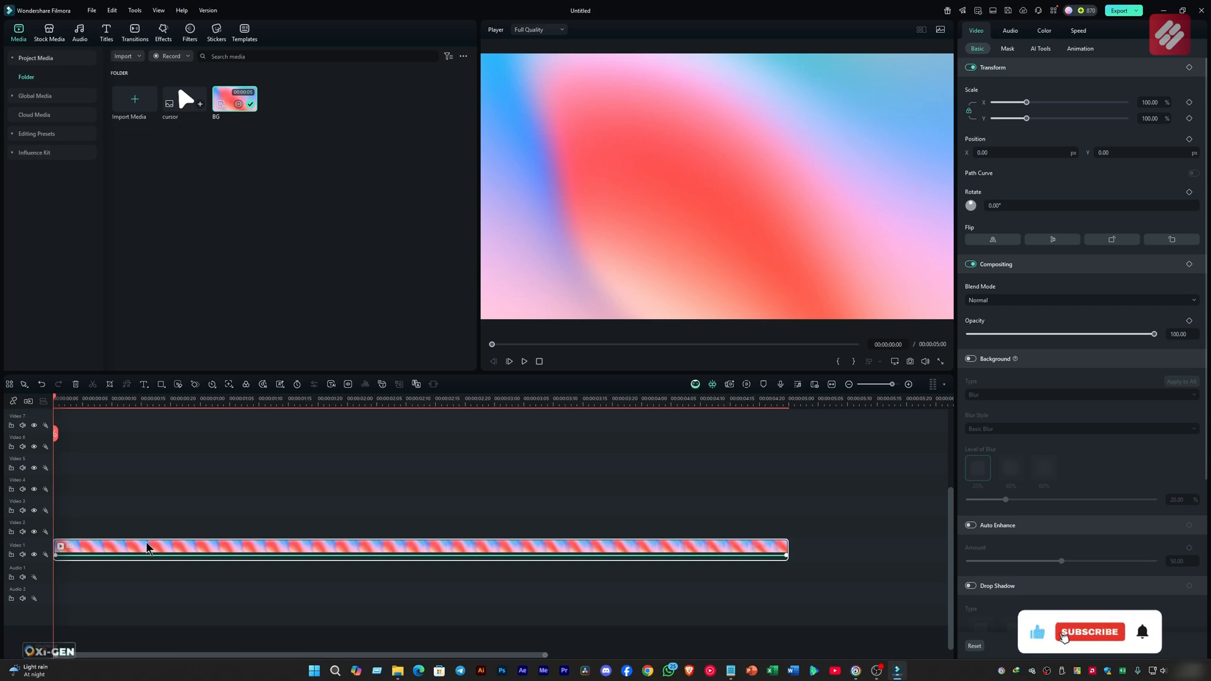
{"action": "left_click_drag", "start_coordinate": [147, 546], "coordinate": [150, 527]}
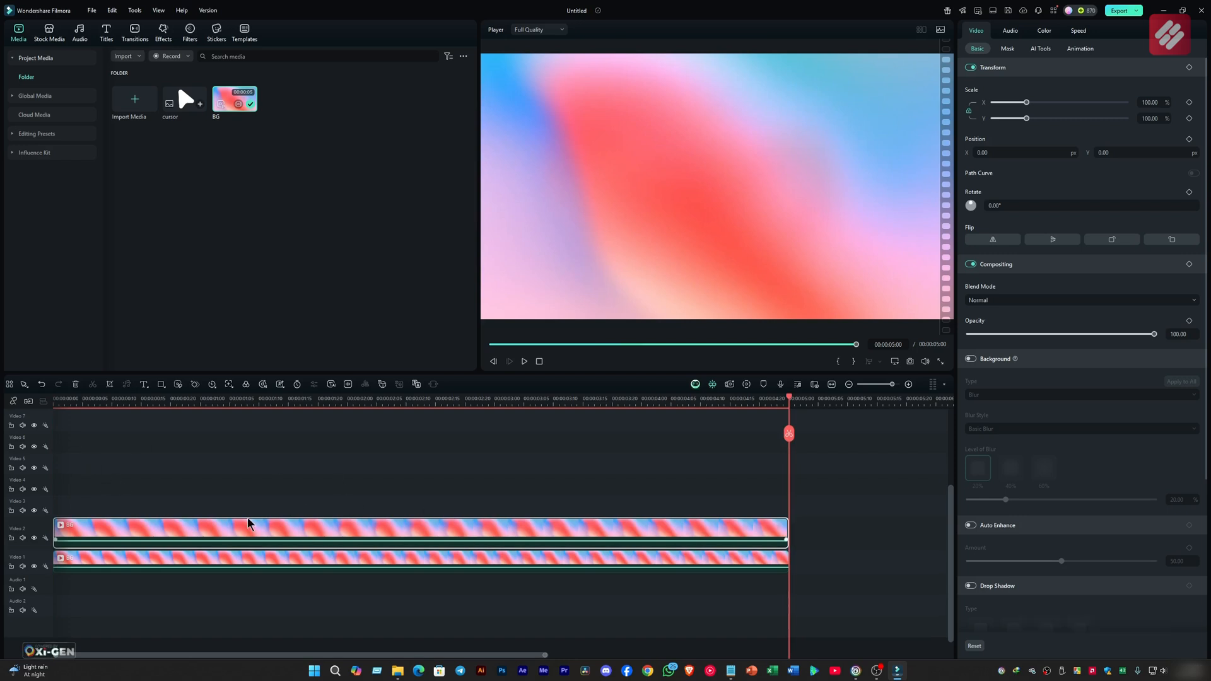
{"action": "left_click", "coordinate": [162, 398]}
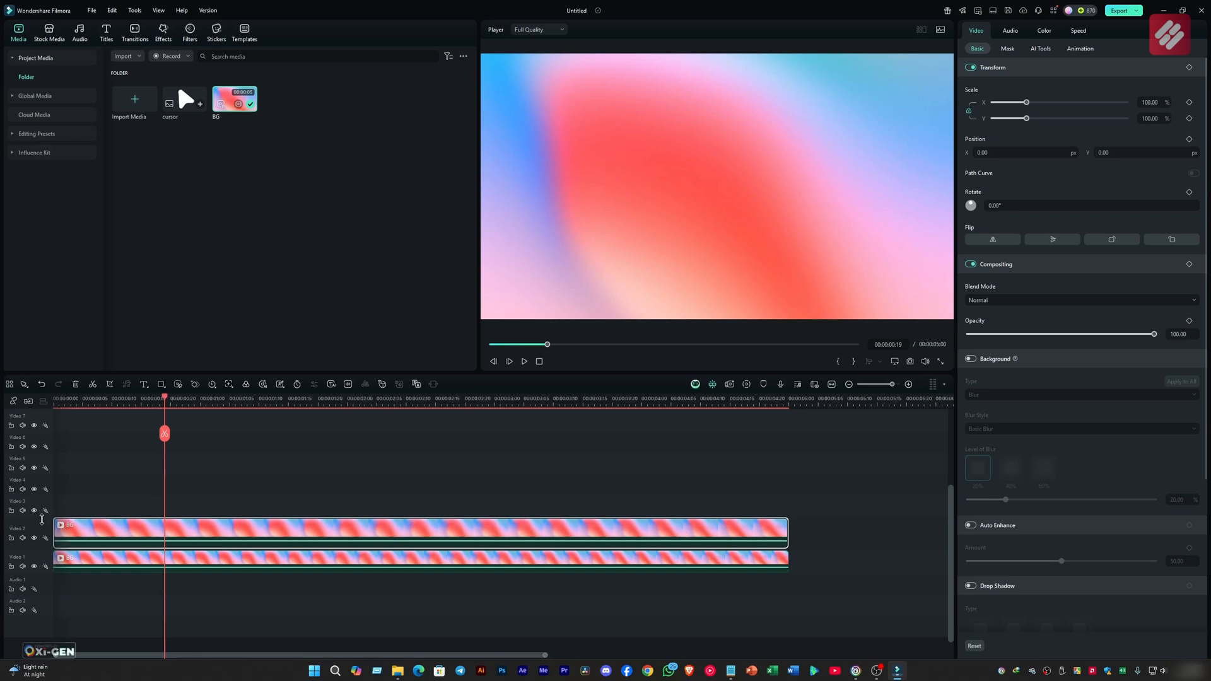
{"action": "left_click_drag", "start_coordinate": [42, 520], "coordinate": [42, 534]}
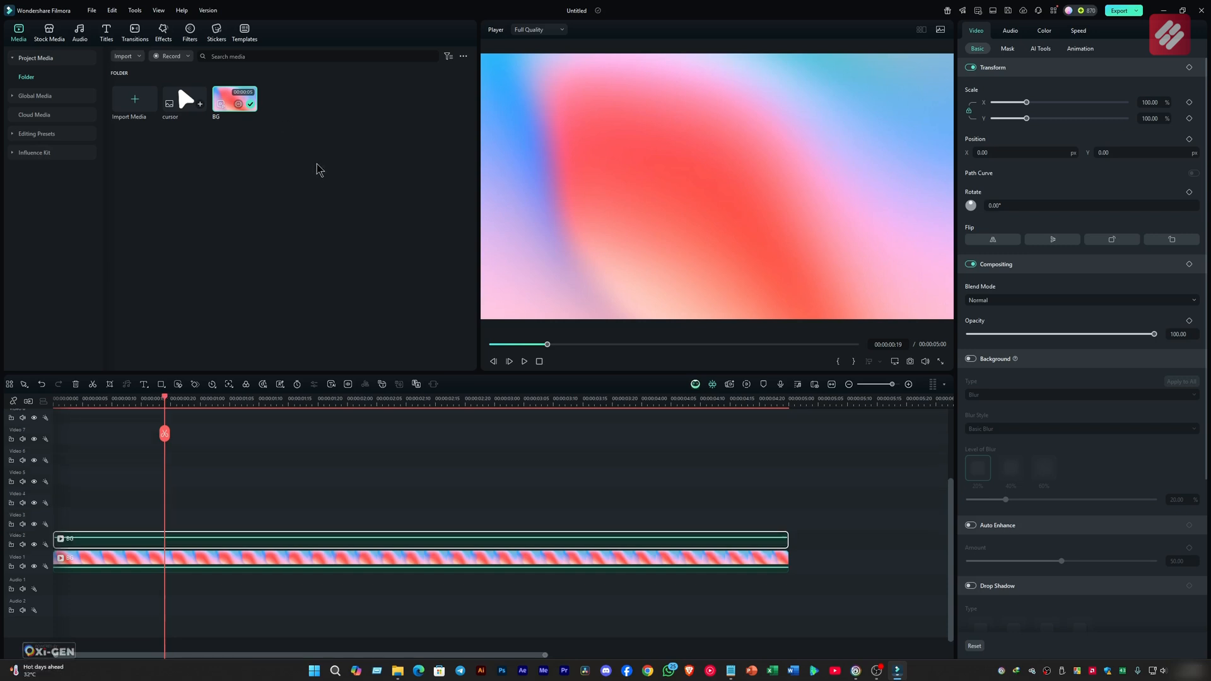
Search the effects for "square blur" and apply Square Blur to the BG clip on Video 2.
{"action": "left_click", "coordinate": [163, 31]}
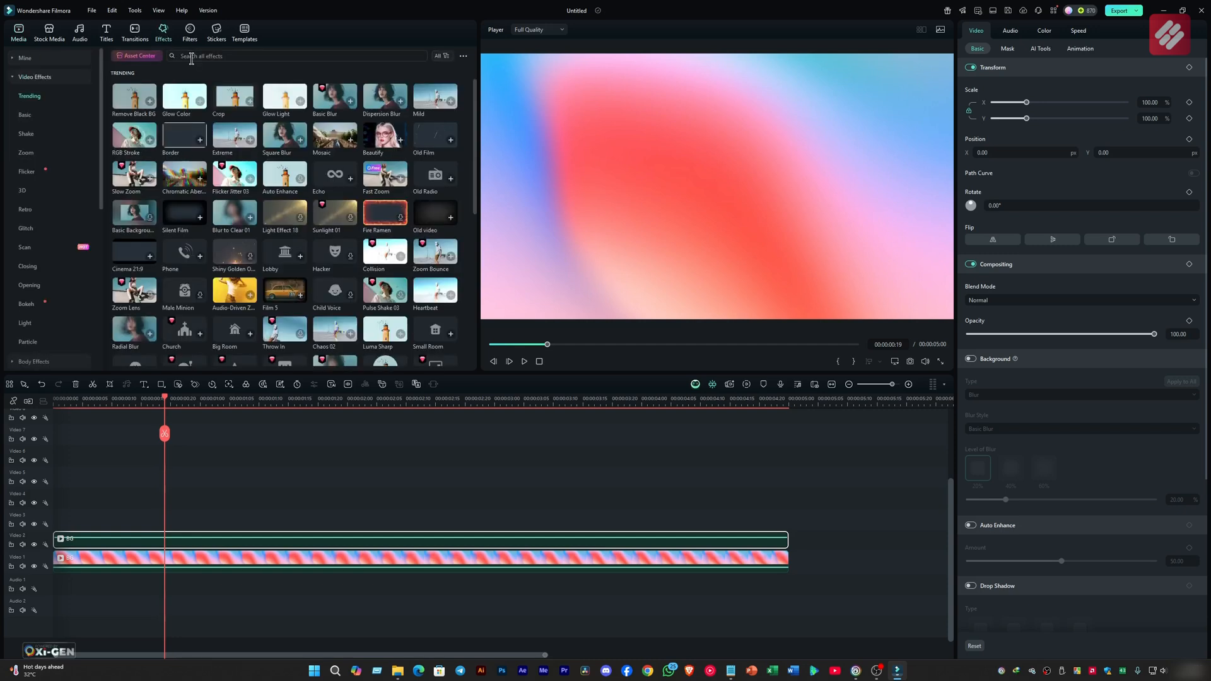
{"action": "left_click", "coordinate": [191, 57]}
{"action": "type", "text": "square blur"}
{"action": "key", "text": "Return"}
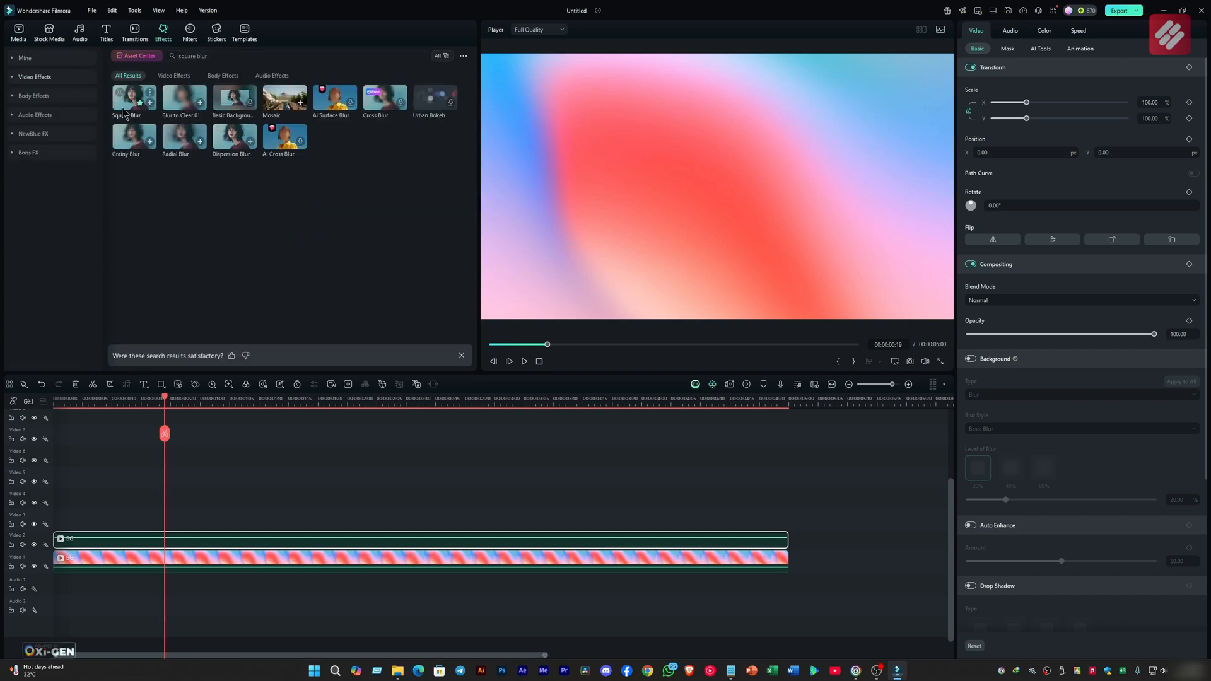
{"action": "left_click_drag", "start_coordinate": [134, 94], "coordinate": [179, 538]}
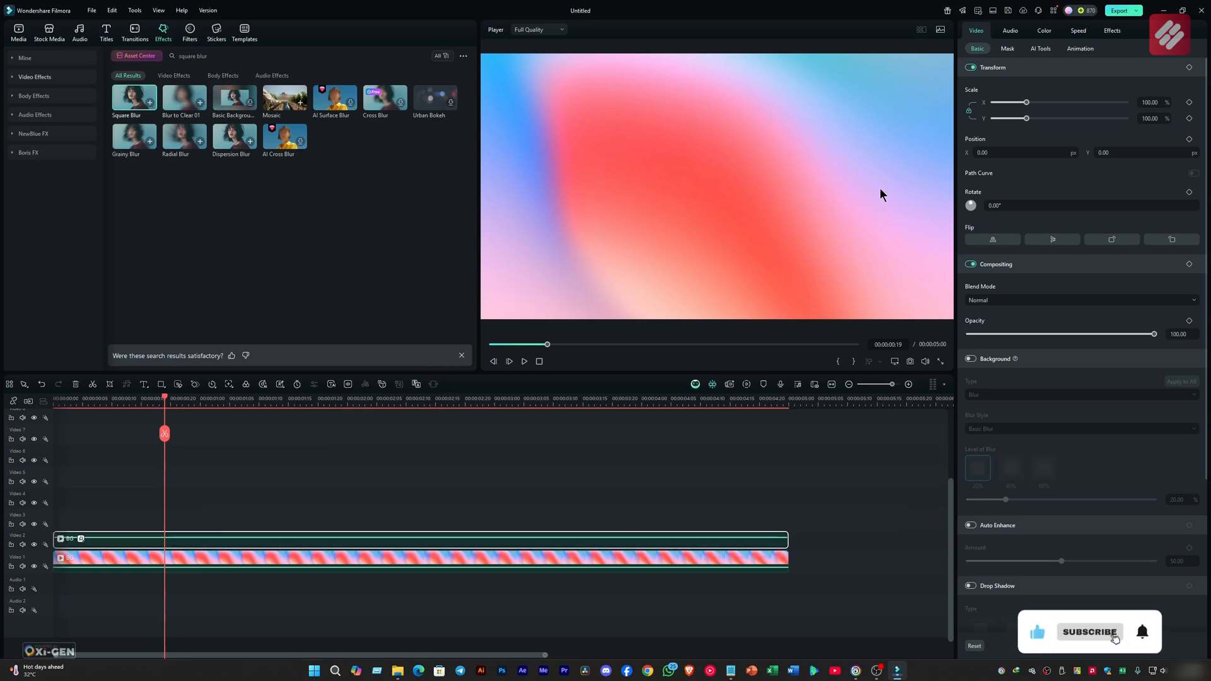
Set the Square Blur size on the Video 2 clip to 31.
{"action": "left_click", "coordinate": [1118, 35]}
{"action": "left_click_drag", "start_coordinate": [974, 109], "coordinate": [1047, 112]}
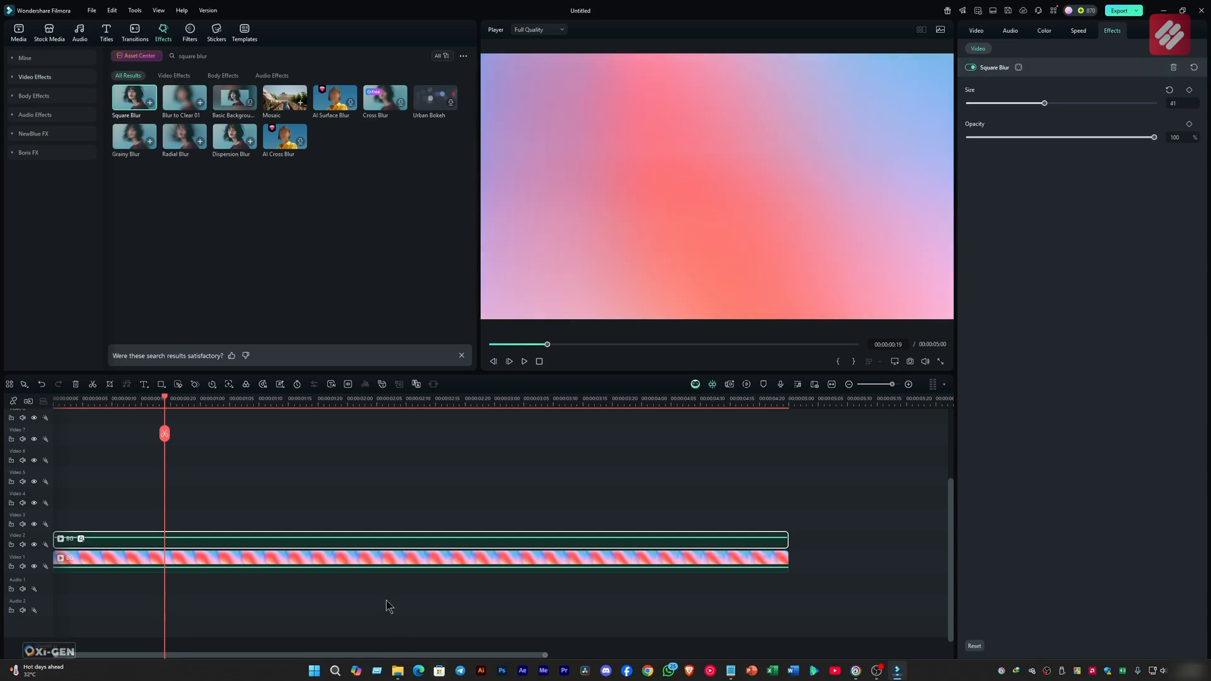
{"action": "left_click_drag", "start_coordinate": [1044, 103], "coordinate": [1026, 105]}
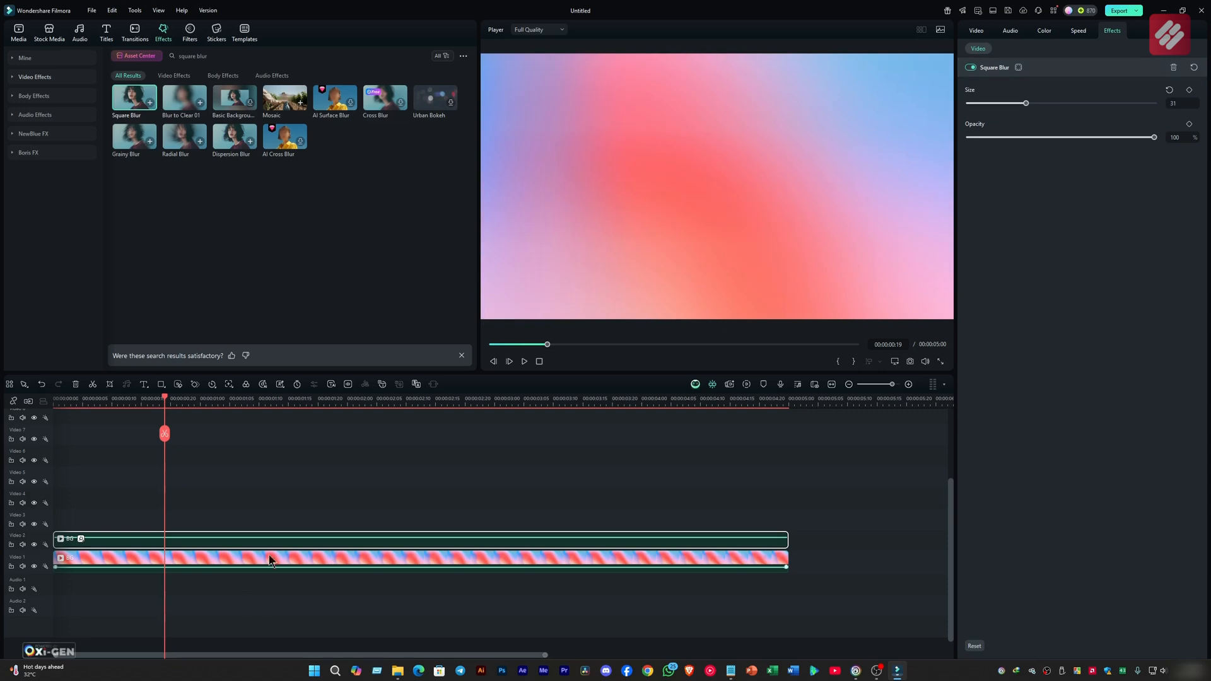
Mask the blurred BG clip with a centred rectangle of 58.77% width, 9.85% height and 4.41 radius.
{"action": "left_click", "coordinate": [977, 31]}
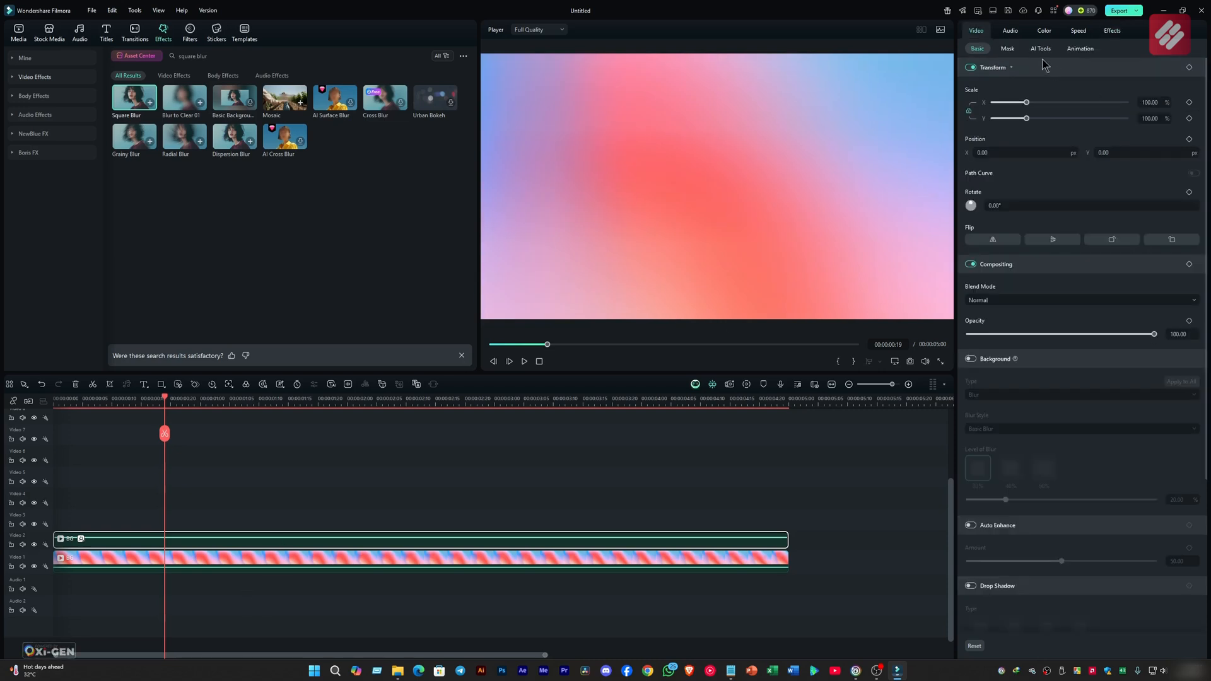
{"action": "left_click", "coordinate": [1008, 49]}
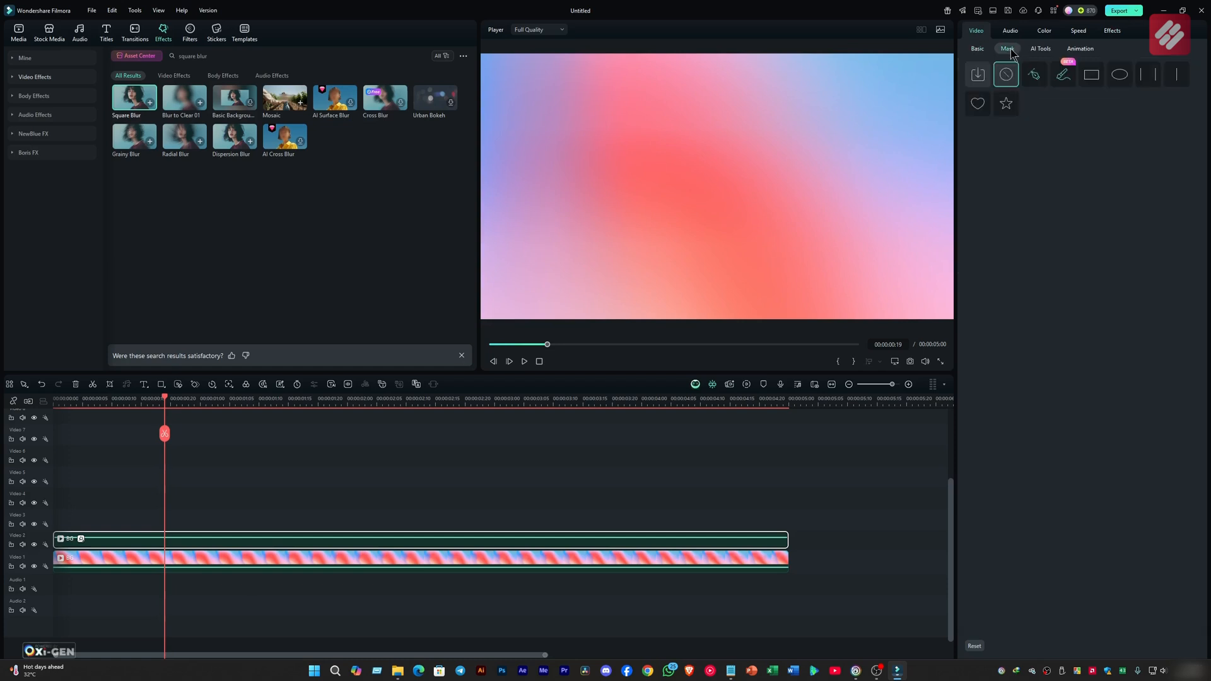
{"action": "left_click", "coordinate": [1096, 81]}
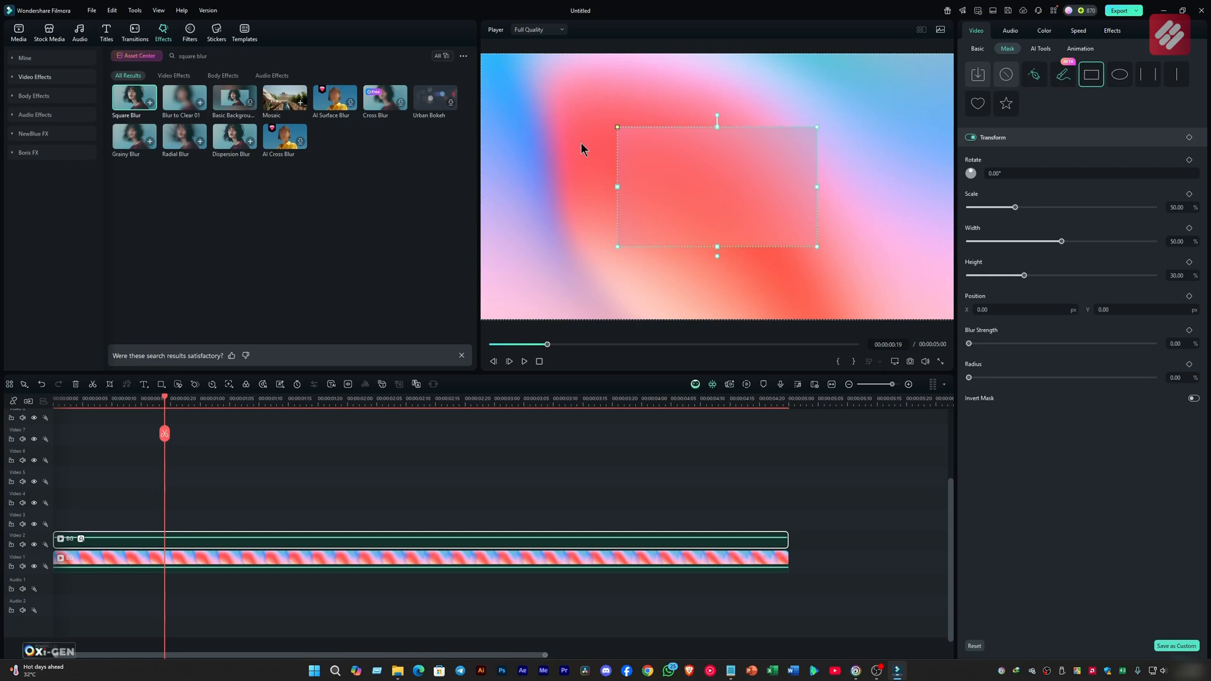
{"action": "left_click_drag", "start_coordinate": [717, 126], "coordinate": [717, 166]}
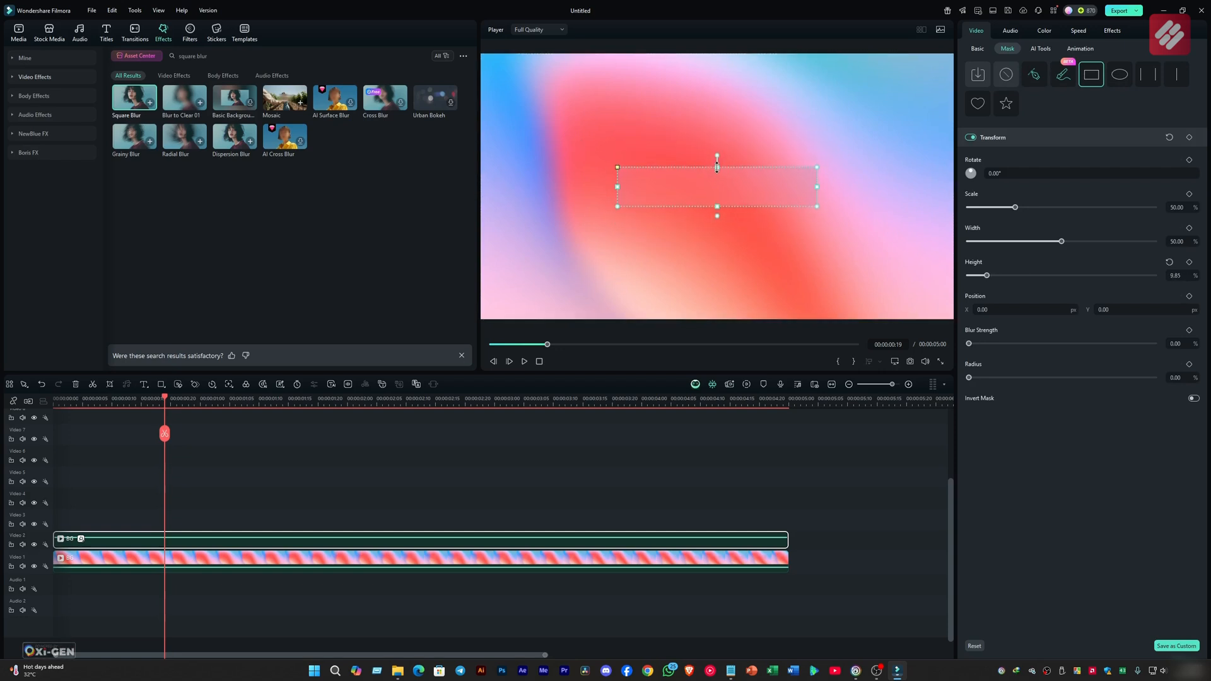
{"action": "left_click_drag", "start_coordinate": [817, 187], "coordinate": [834, 187]}
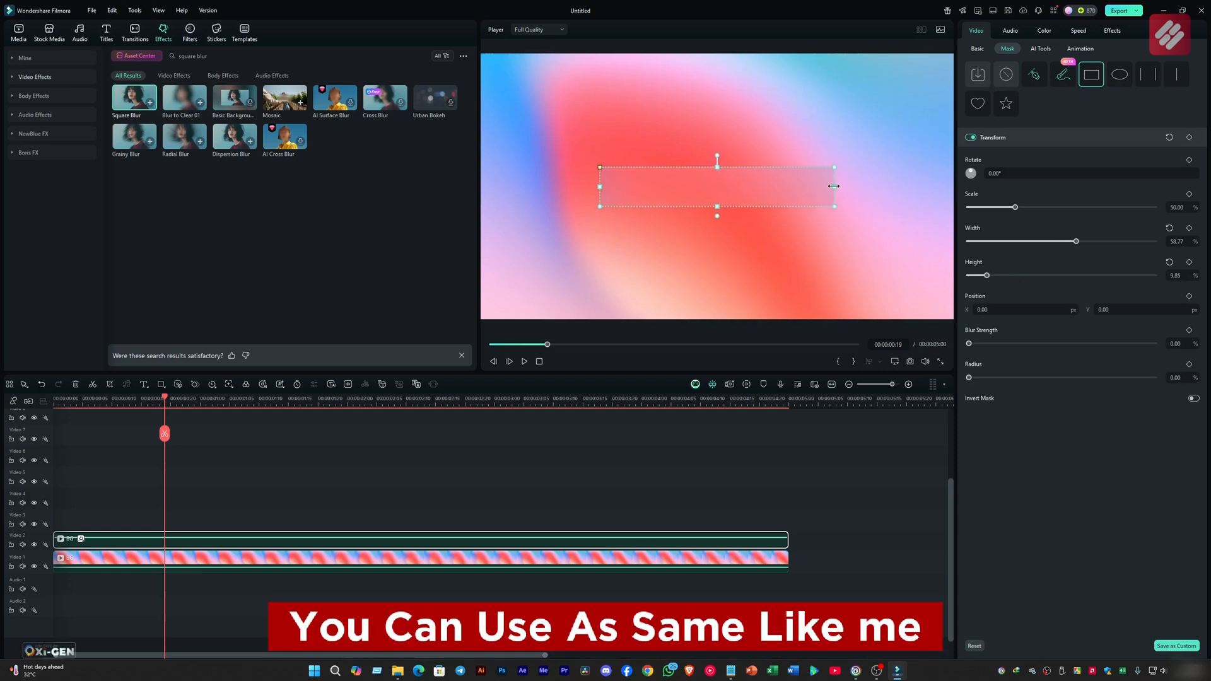
{"action": "left_click", "coordinate": [820, 443]}
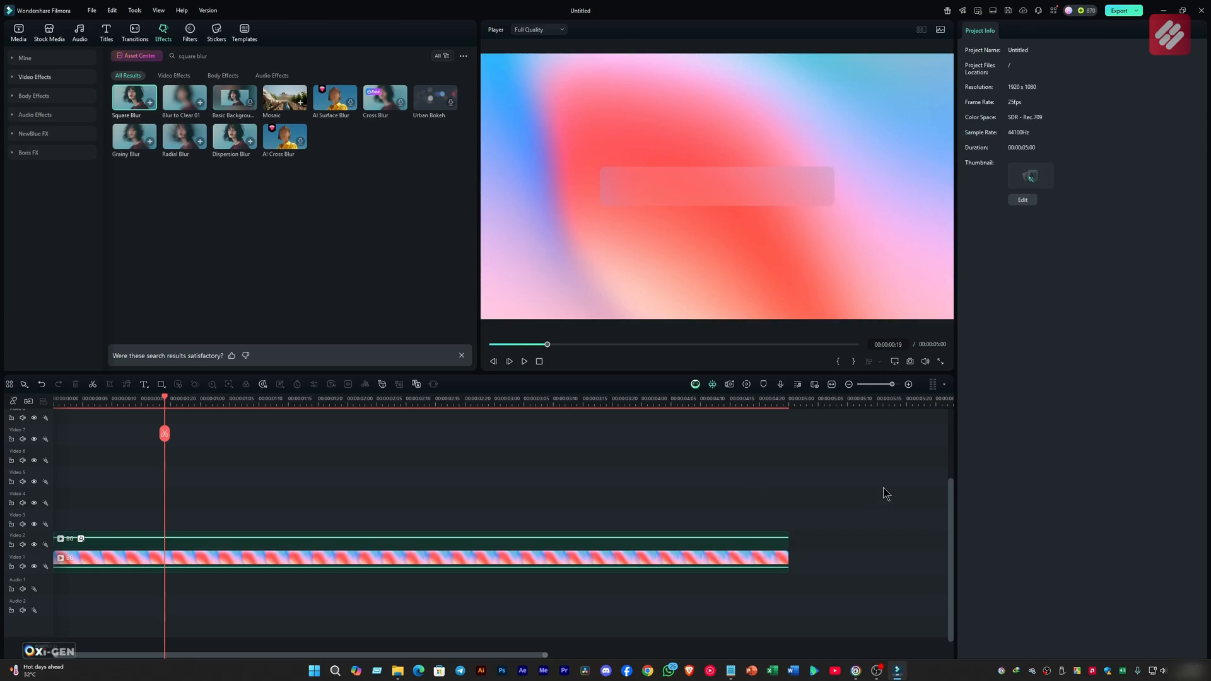
{"action": "left_click", "coordinate": [793, 183]}
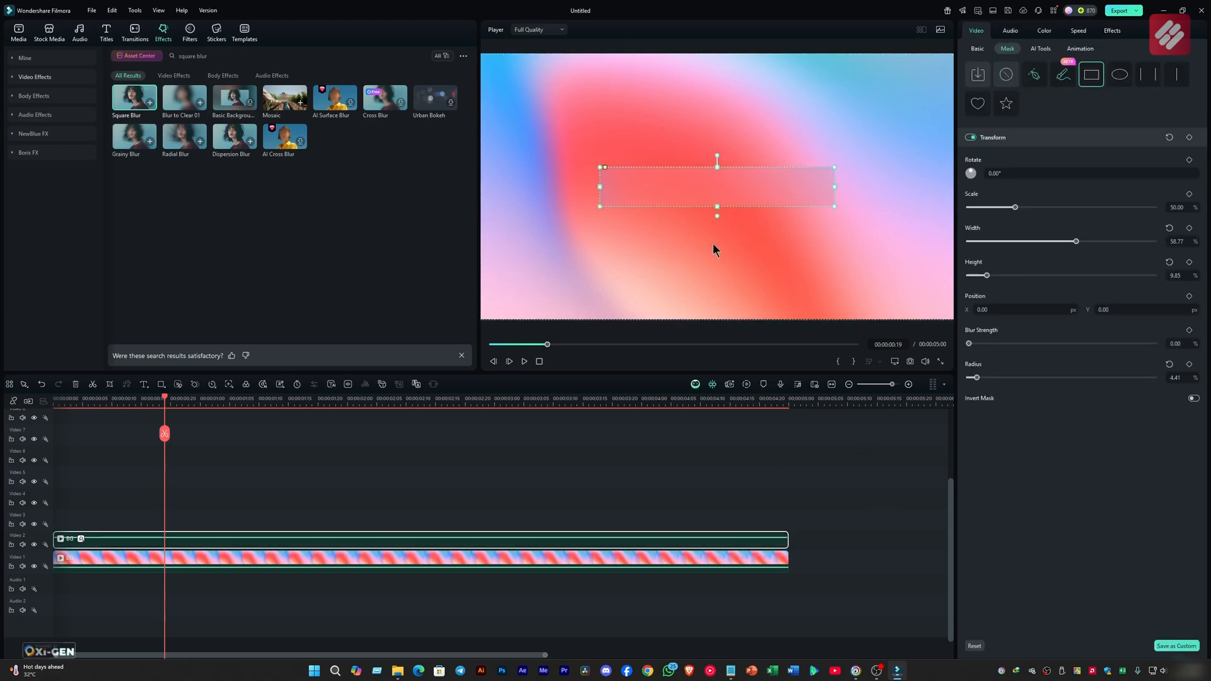
{"action": "left_click", "coordinate": [904, 523]}
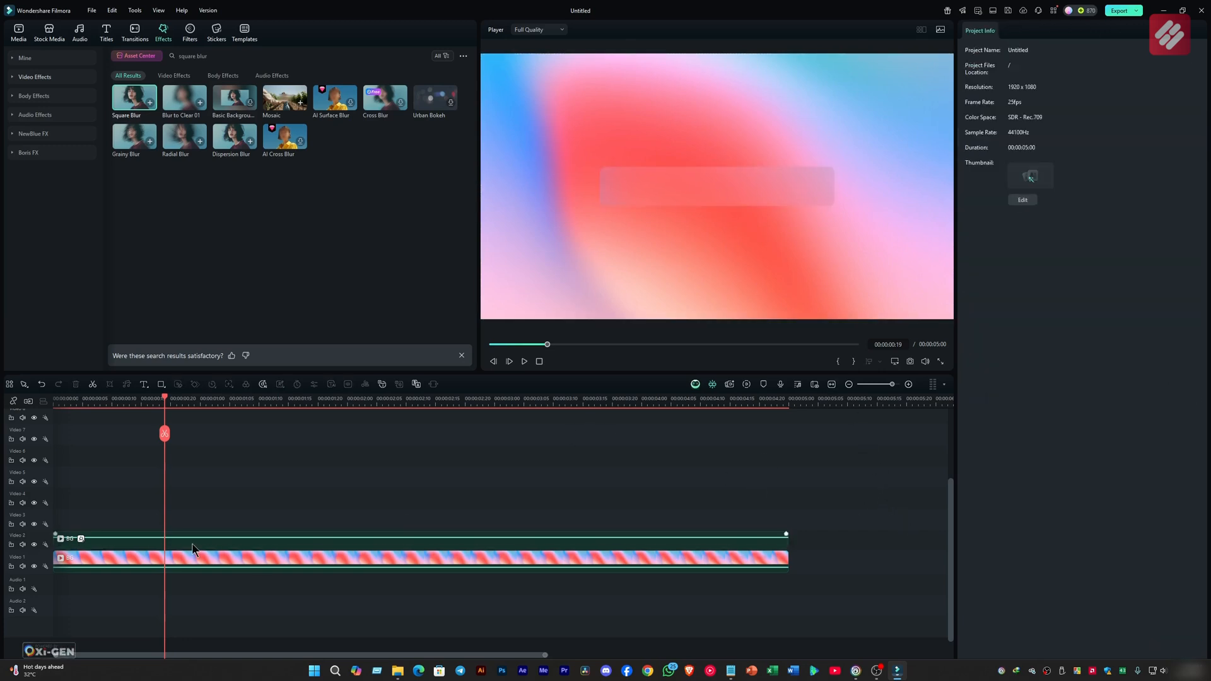
Draw a rectangle shape over the masked blur area and fit it to the mask, at about 49.59% by 14.78% scale, centred at 0, 0.
{"action": "left_click", "coordinate": [162, 385]}
{"action": "left_click", "coordinate": [180, 409]}
{"action": "left_click_drag", "start_coordinate": [598, 164], "coordinate": [837, 205]}
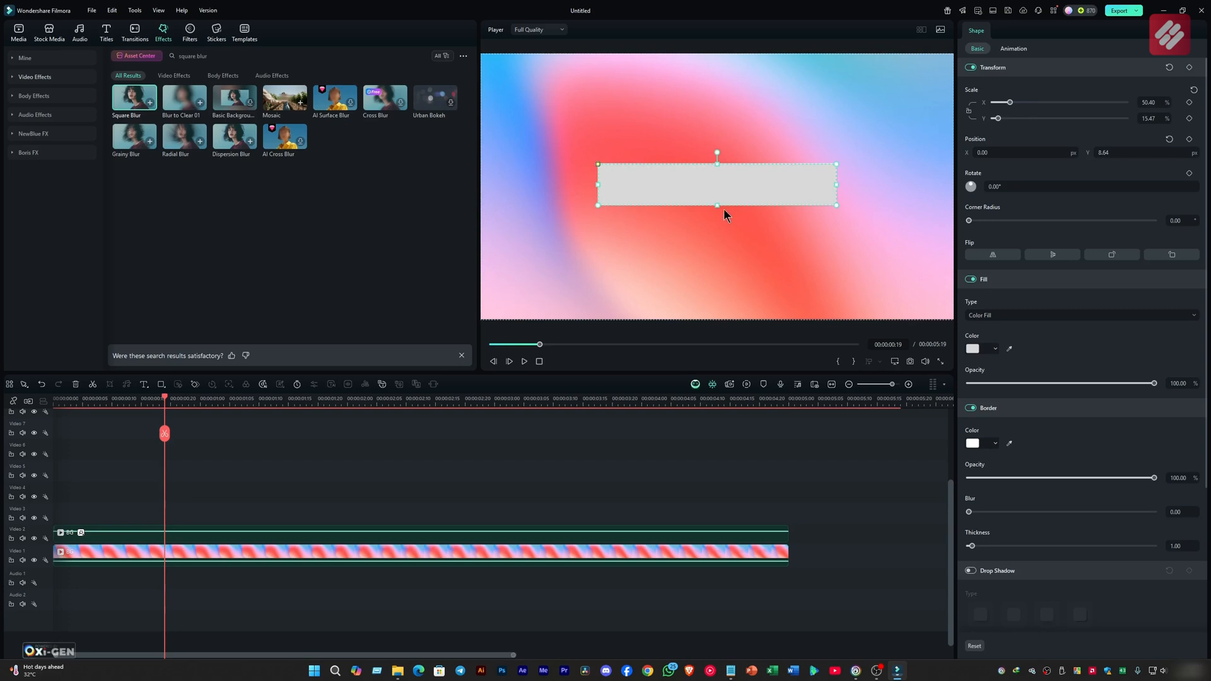
{"action": "left_click_drag", "start_coordinate": [717, 205], "coordinate": [716, 207]}
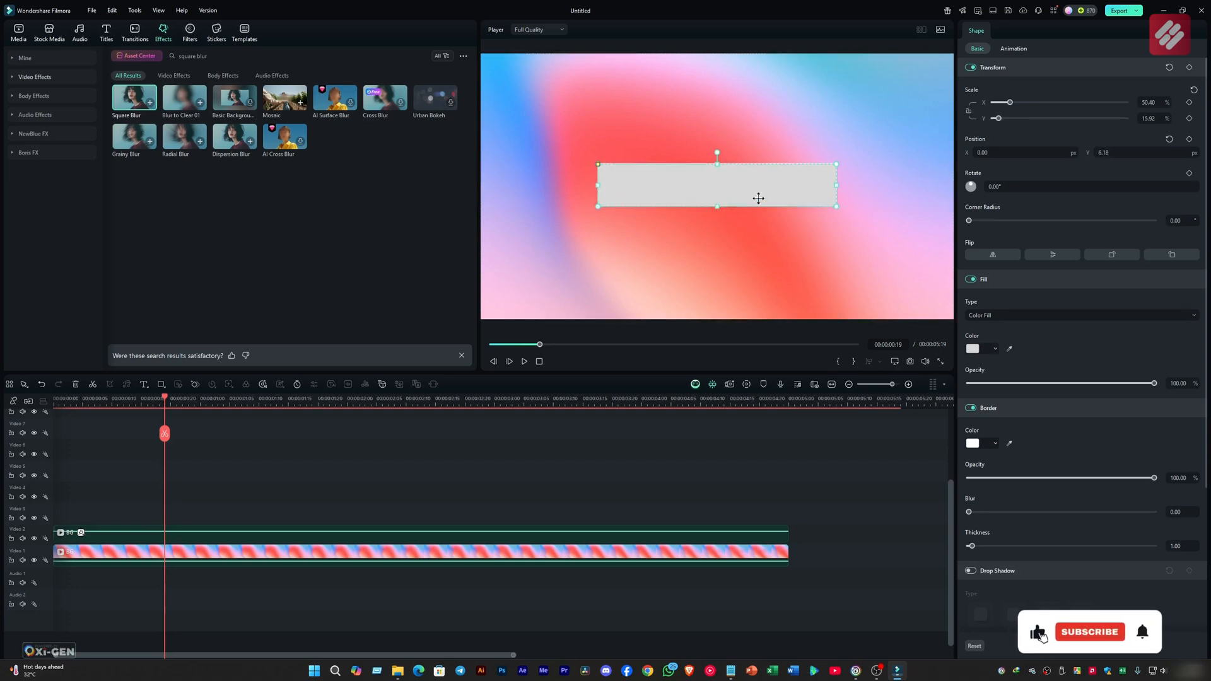
{"action": "mouse_move", "coordinate": [836, 185]}
{"action": "left_mouse_down"}
{"action": "mouse_move", "coordinate": [815, 184]}
{"action": "mouse_move", "coordinate": [834, 185]}
{"action": "left_mouse_up"}
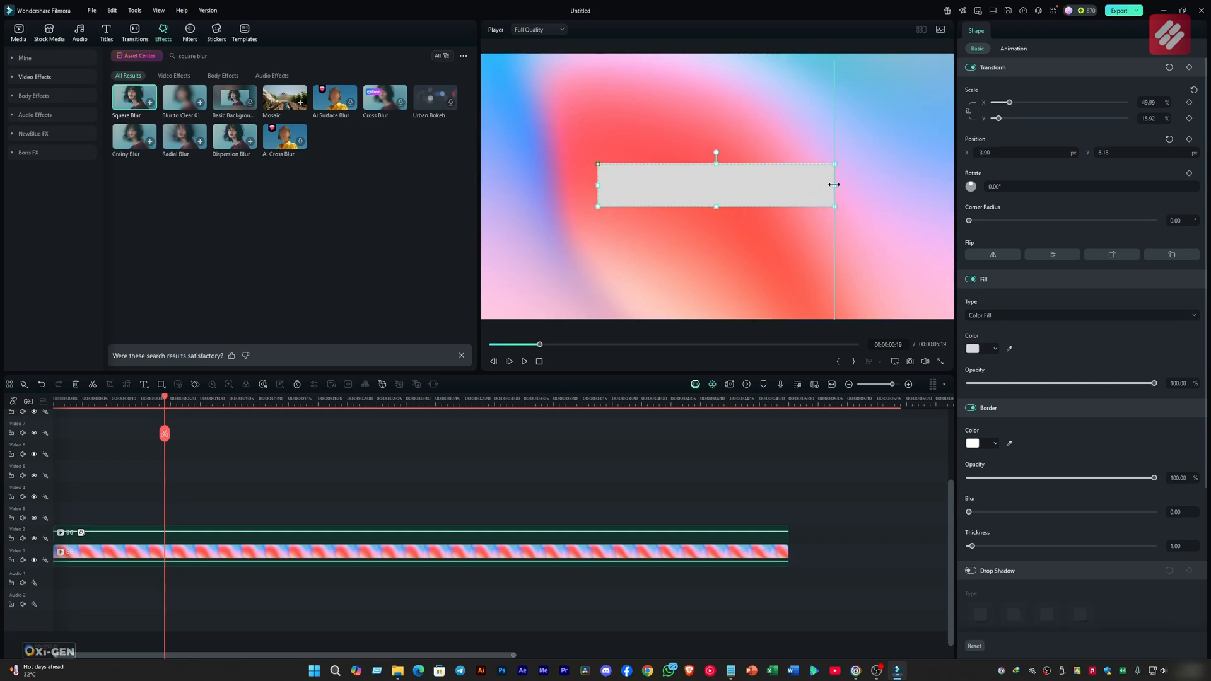
{"action": "left_click_drag", "start_coordinate": [716, 163], "coordinate": [717, 166]}
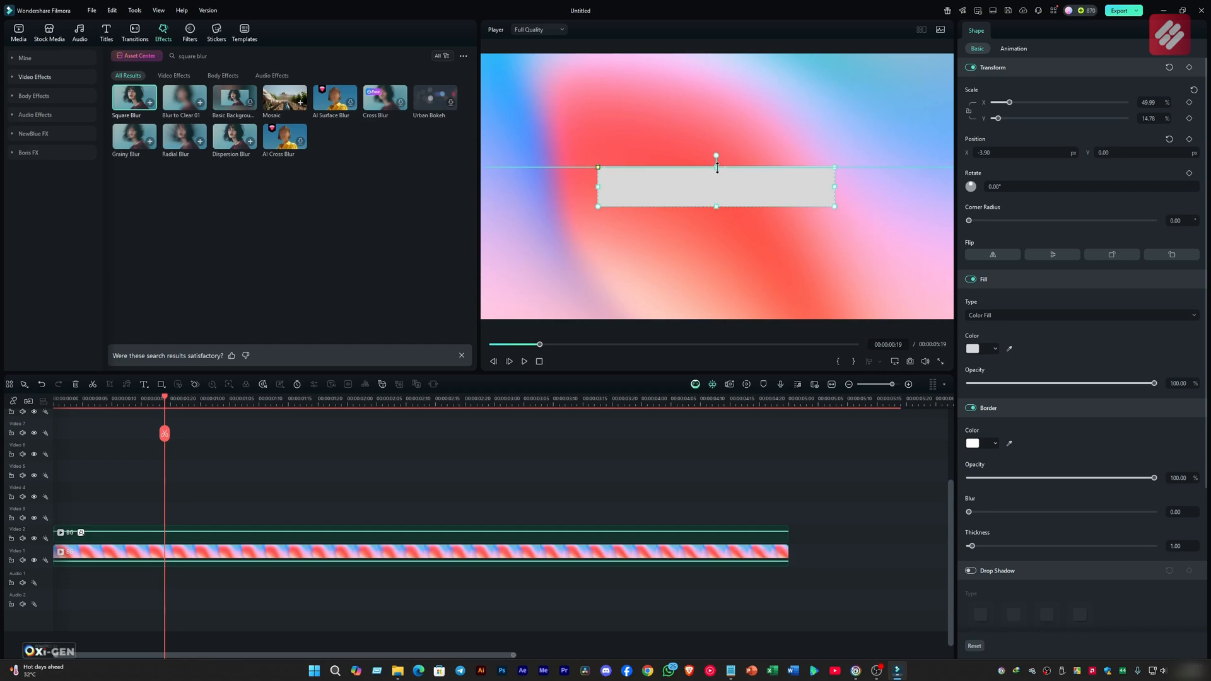
{"action": "left_click_drag", "start_coordinate": [598, 187], "coordinate": [601, 187]}
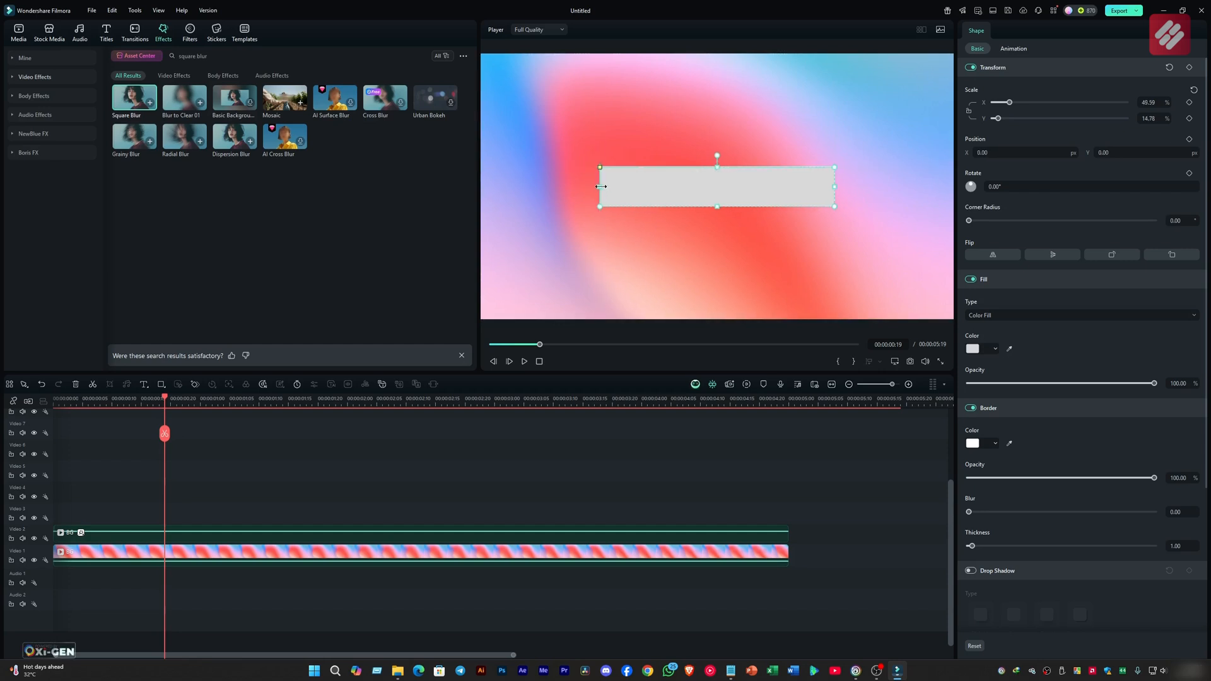
Turn off the rectangle shape's fill and set its corner radius to 12.
{"action": "left_click", "coordinate": [972, 279]}
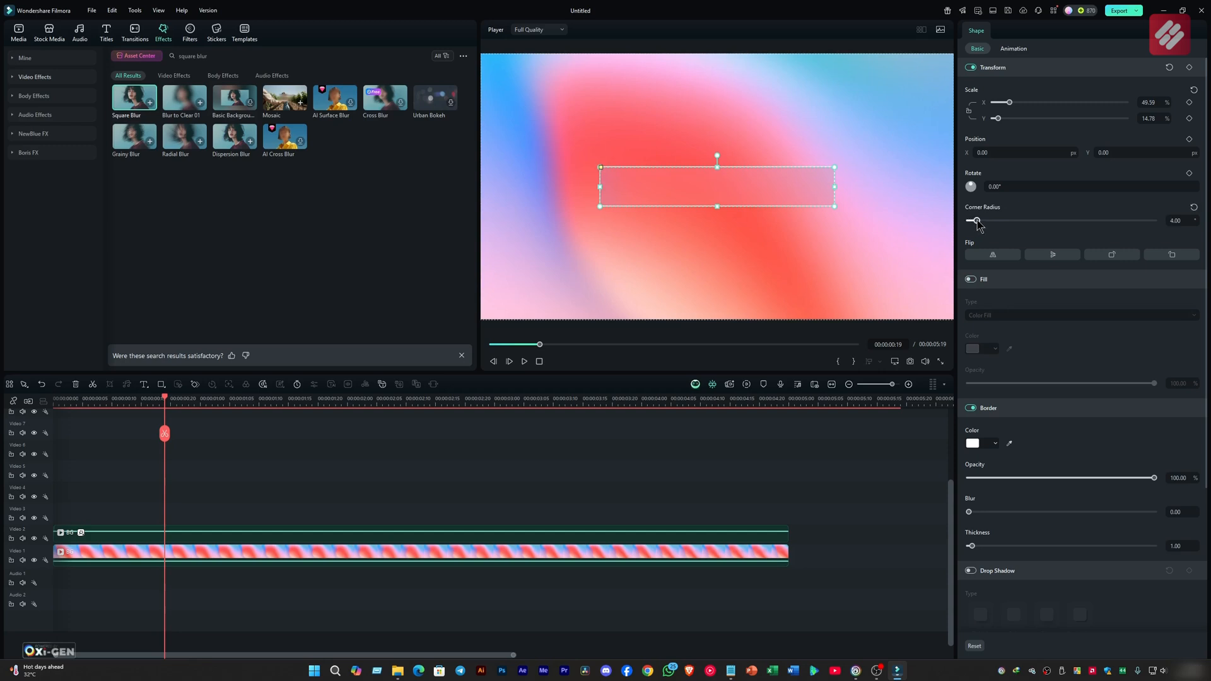
{"action": "left_click", "coordinate": [796, 486]}
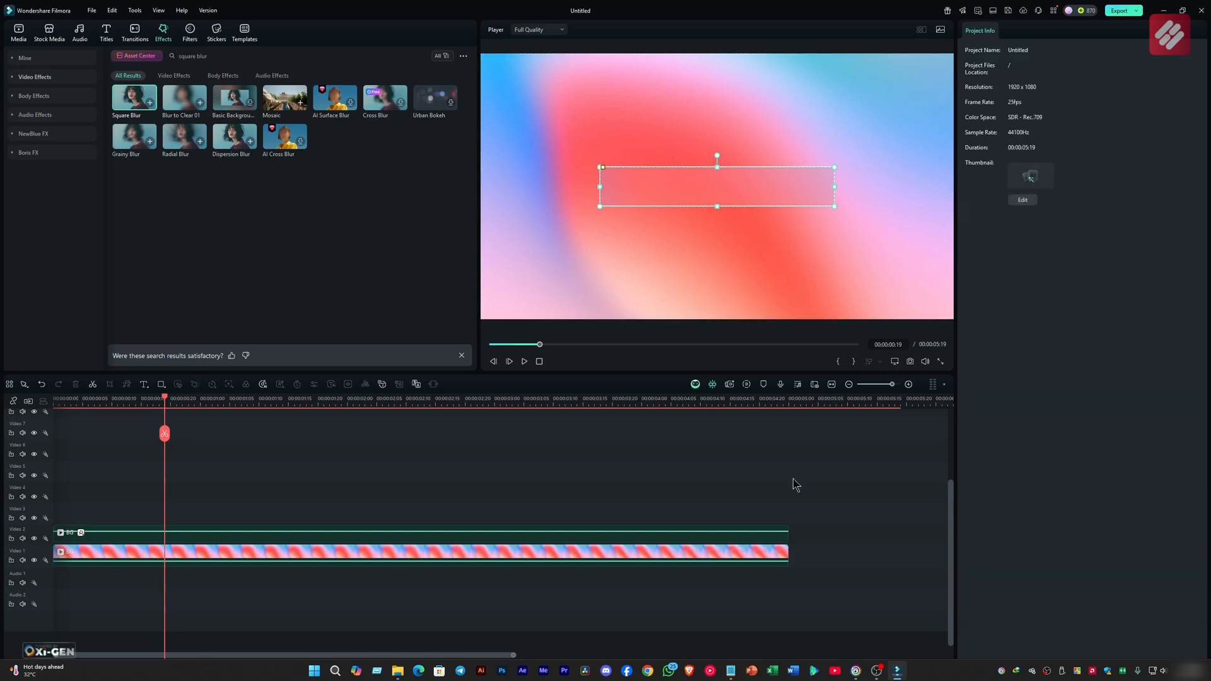
{"action": "left_click", "coordinate": [637, 181]}
Move the rectangle clip to the timeline start just above the blurred BG clip, matching its length, and make it a compound clip named "border".
{"action": "scroll", "coordinate": [236, 450], "scroll_direction": "up", "scroll_amount": 3}
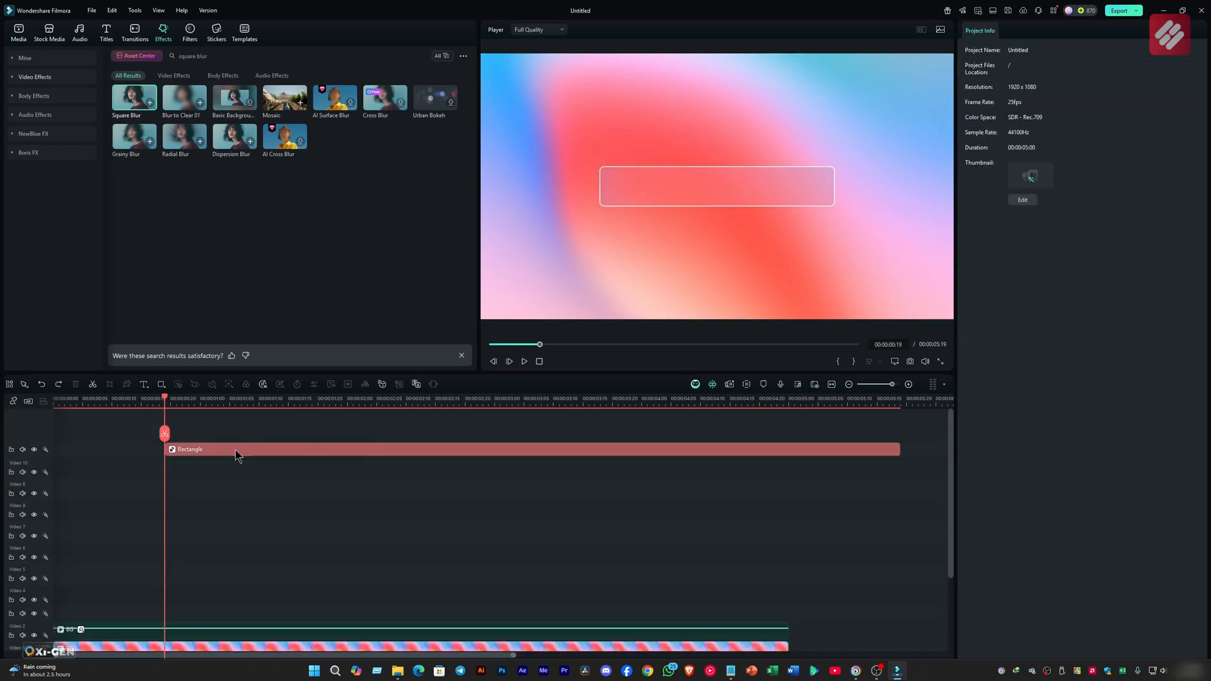
{"action": "left_click_drag", "start_coordinate": [237, 449], "coordinate": [88, 610]}
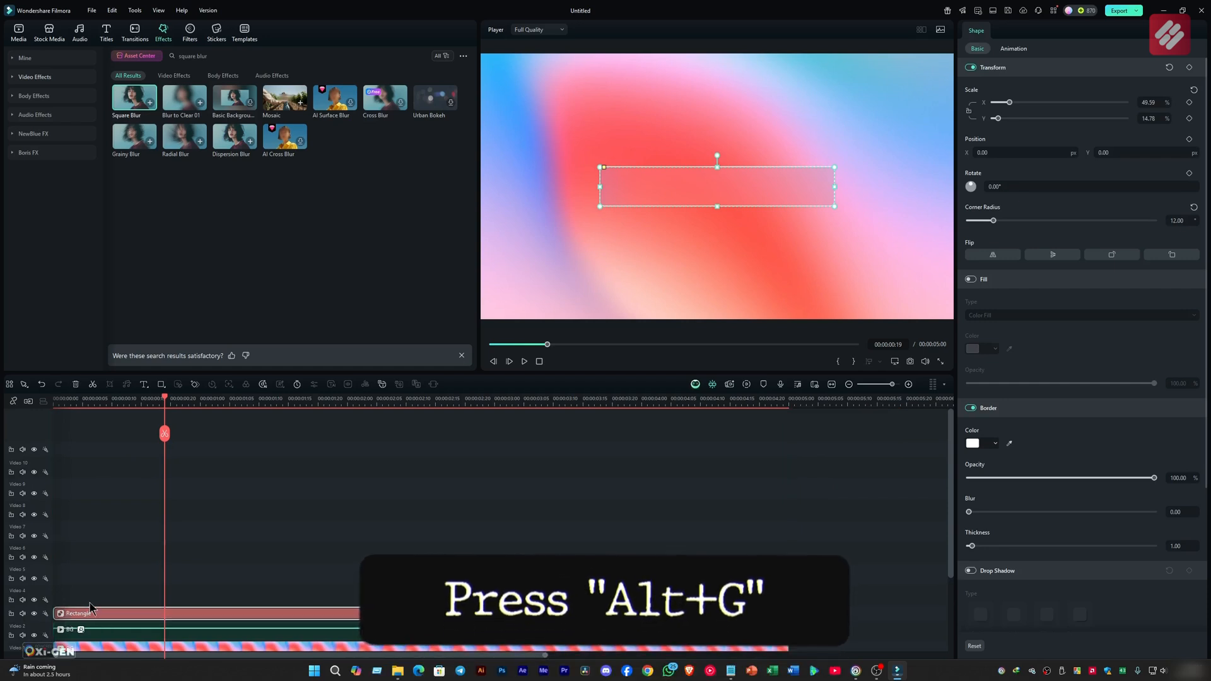
{"action": "key", "text": "alt+g"}
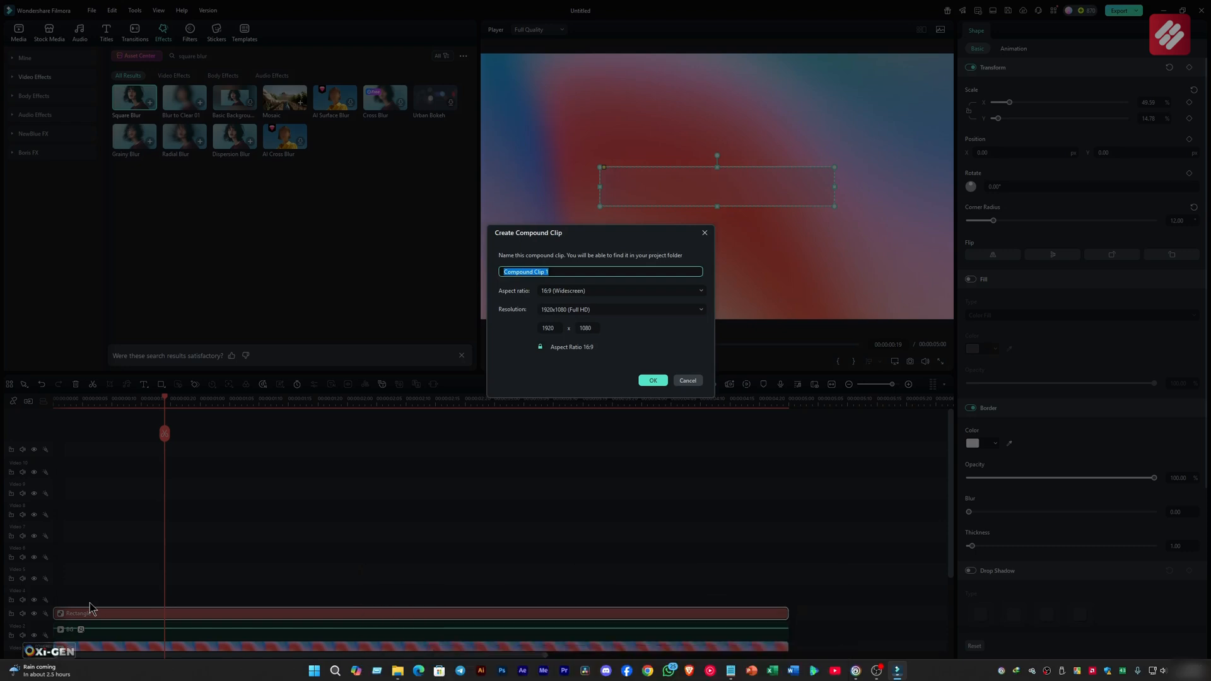
{"action": "type", "text": "border"}
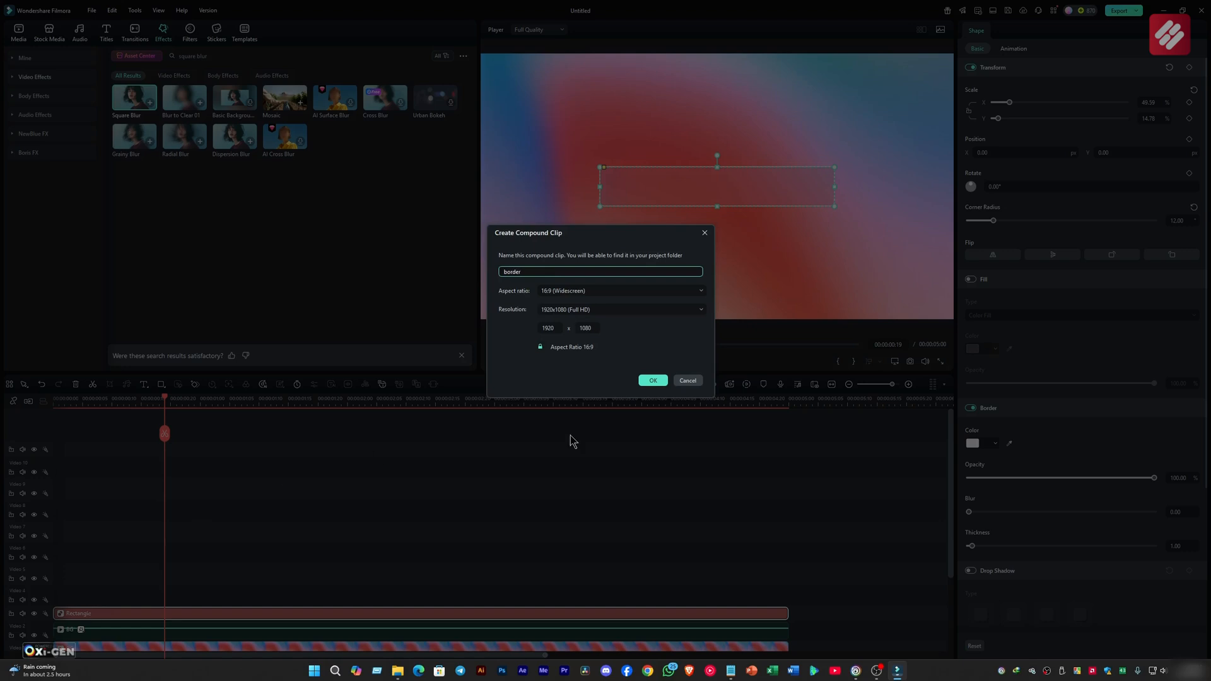
{"action": "left_click", "coordinate": [653, 380]}
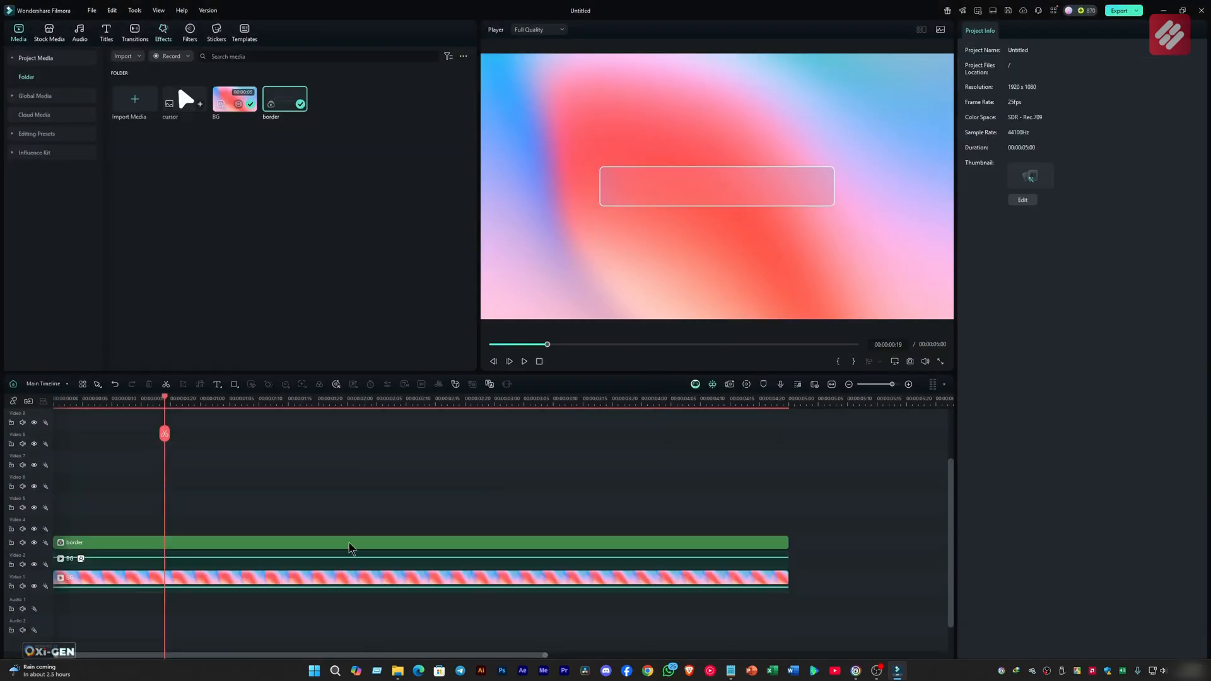
{"action": "left_click", "coordinate": [353, 549]}
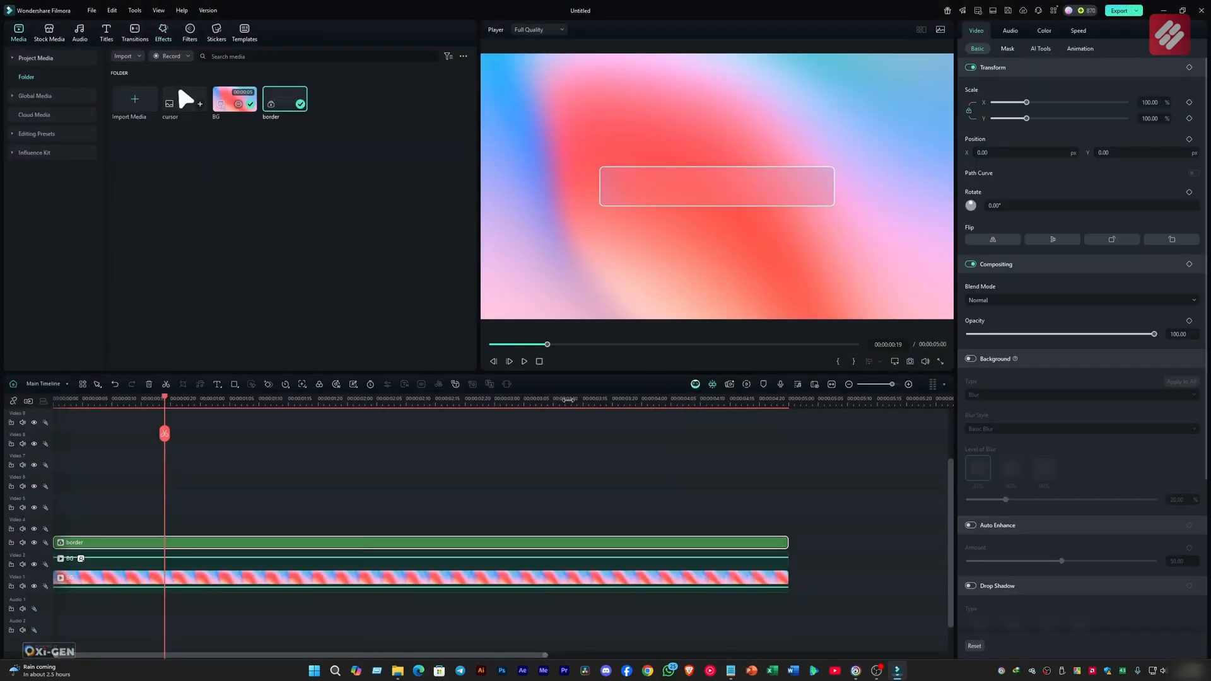
Mask the border clip with parallel lines, rotated to about 82.99° with 5.69% width and 7% blur strength.
{"action": "left_click", "coordinate": [1008, 49]}
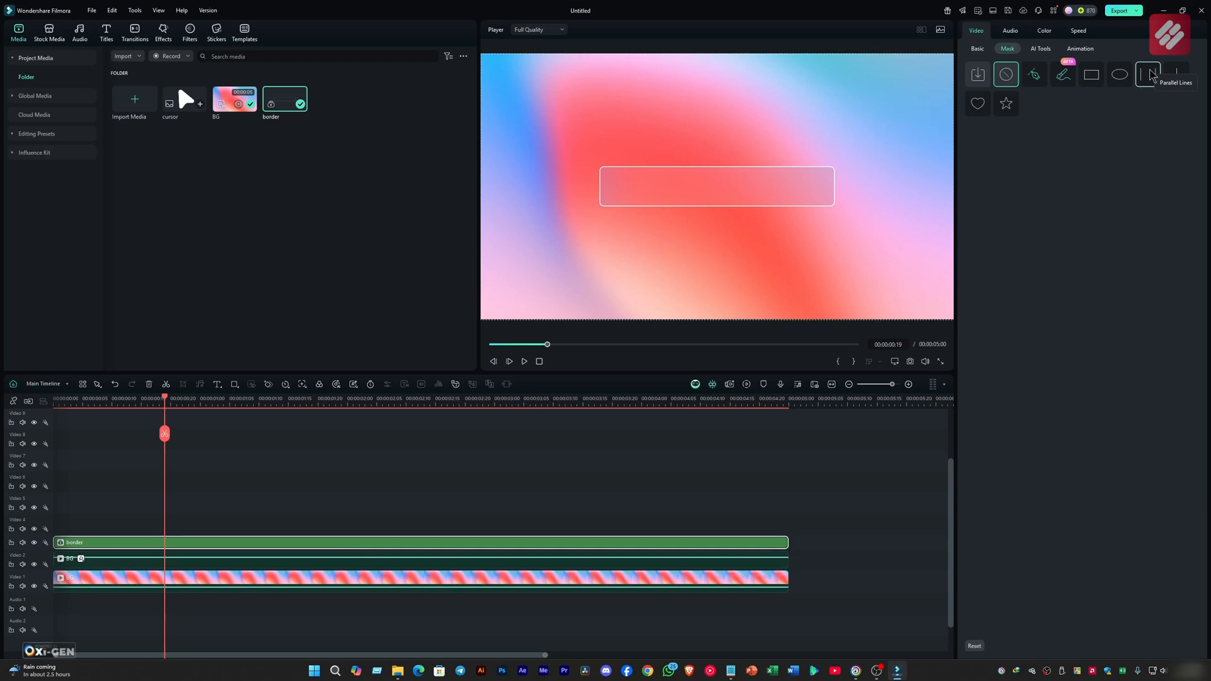
{"action": "left_click", "coordinate": [1150, 75]}
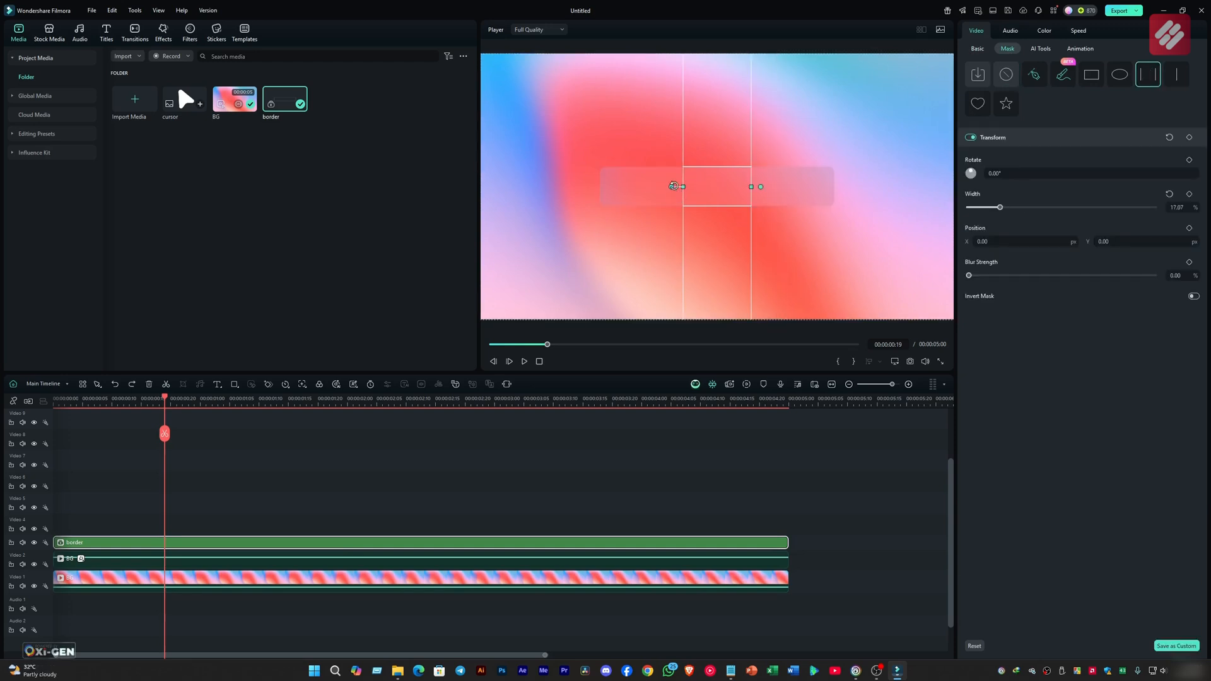
{"action": "left_click_drag", "start_coordinate": [683, 186], "coordinate": [716, 164]}
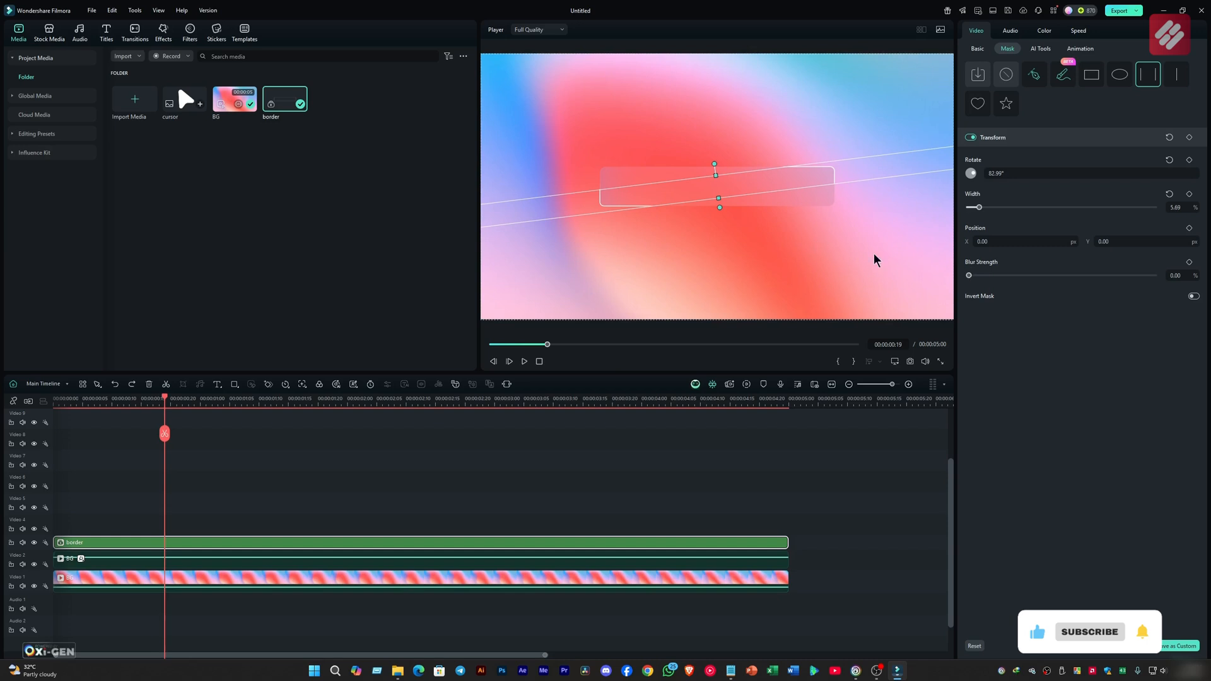
{"action": "left_click_drag", "start_coordinate": [970, 275], "coordinate": [982, 276]}
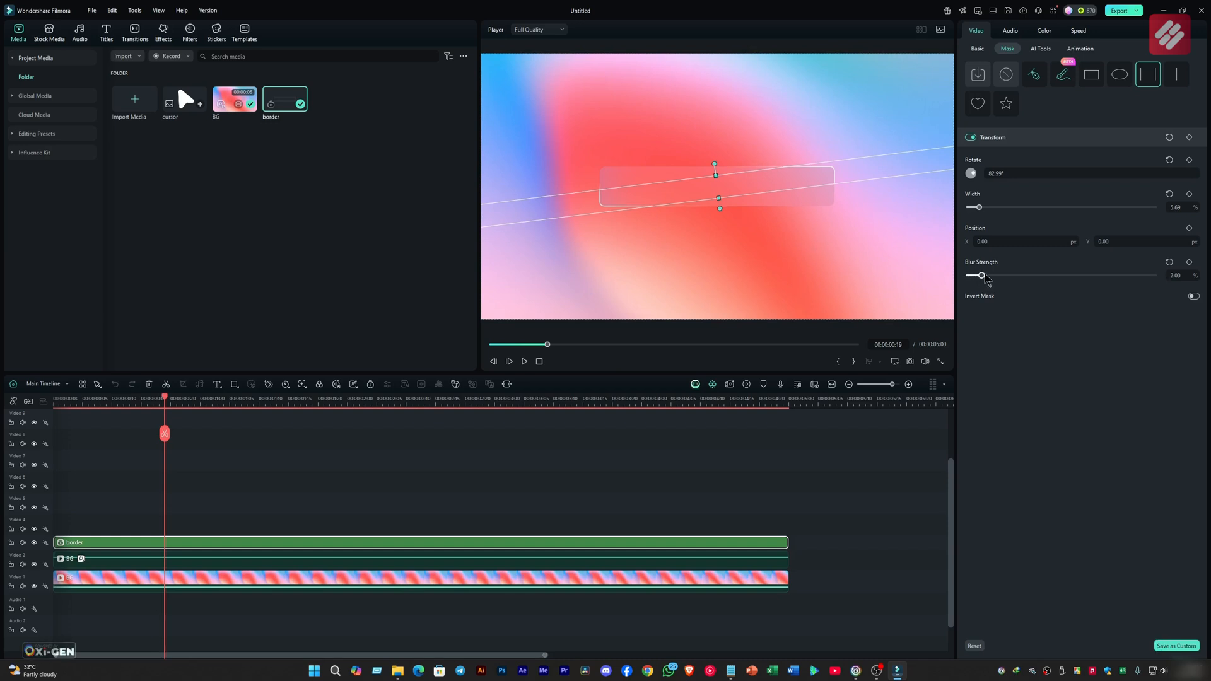
{"action": "left_click", "coordinate": [830, 490]}
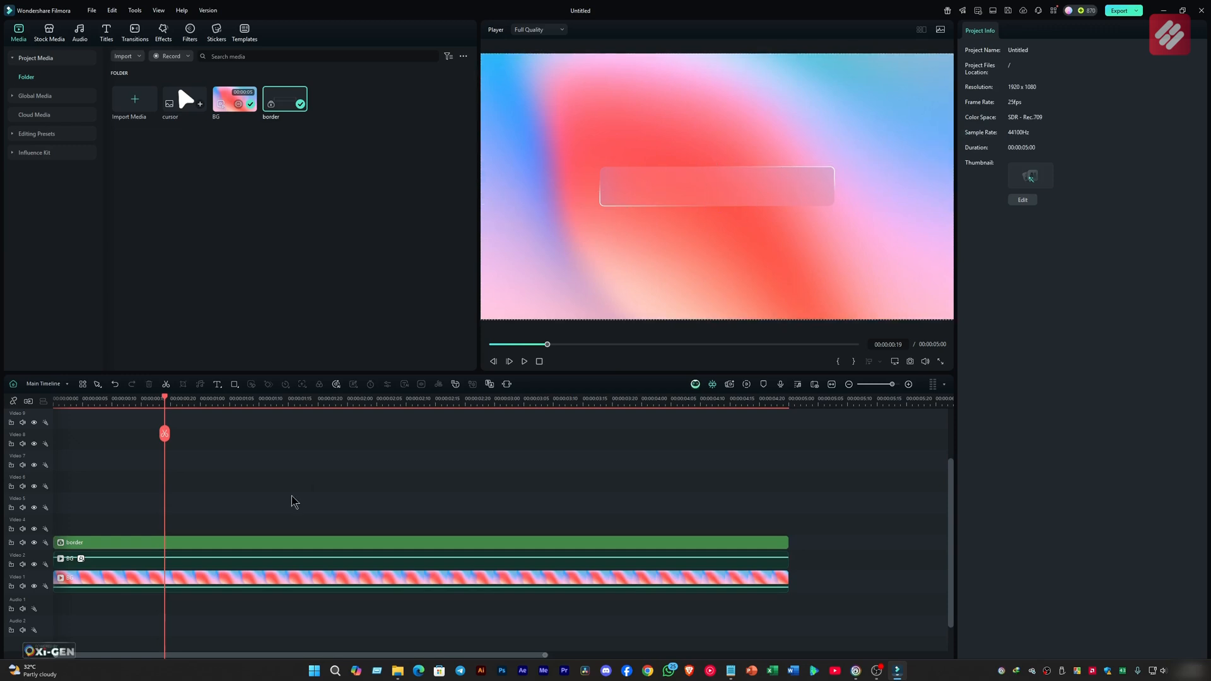
Keyframe the border mask's rotation at the timeline start, and set it to 264.99° at 00:00:01:21.
{"action": "left_click", "coordinate": [166, 397]}
{"action": "left_click_drag", "start_coordinate": [167, 402], "coordinate": [15, 407]}
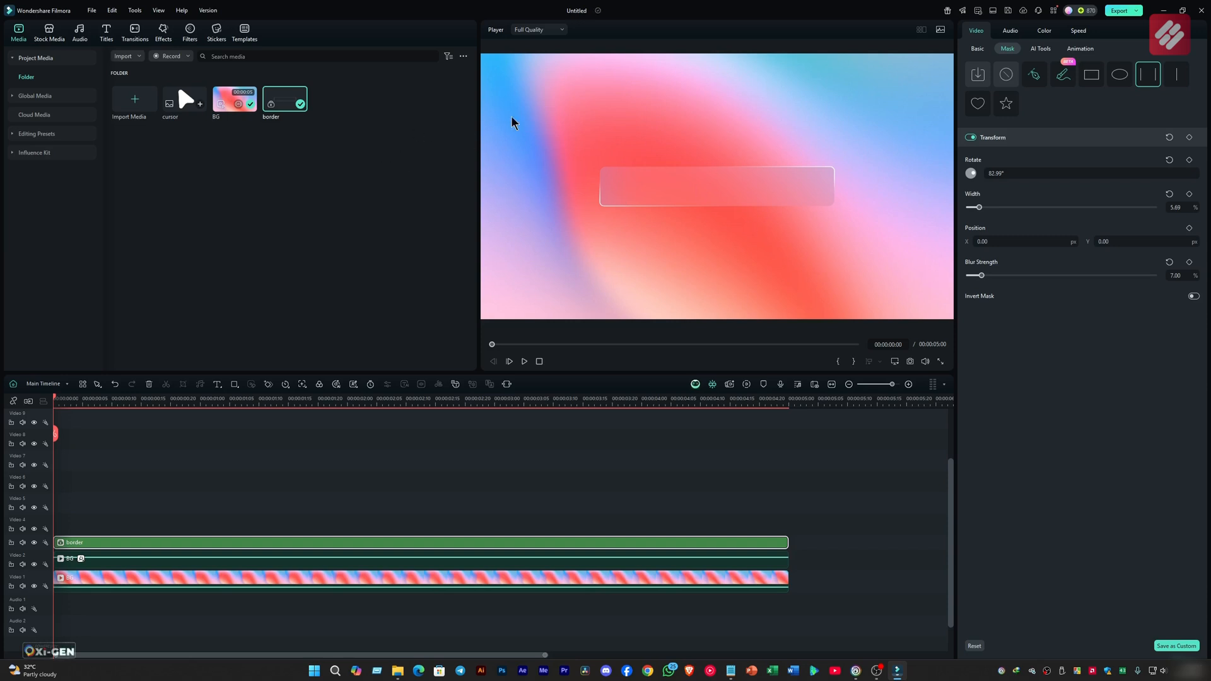
{"action": "left_click", "coordinate": [1189, 161]}
{"action": "left_click_drag", "start_coordinate": [55, 397], "coordinate": [326, 424]}
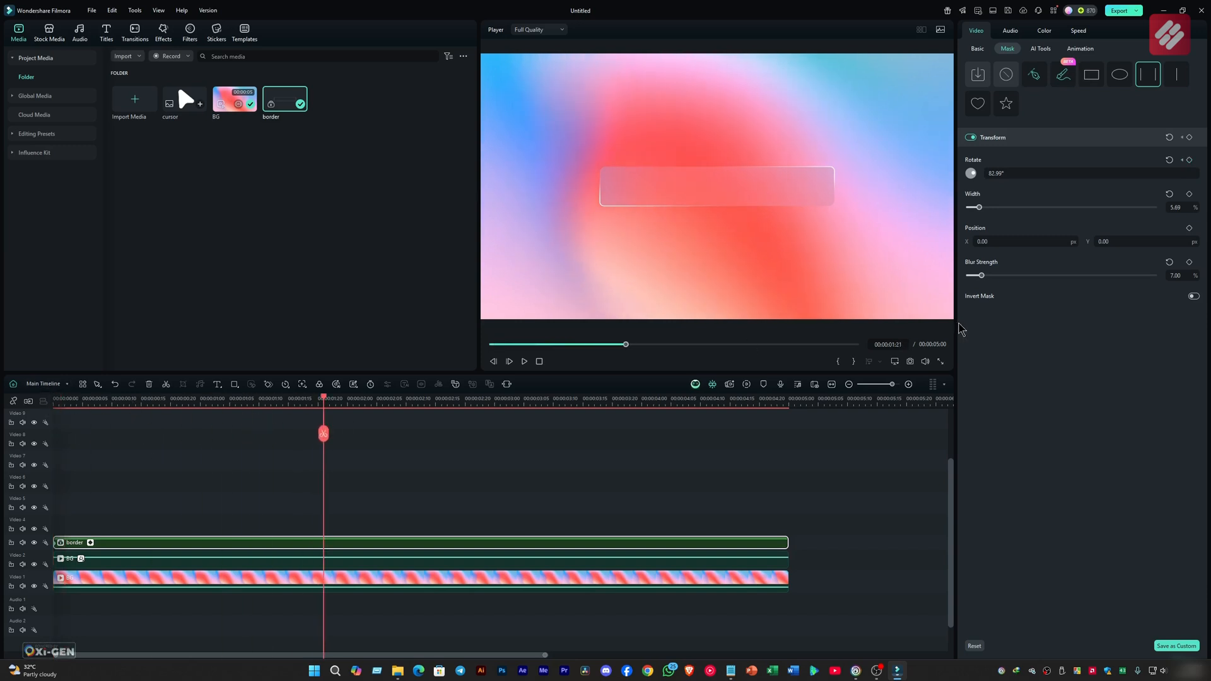
{"action": "left_click_drag", "start_coordinate": [1000, 174], "coordinate": [1114, 173]}
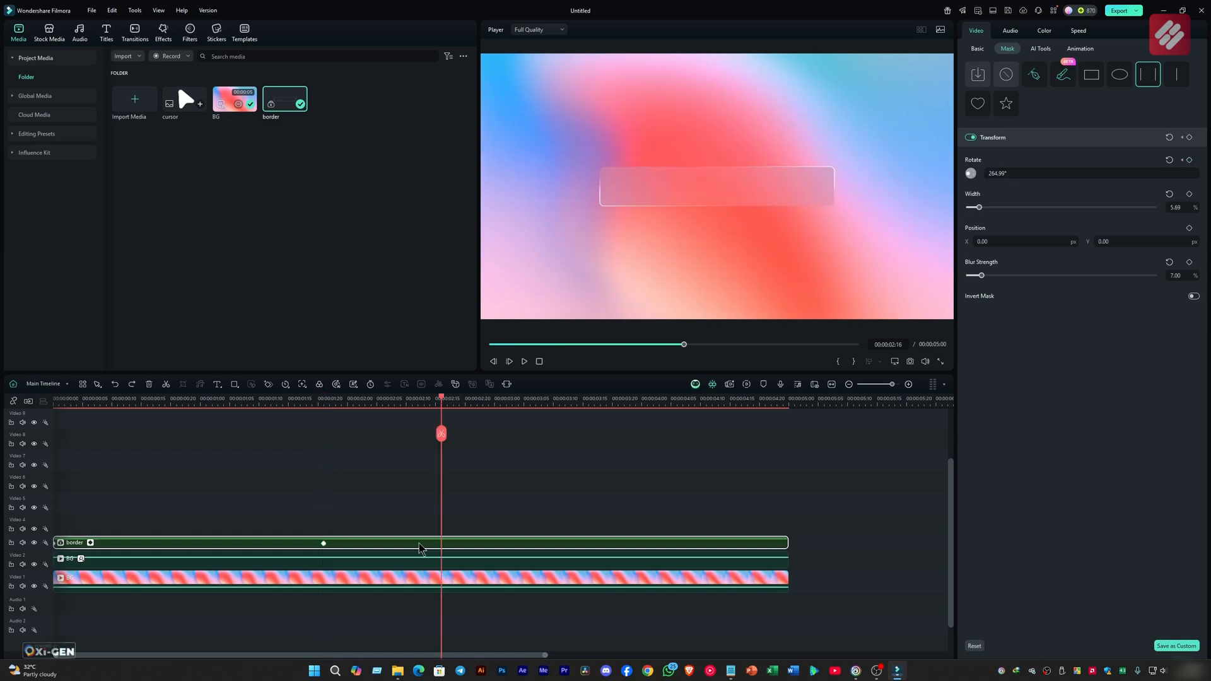
Move the border mask's second rotation keyframe to about 00:00:02:12 and play the animation from the start.
{"action": "left_click", "coordinate": [324, 544]}
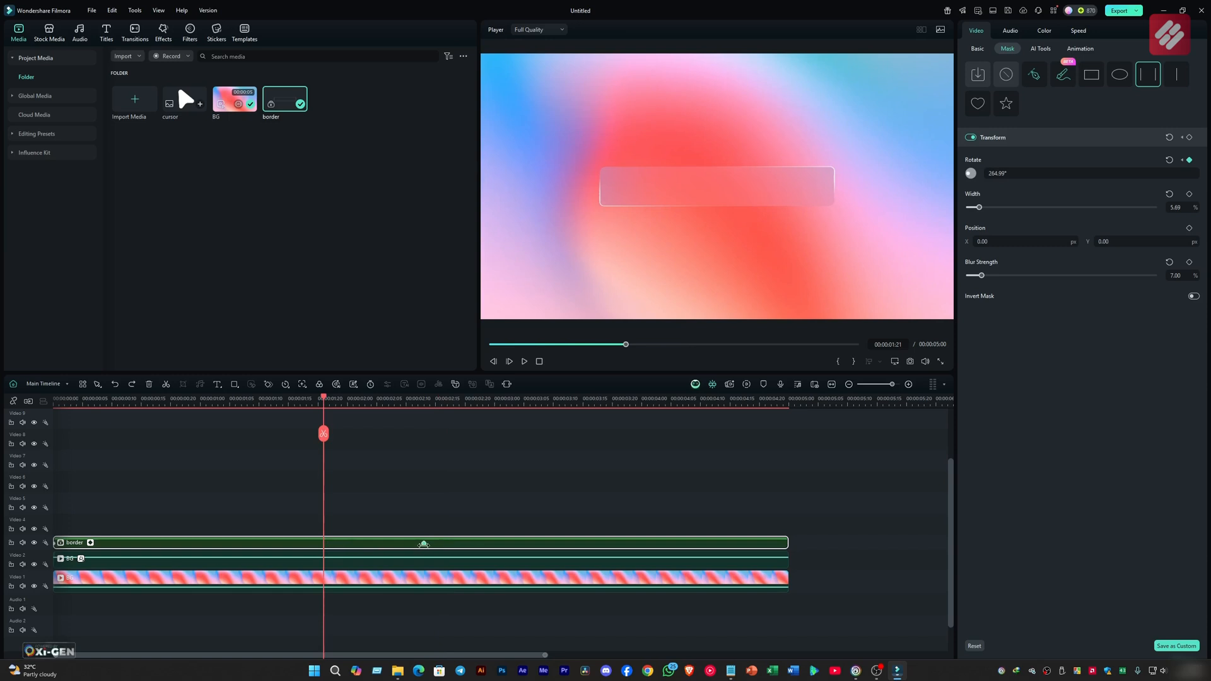
{"action": "left_click", "coordinate": [418, 543]}
{"action": "left_click_drag", "start_coordinate": [419, 396], "coordinate": [3, 401]}
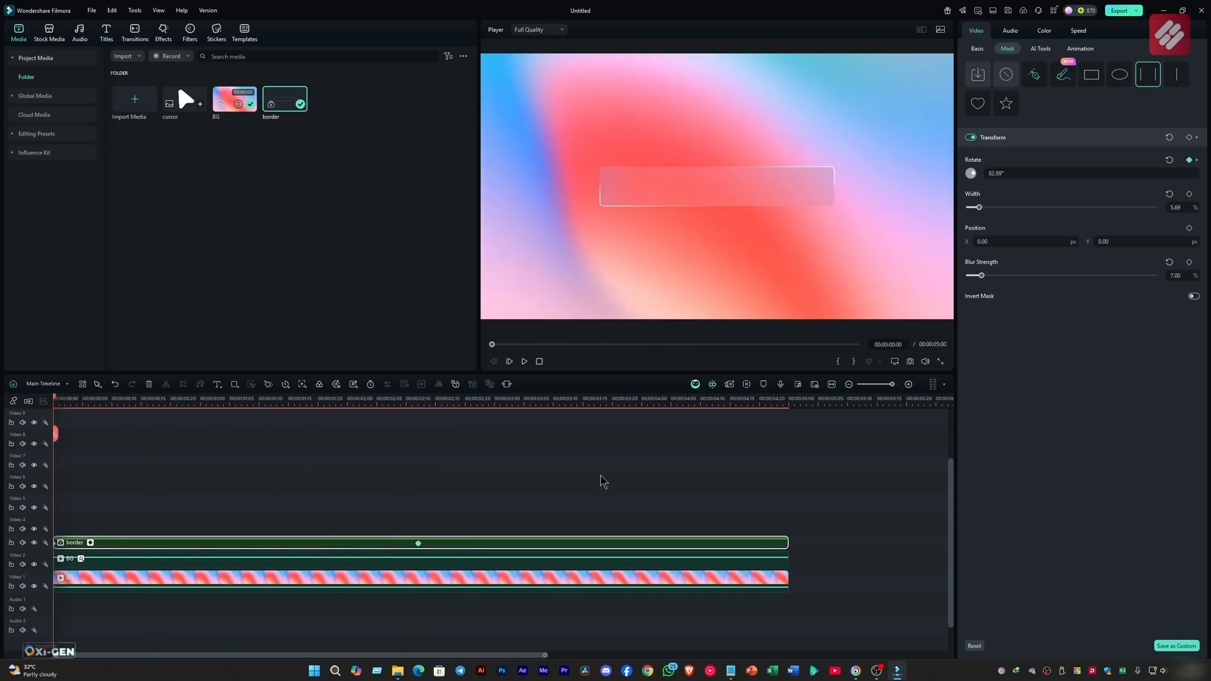
{"action": "key", "text": "space"}
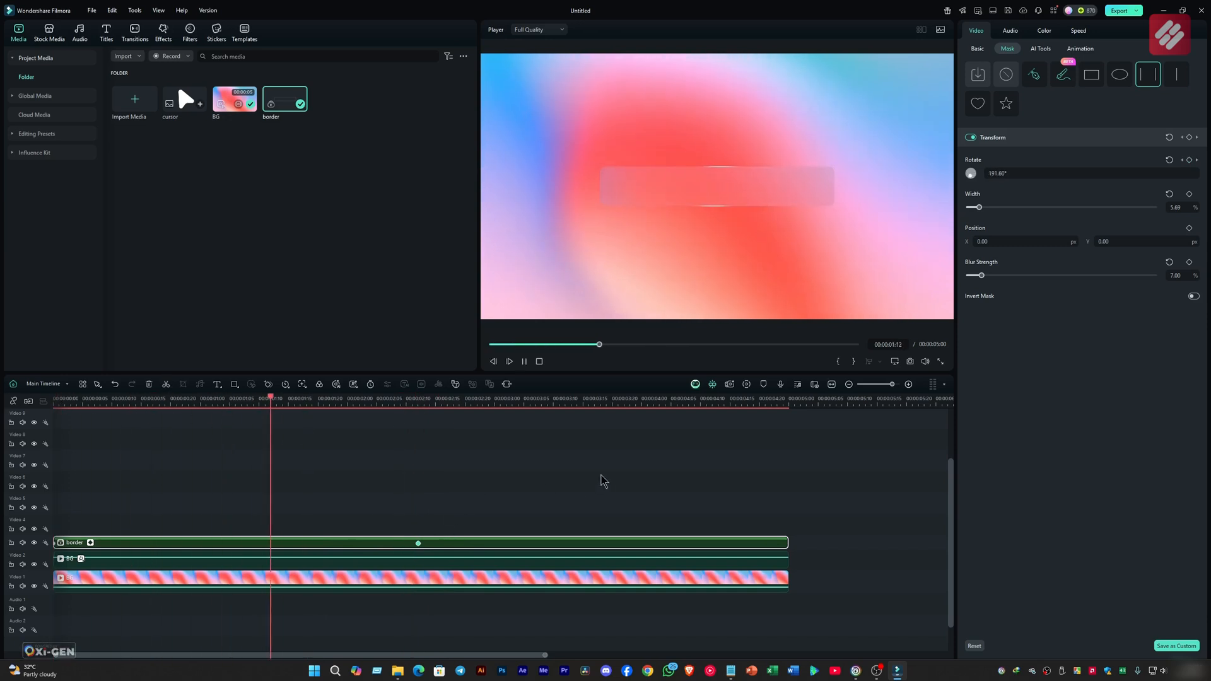
{"action": "key", "text": "space"}
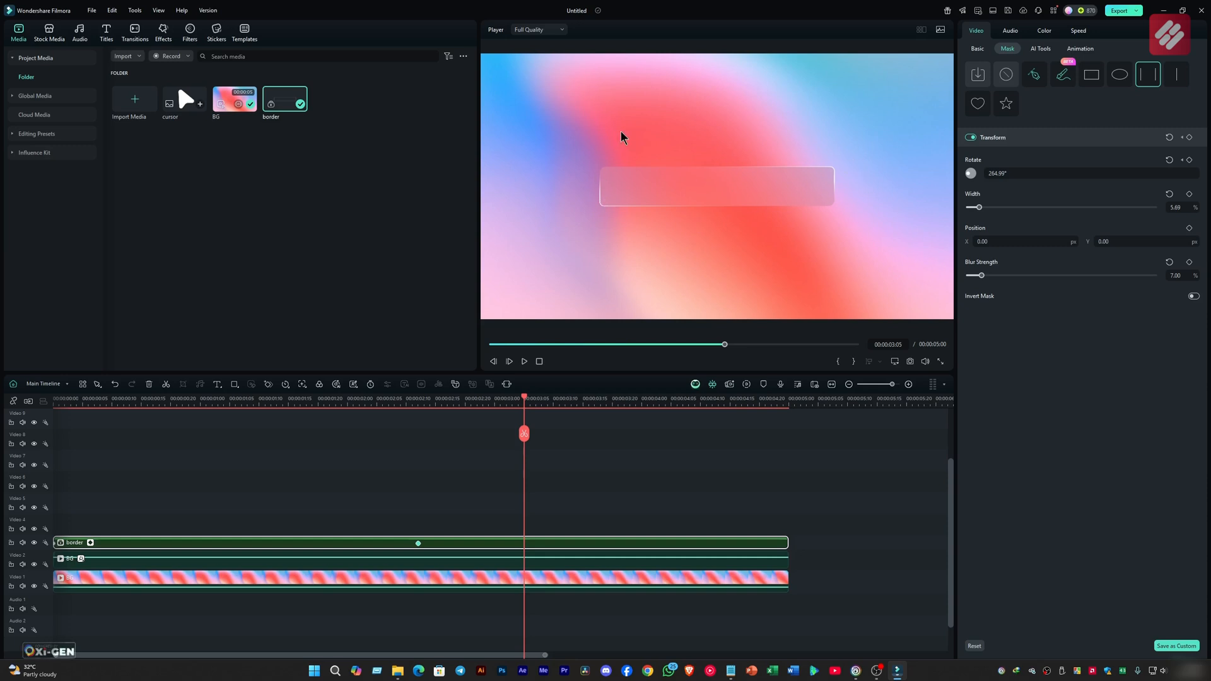
Give the blurred BG clip a drop shadow with 7% distance and 42% opacity, and reduce the clip's opacity to 66%.
{"action": "left_click", "coordinate": [524, 487]}
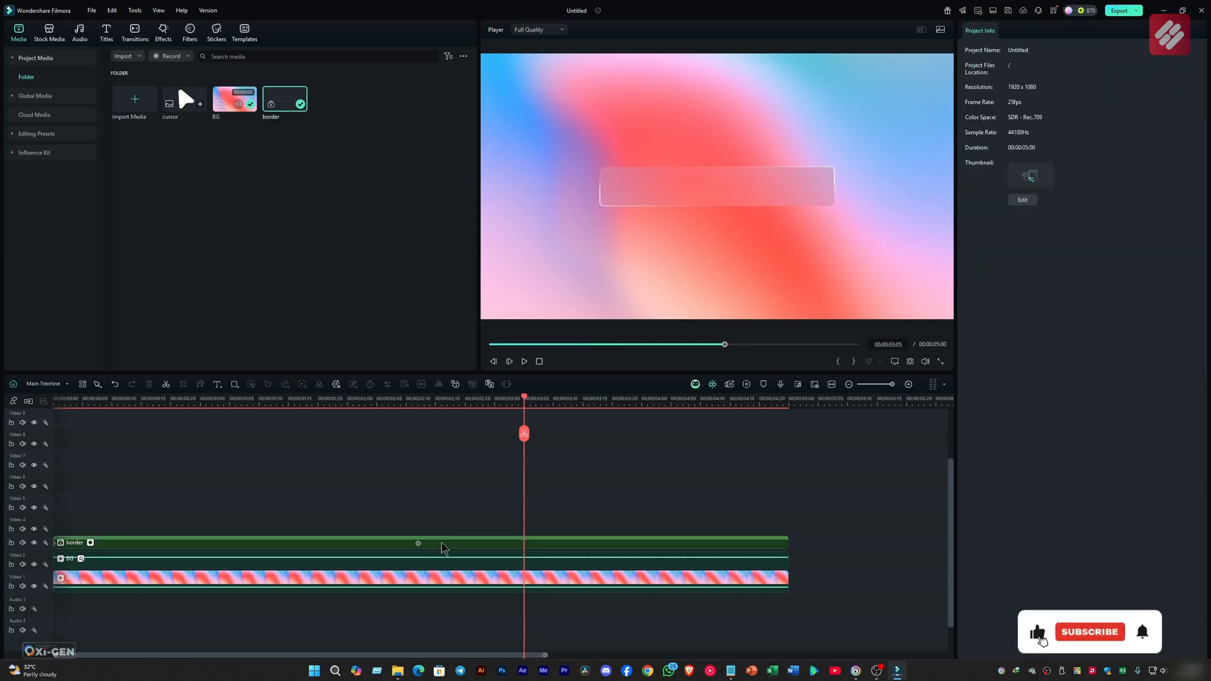
{"action": "left_click", "coordinate": [462, 566]}
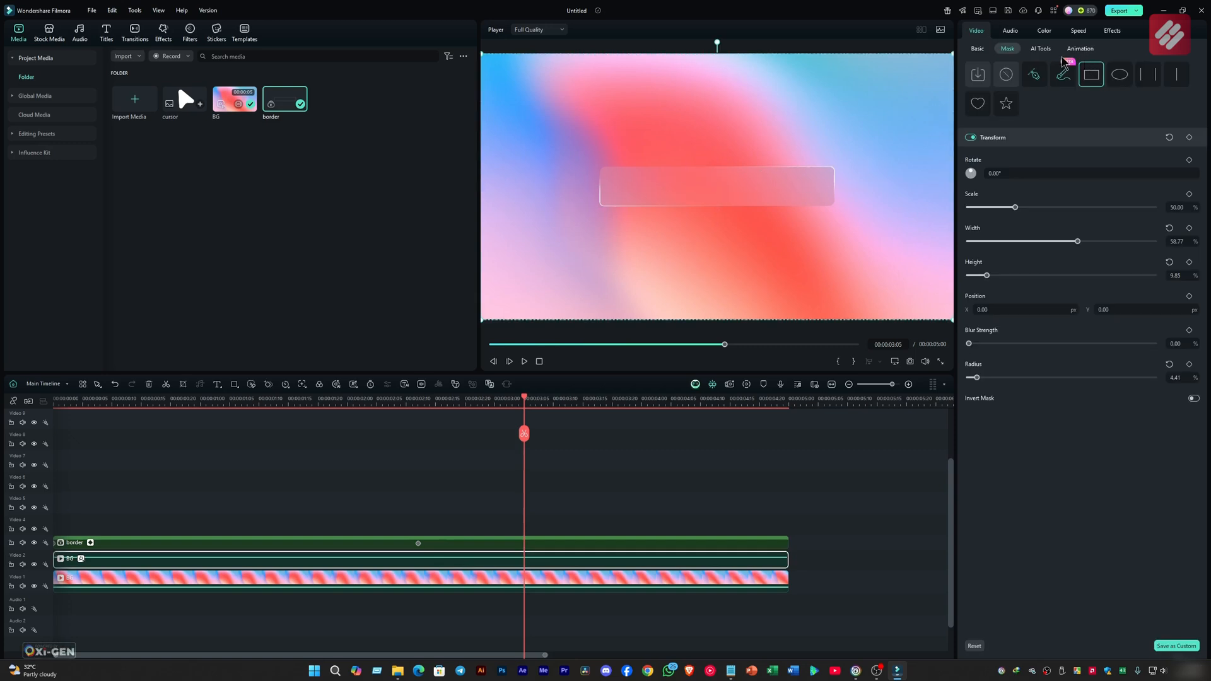
{"action": "left_click", "coordinate": [977, 49]}
{"action": "scroll", "coordinate": [1064, 421], "scroll_direction": "down", "scroll_amount": 3}
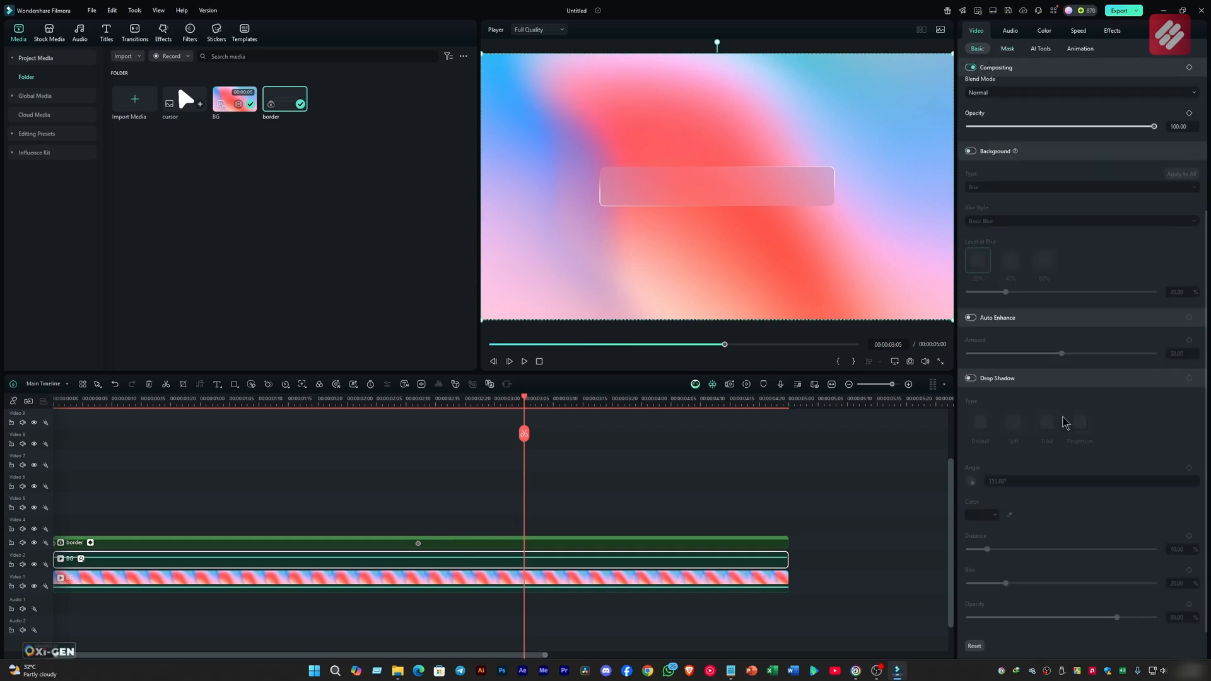
{"action": "left_click", "coordinate": [972, 379]}
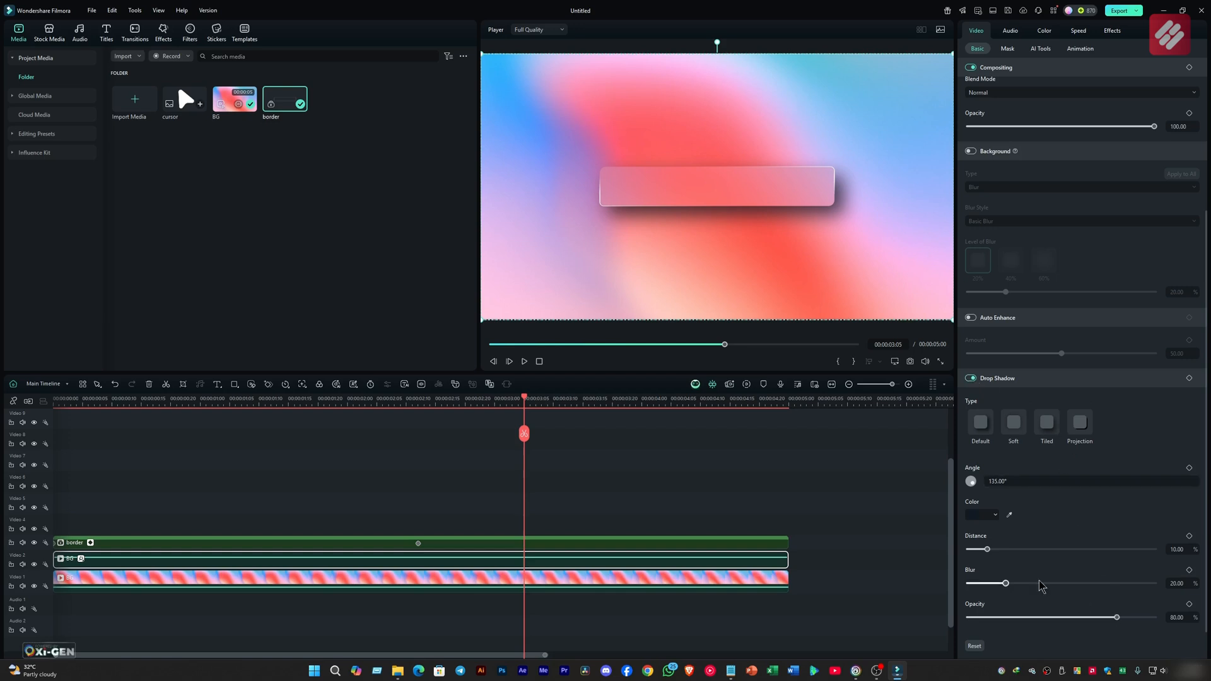
{"action": "left_click_drag", "start_coordinate": [987, 550], "coordinate": [972, 550]}
{"action": "left_click_drag", "start_coordinate": [1118, 618], "coordinate": [1043, 619]}
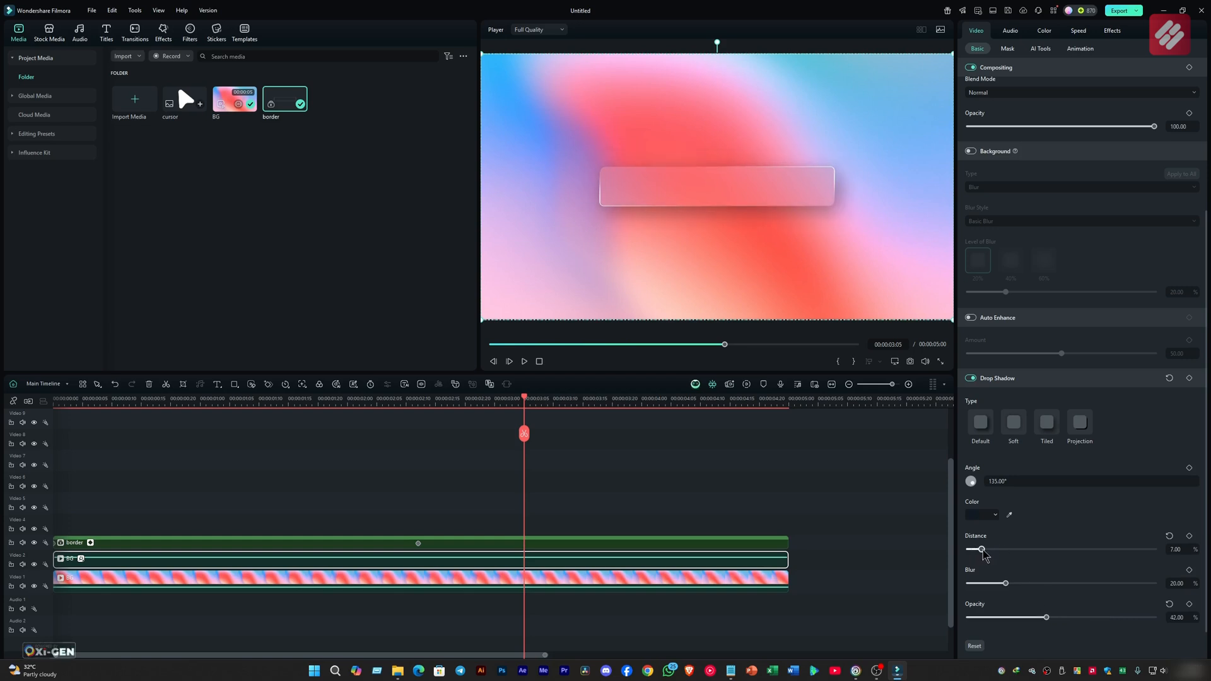
{"action": "scroll", "coordinate": [1052, 357], "scroll_direction": "up", "scroll_amount": 3}
{"action": "left_click_drag", "start_coordinate": [1155, 333], "coordinate": [1093, 339]}
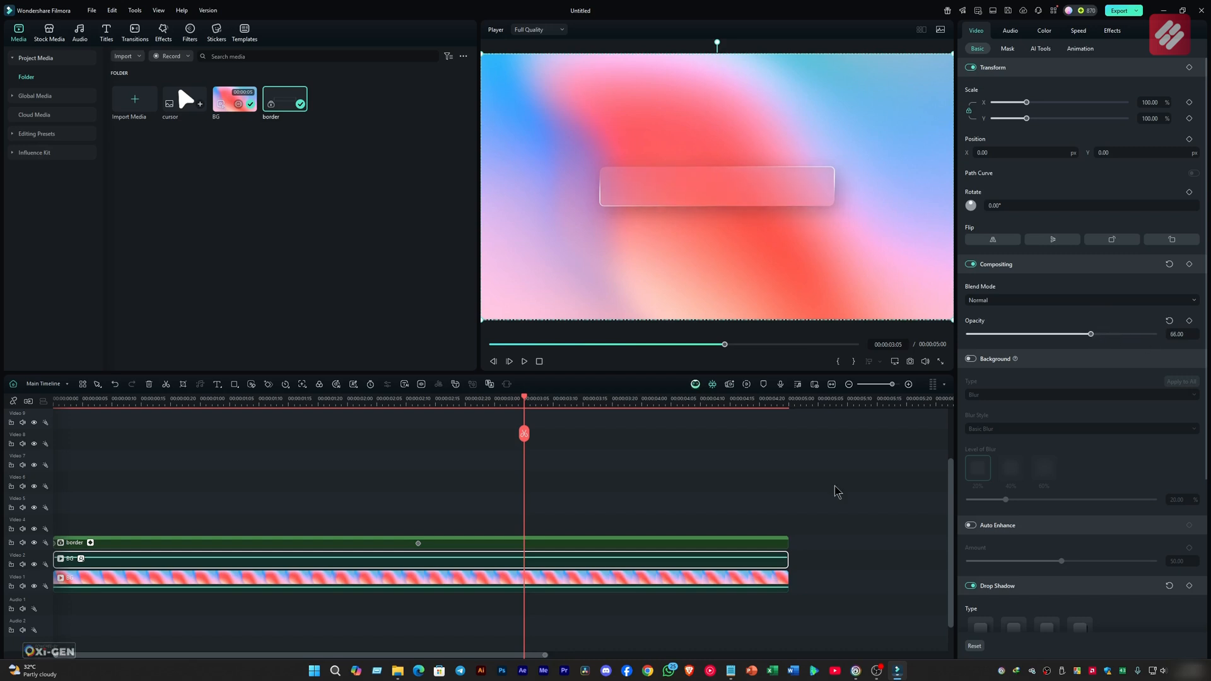
Add a text clip above the border clip, starting at about 00:00:00:06, reading "Notification Settings:".
{"action": "left_click", "coordinate": [111, 480]}
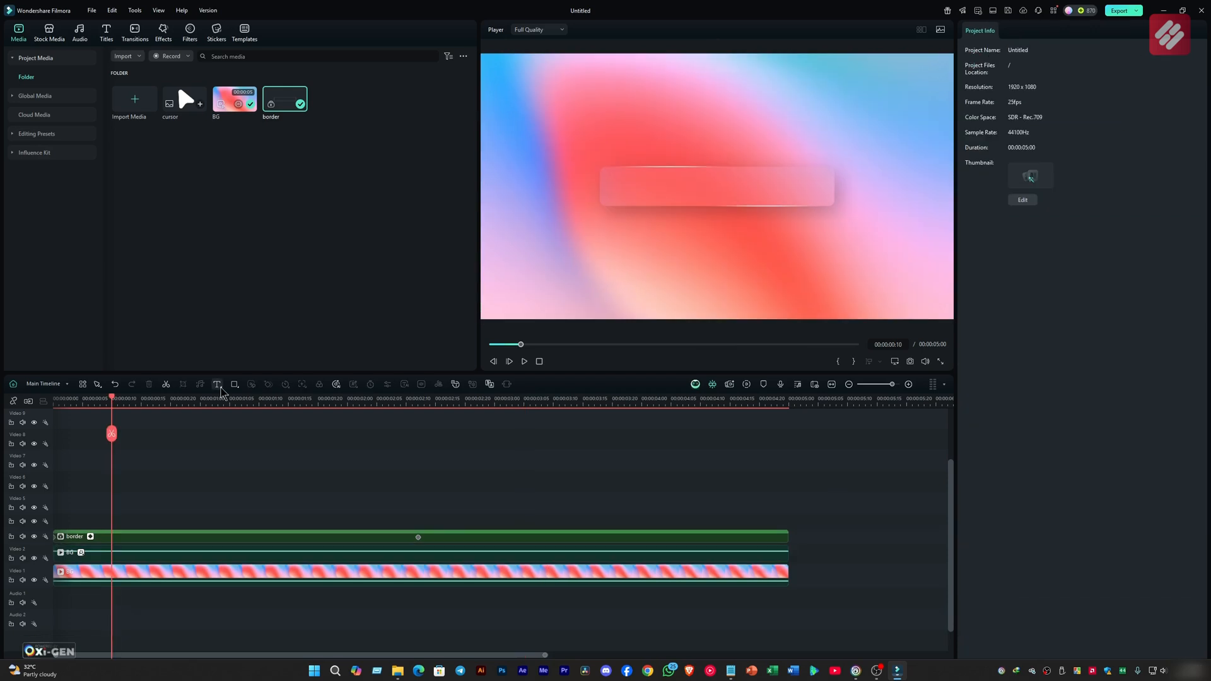
{"action": "left_click", "coordinate": [217, 384]}
{"action": "left_click_drag", "start_coordinate": [290, 517], "coordinate": [268, 519]}
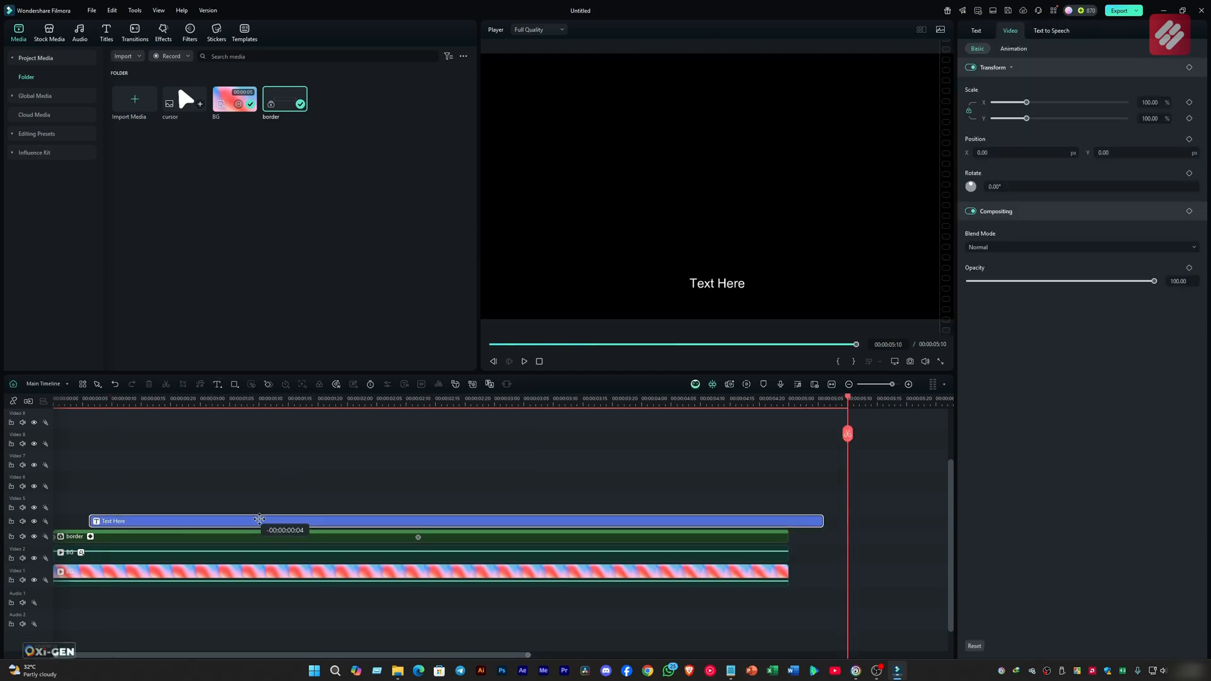
{"action": "left_click", "coordinate": [212, 441]}
{"action": "left_click", "coordinate": [708, 285]}
{"action": "double_click", "coordinate": [707, 284]}
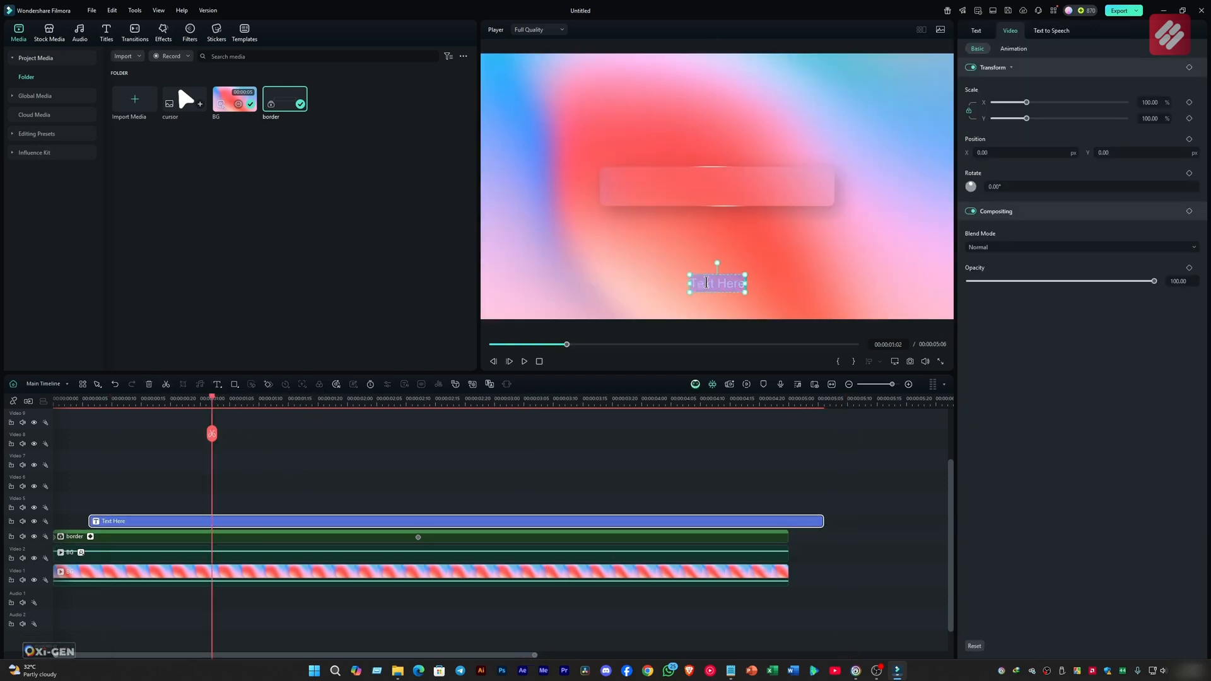
{"action": "type", "text": "Notifi"}
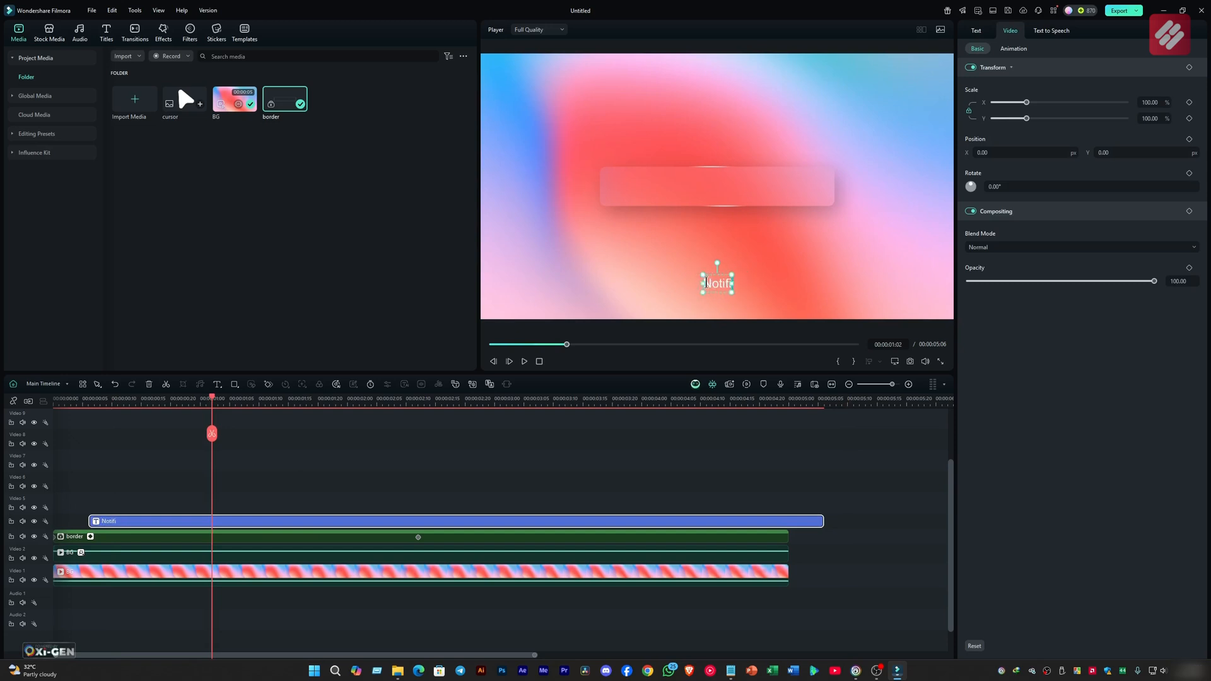
{"action": "type", "text": "cation Settings:"}
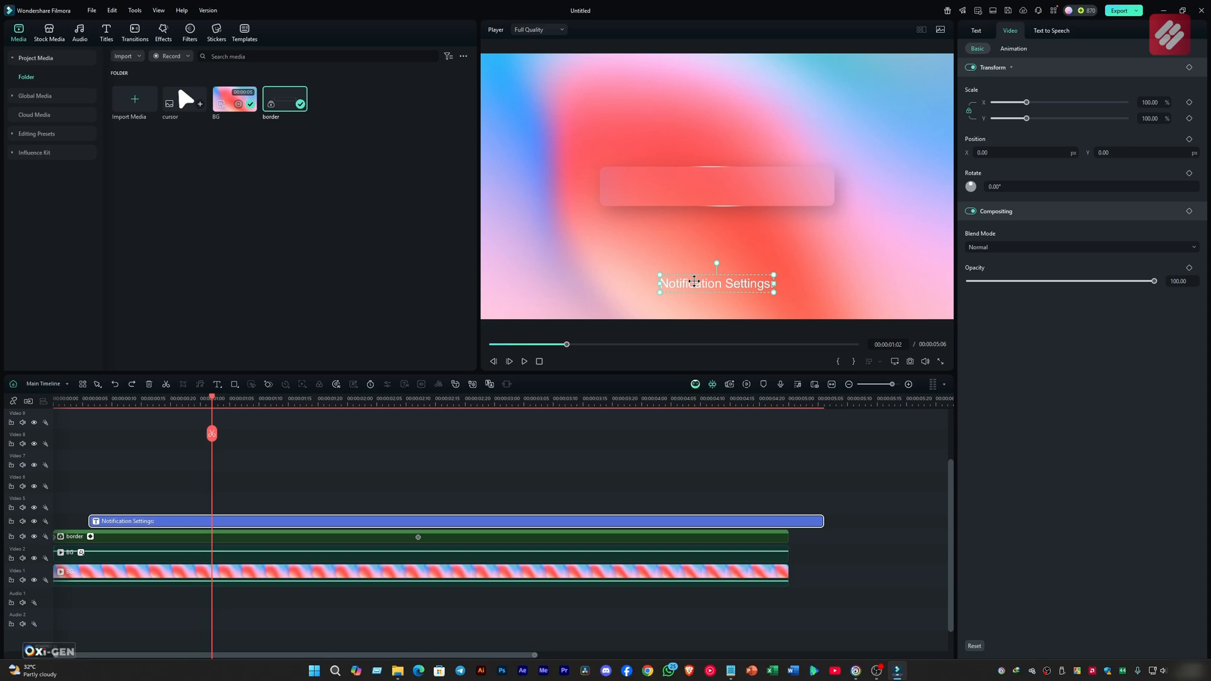
Set the text's font to Gotham-Medium, shrink it to size 19 and place it inside the glass bar towards its left end.
{"action": "double_click", "coordinate": [722, 284]}
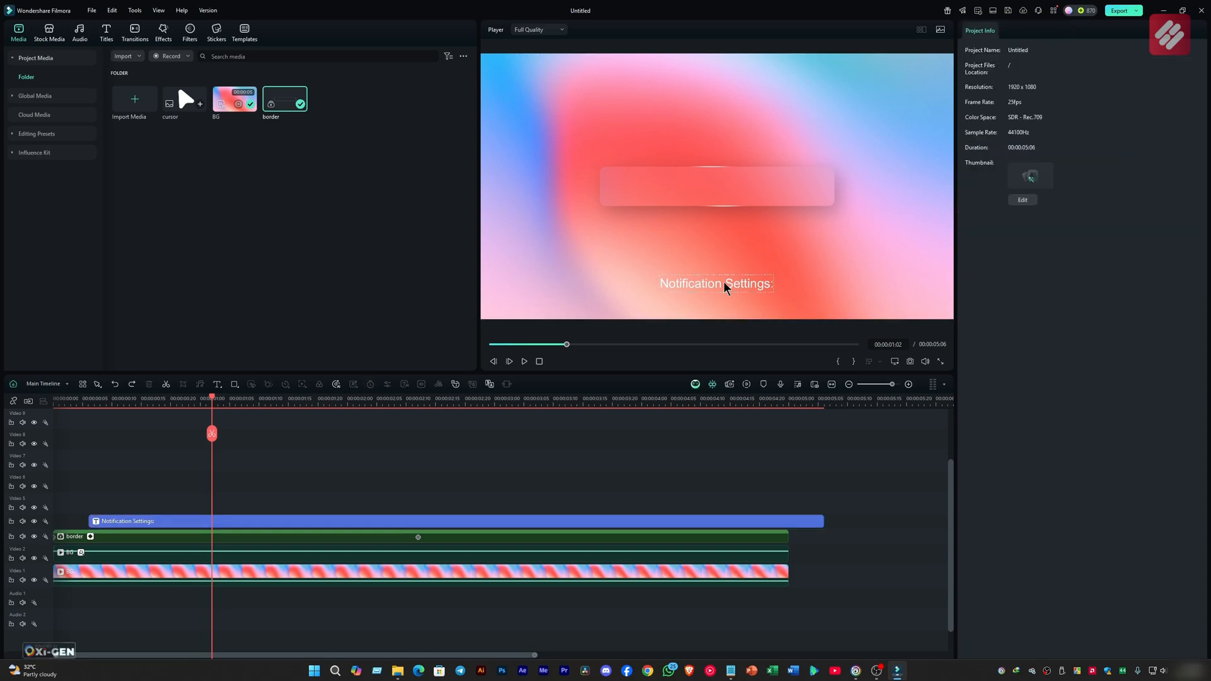
{"action": "left_click", "coordinate": [990, 124]}
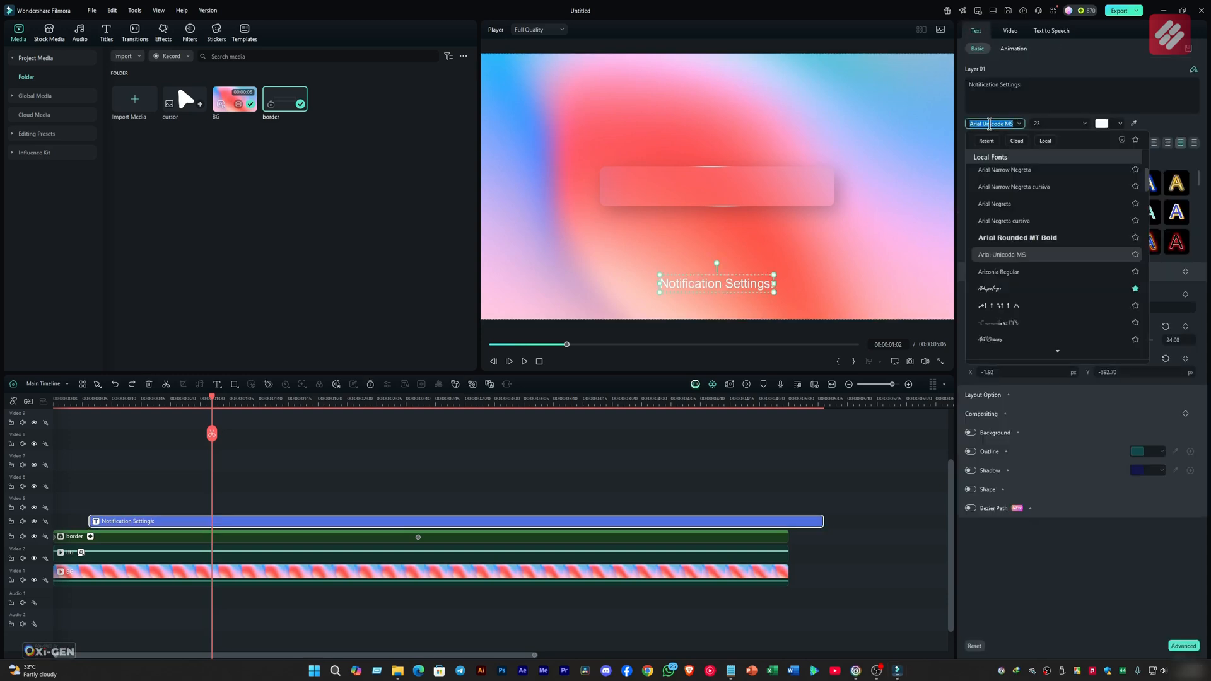
{"action": "type", "text": "gotham"}
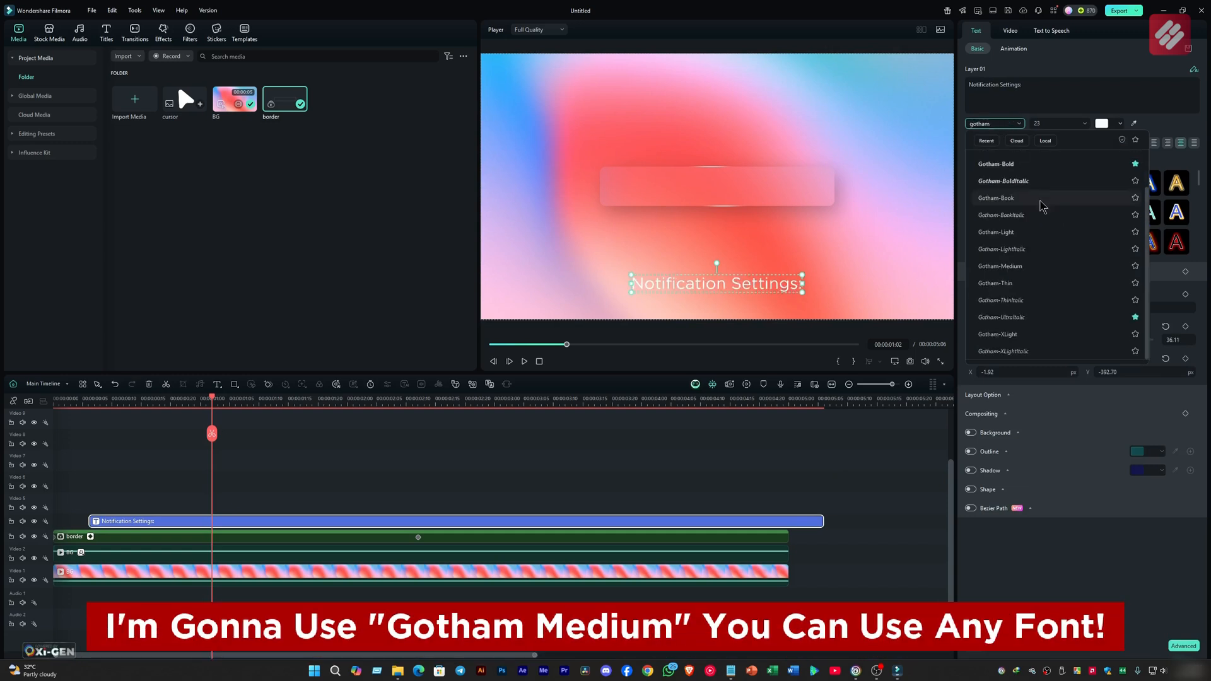
{"action": "left_click", "coordinate": [1003, 267]}
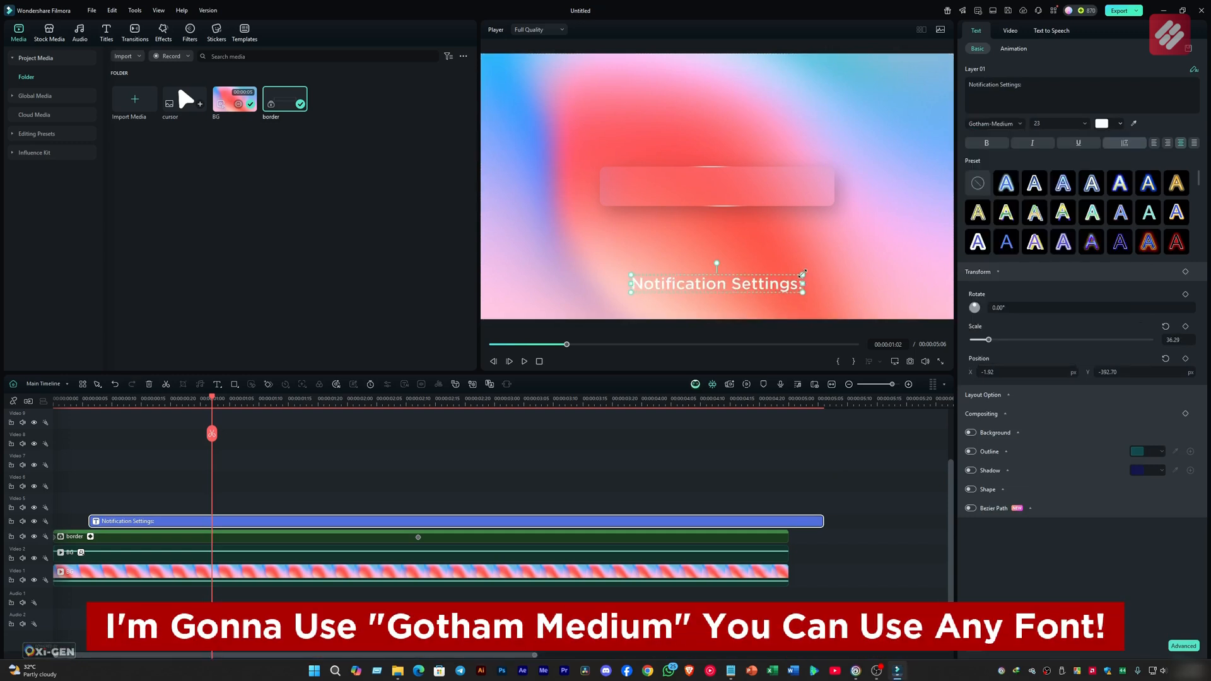
{"action": "left_click", "coordinate": [698, 336]}
{"action": "left_click", "coordinate": [687, 282]}
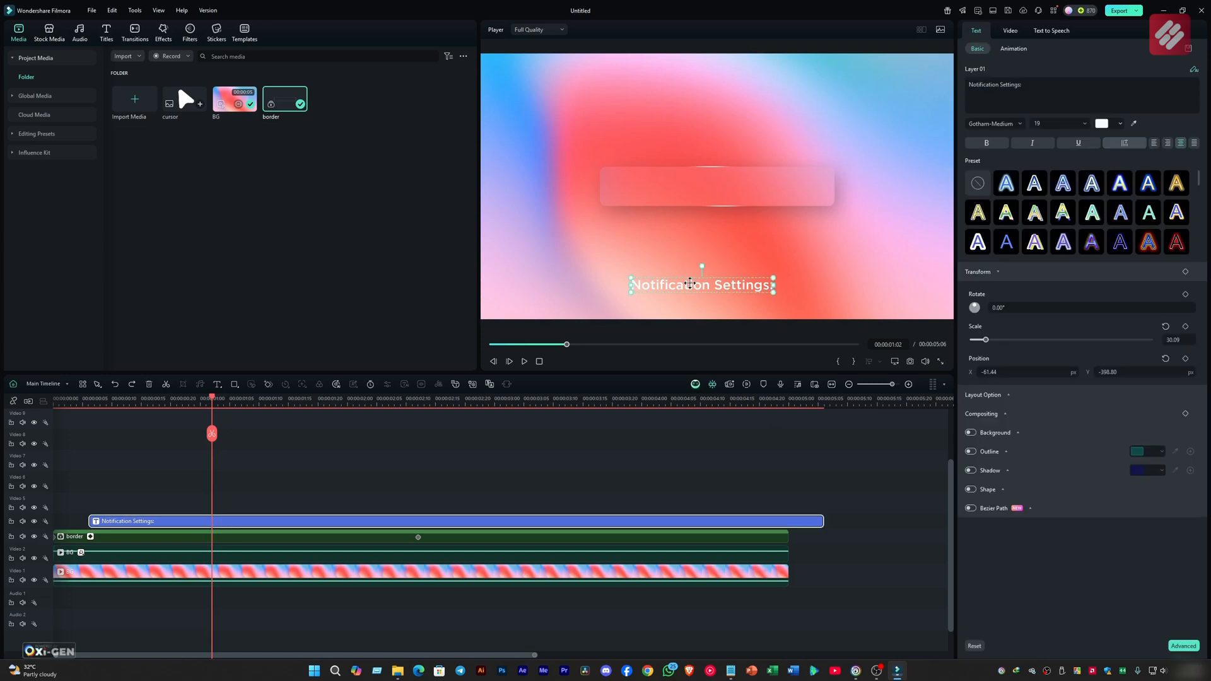
{"action": "left_click_drag", "start_coordinate": [690, 285], "coordinate": [672, 185]}
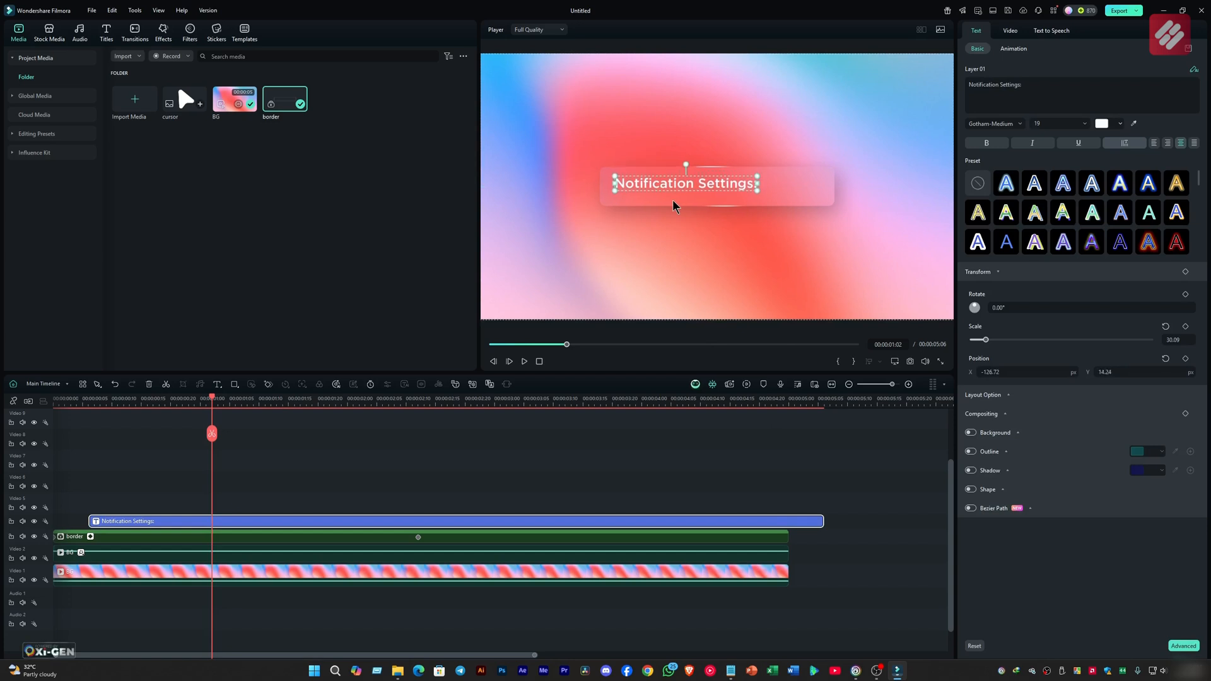
{"action": "left_click", "coordinate": [878, 532]}
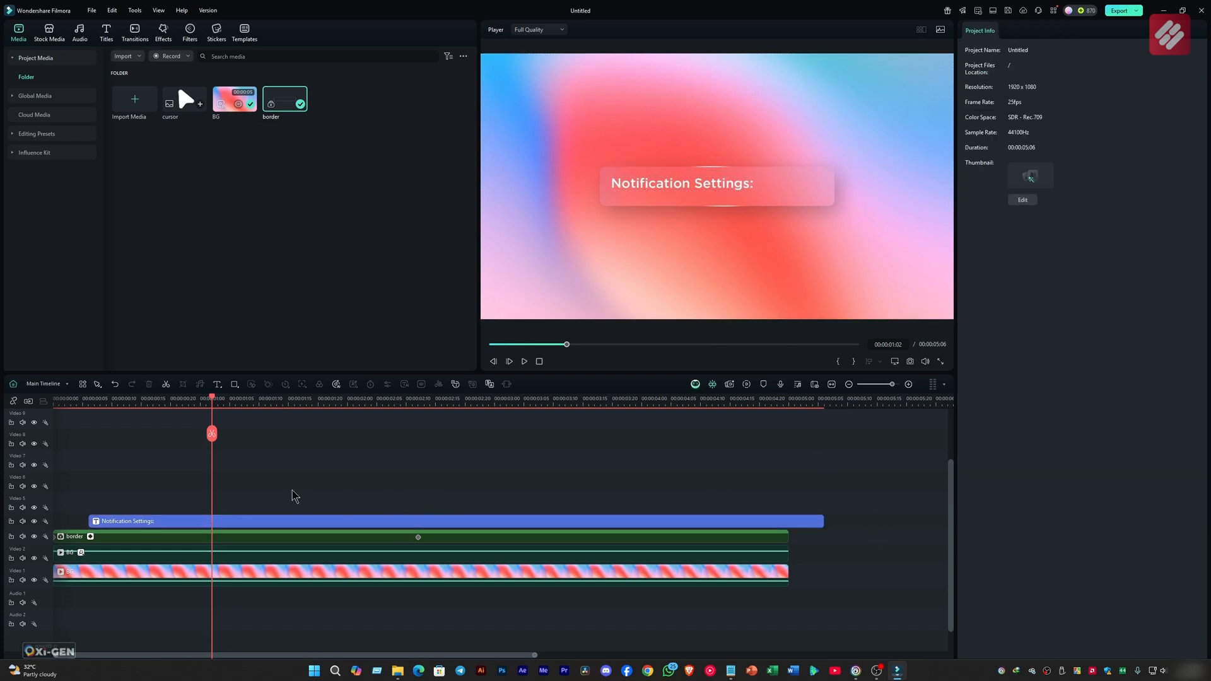
Draw a rectangle to the right of the text, about 8.70% by 5.69% scale, with corner radius 90 and no border.
{"action": "left_click", "coordinate": [234, 384]}
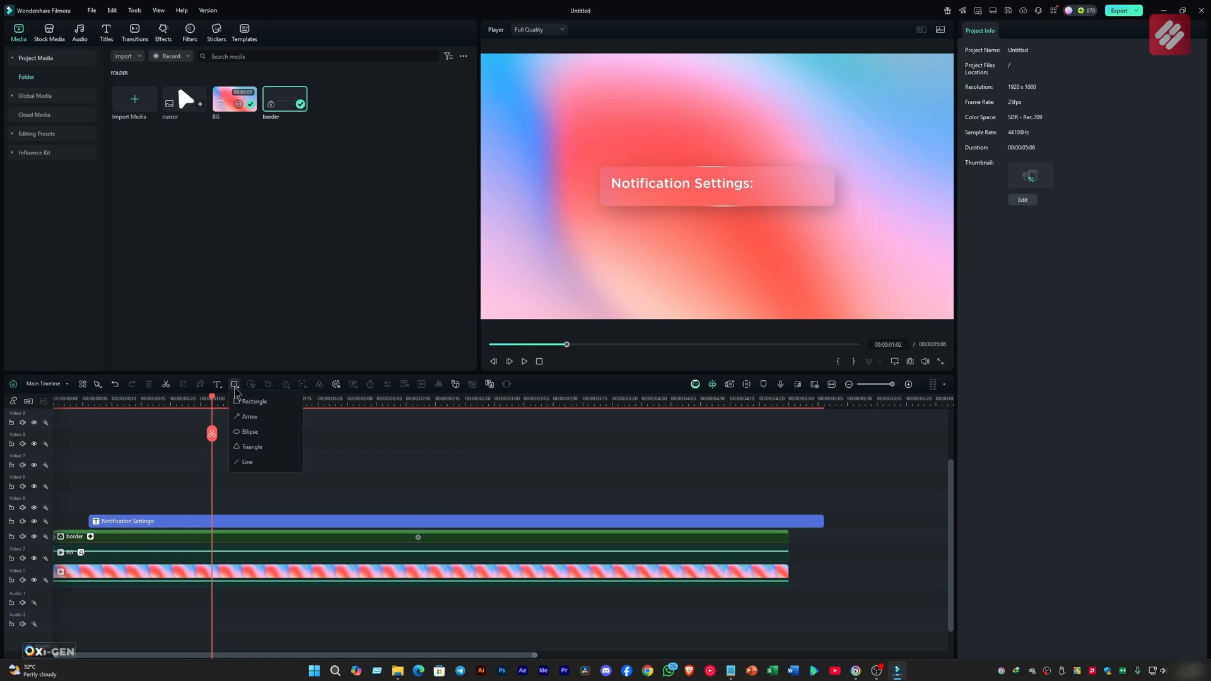
{"action": "left_click", "coordinate": [251, 401]}
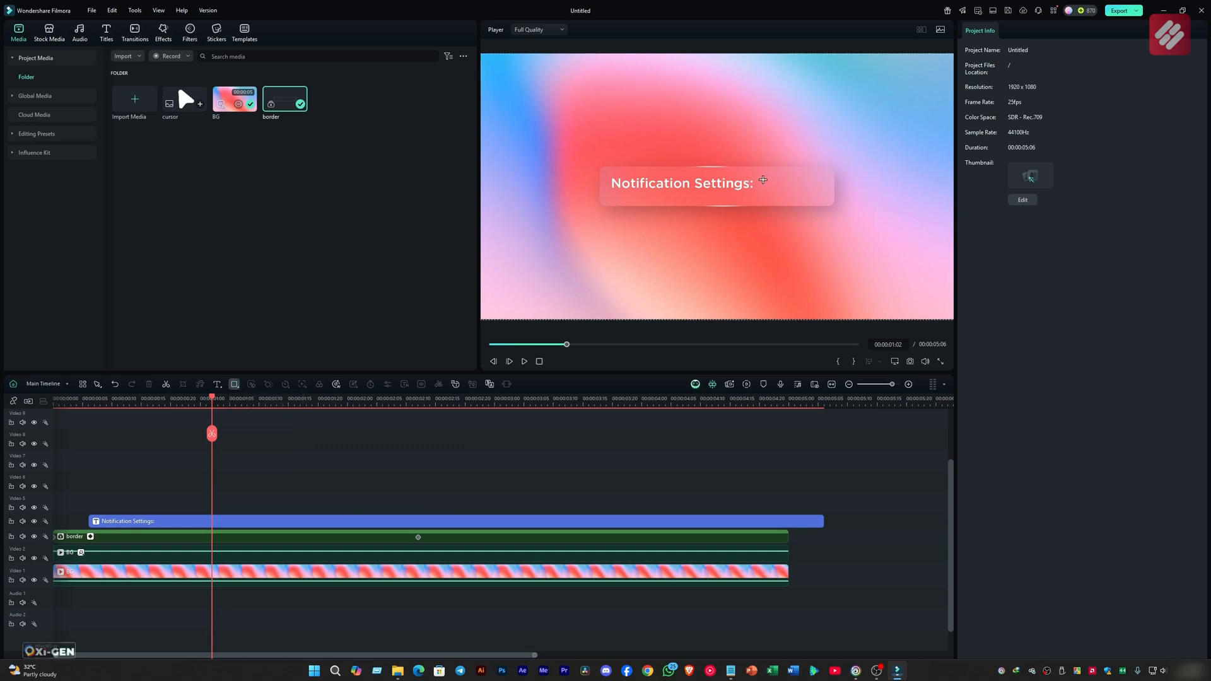
{"action": "left_click_drag", "start_coordinate": [763, 180], "coordinate": [788, 185]}
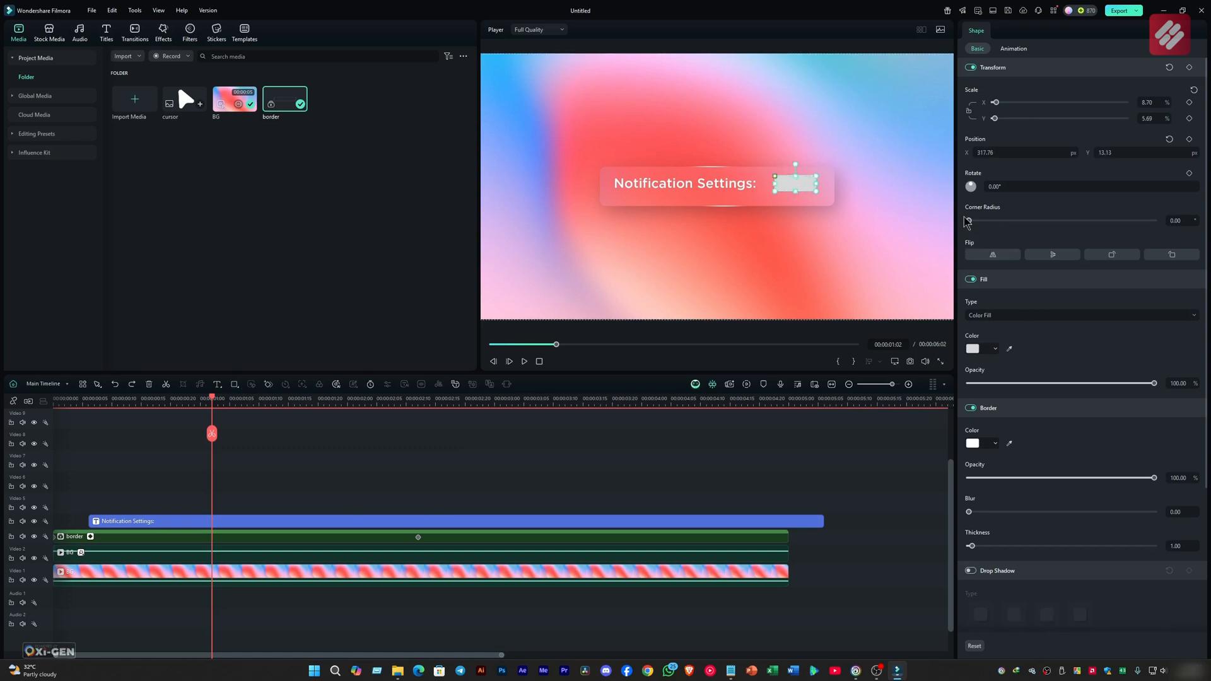
{"action": "left_click_drag", "start_coordinate": [969, 222], "coordinate": [1189, 227]}
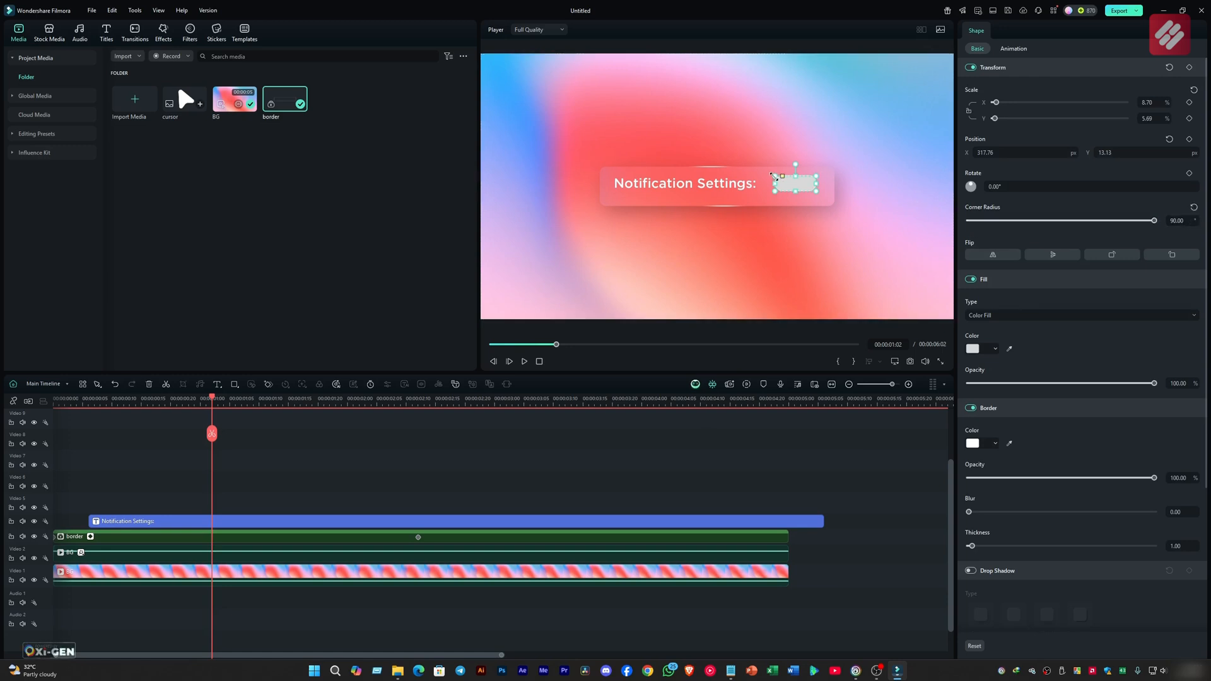
{"action": "left_click", "coordinate": [972, 408]}
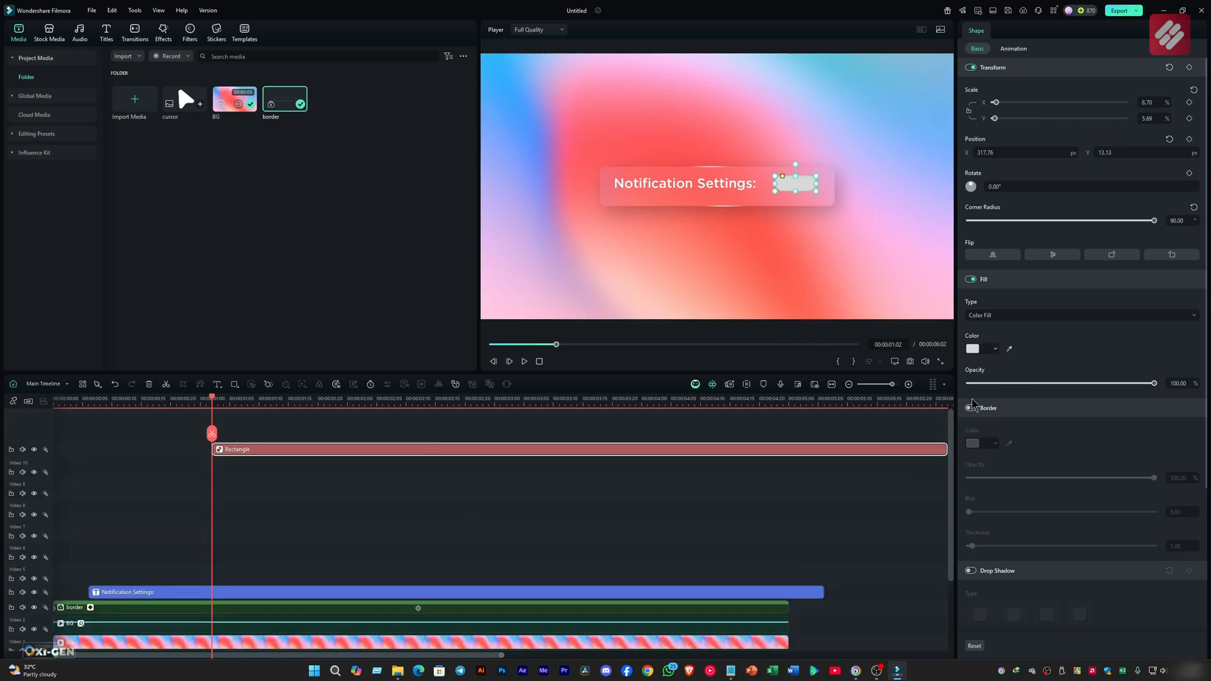
Change the toggle rectangle's fill to the near-black recent colour.
{"action": "left_click", "coordinate": [995, 350]}
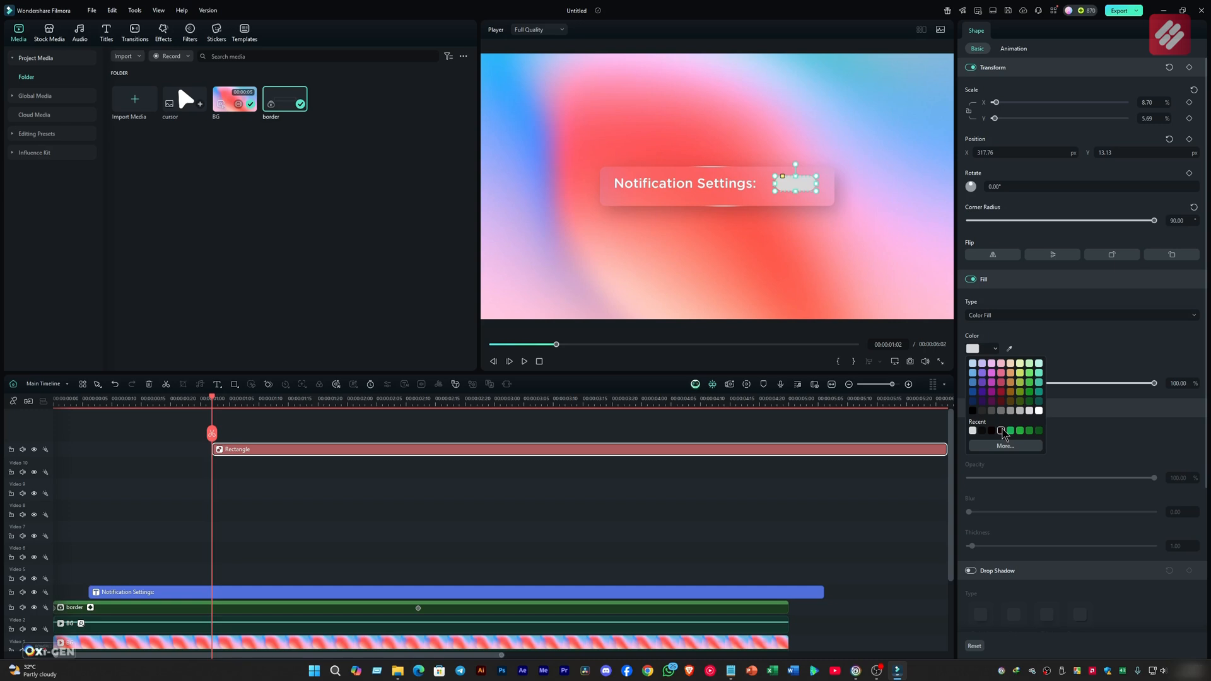
{"action": "left_click", "coordinate": [1002, 431]}
{"action": "left_click", "coordinate": [847, 521]}
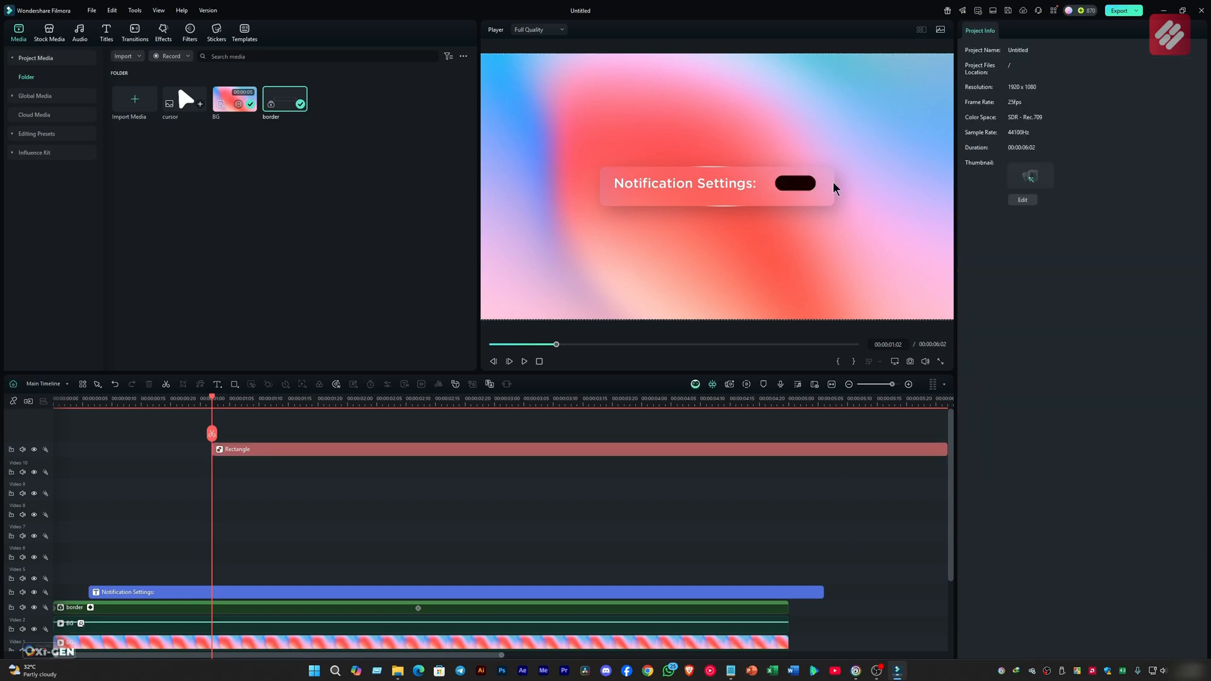
Bring the label text and the black rectangle closer together so they sit evenly inside the glass bar.
{"action": "left_click_drag", "start_coordinate": [803, 183], "coordinate": [795, 182]}
{"action": "left_click_drag", "start_coordinate": [714, 183], "coordinate": [723, 184]}
{"action": "left_click", "coordinate": [796, 189]}
{"action": "left_click_drag", "start_coordinate": [796, 189], "coordinate": [794, 197]}
{"action": "left_click", "coordinate": [830, 494]}
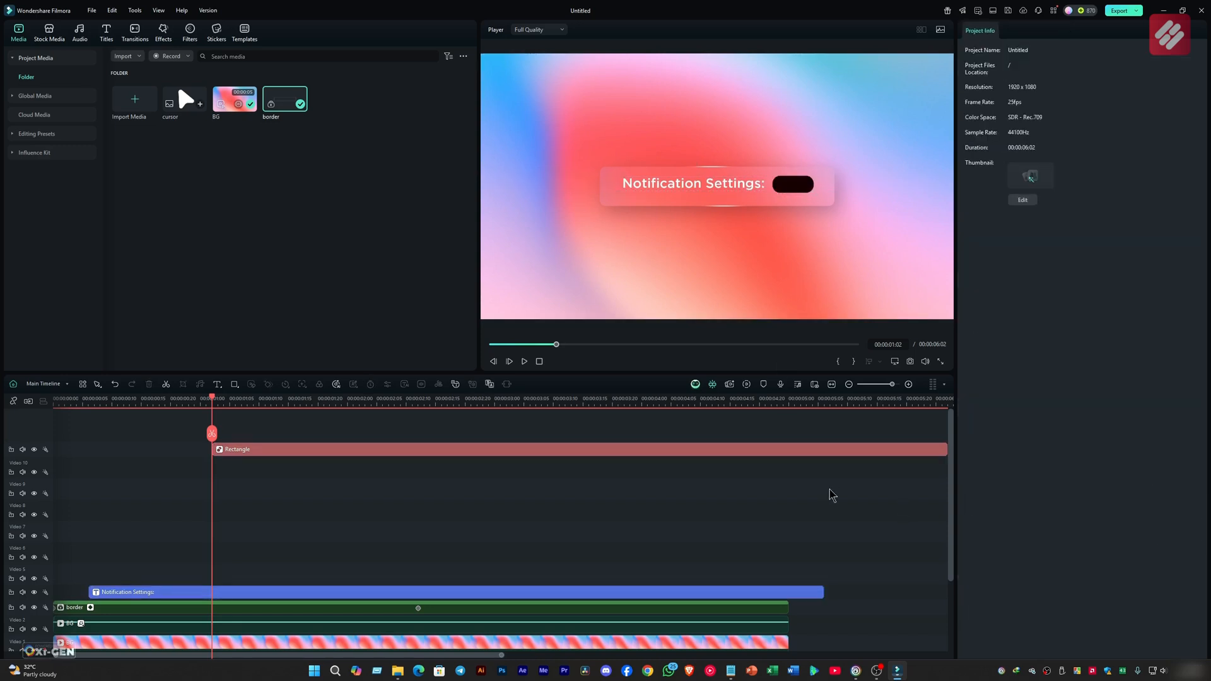
Move the Rectangle clip to the track directly above the Notification Settings text clip, aligned with its start.
{"action": "left_click", "coordinate": [793, 184]}
{"action": "left_click", "coordinate": [181, 543]}
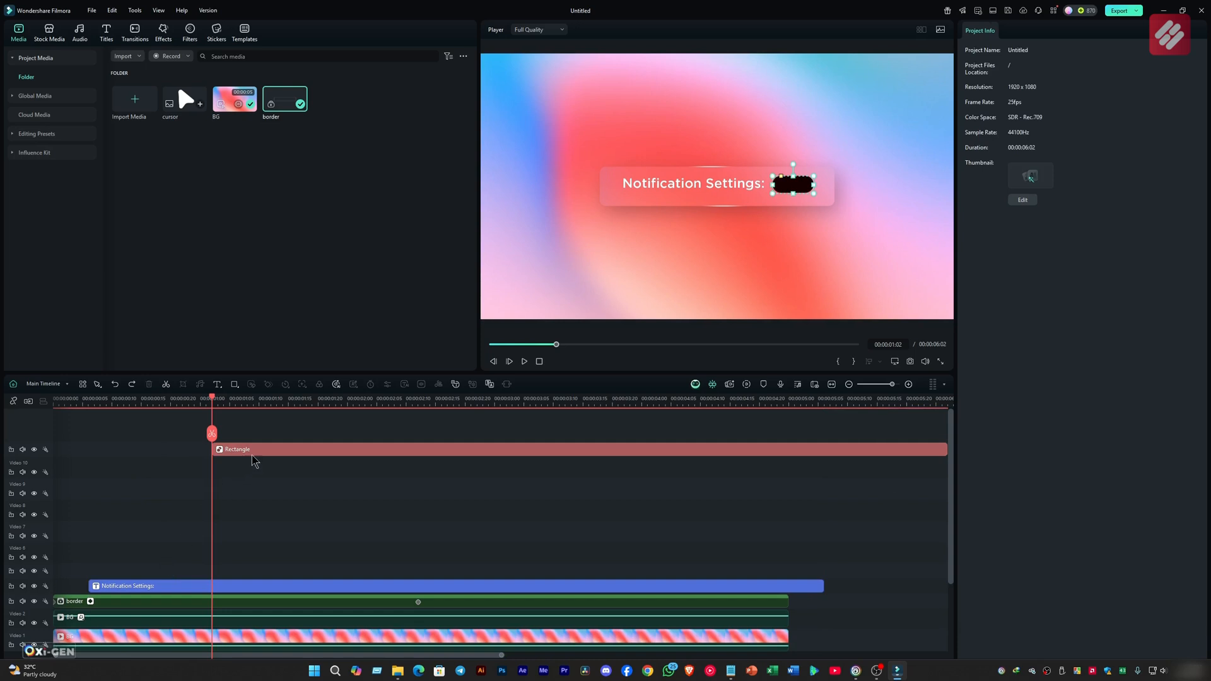
{"action": "left_click_drag", "start_coordinate": [252, 451], "coordinate": [118, 570]}
Draw an ellipse of about 3.60% by 6.40% scale over the black rectangle and turn off its border.
{"action": "left_click", "coordinate": [234, 385]}
{"action": "left_click", "coordinate": [253, 434]}
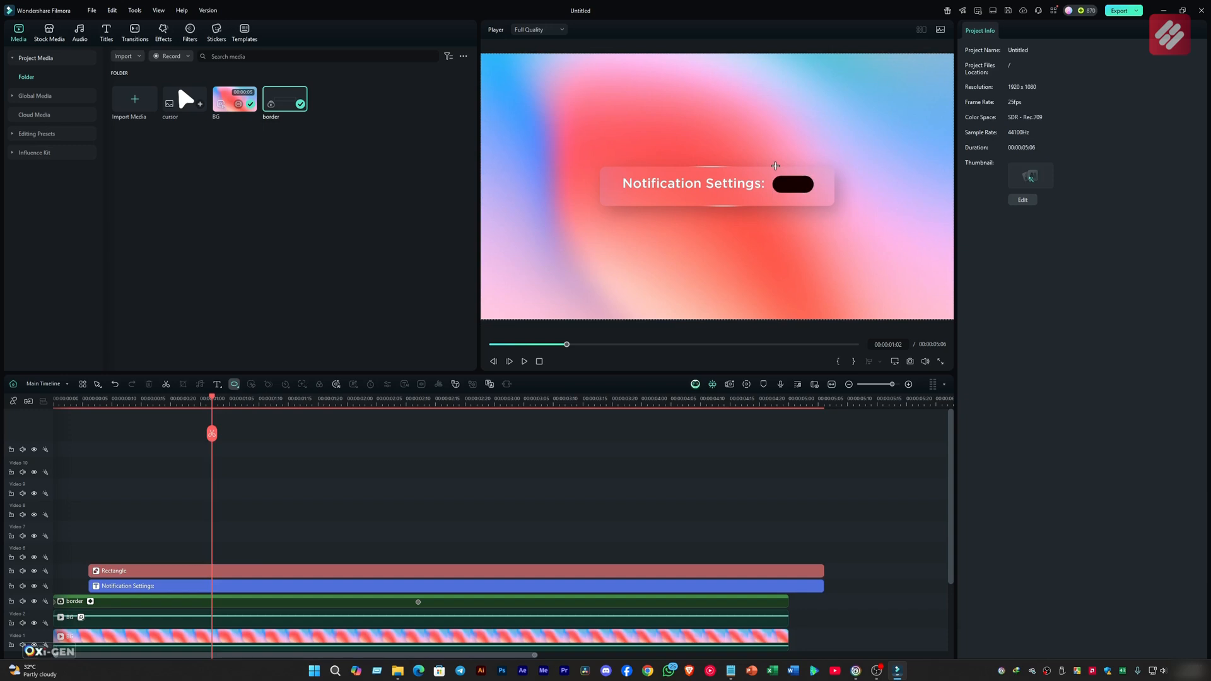
{"action": "left_click_drag", "start_coordinate": [784, 178], "coordinate": [801, 194]}
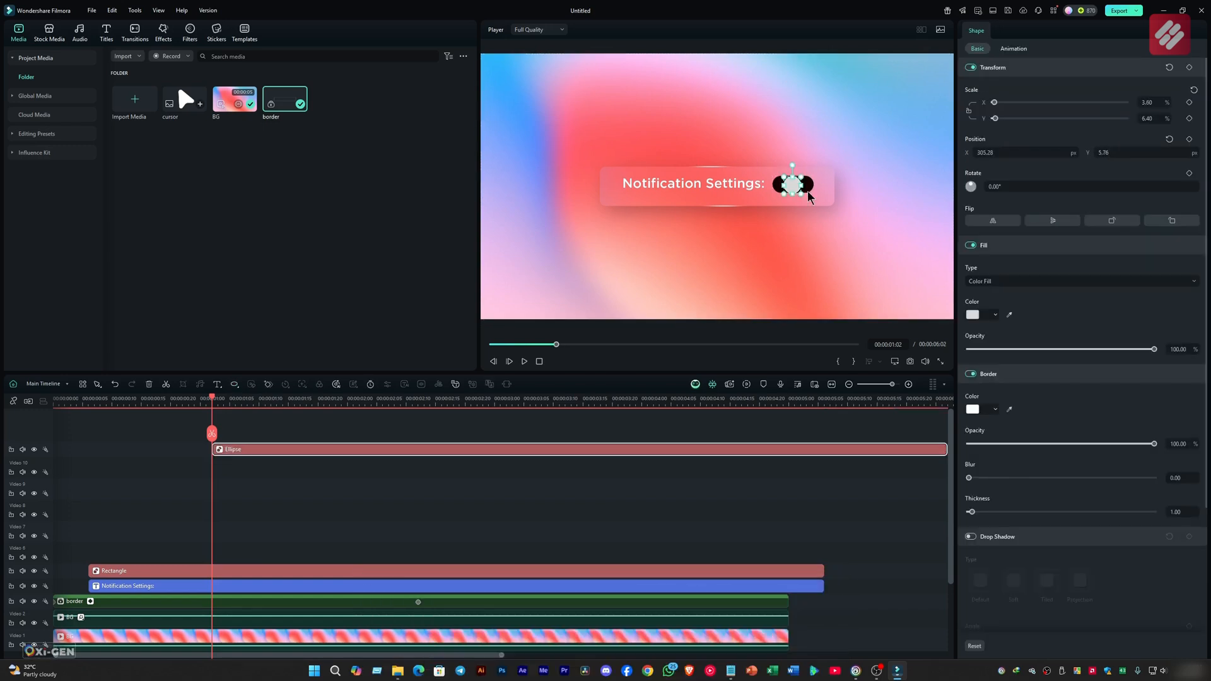
{"action": "left_click", "coordinate": [970, 374]}
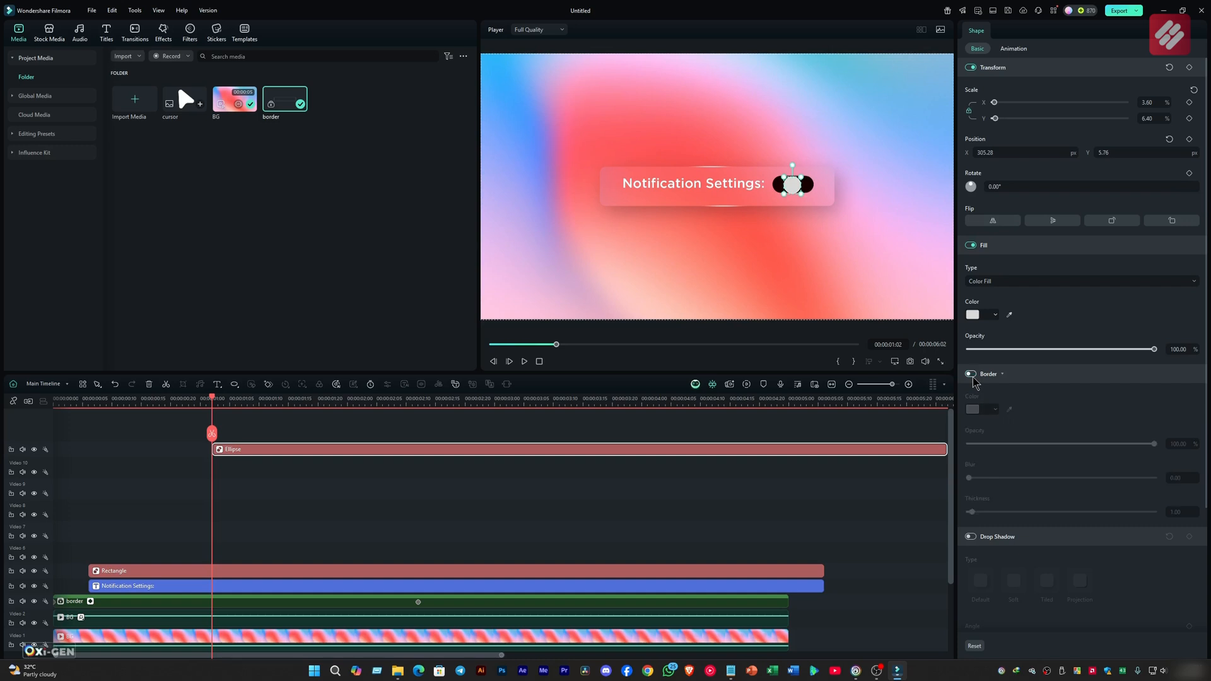
Enlarge the ellipse to 3.70% by 6.58% and place it at the rectangle's left end, at about X 259.64, Y 8.33.
{"action": "left_click_drag", "start_coordinate": [792, 184], "coordinate": [803, 194]}
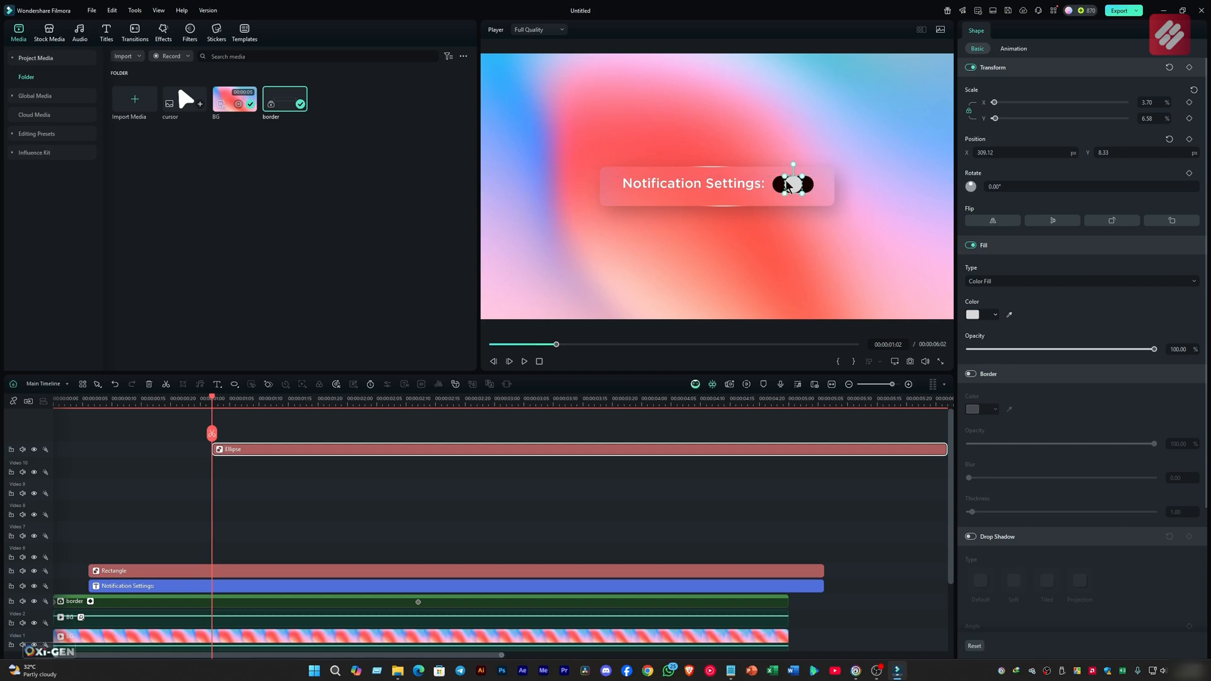
{"action": "left_click_drag", "start_coordinate": [793, 183], "coordinate": [786, 182]}
{"action": "left_click_drag", "start_coordinate": [1008, 153], "coordinate": [1005, 153]}
{"action": "left_click", "coordinate": [780, 535]}
{"action": "left_click", "coordinate": [784, 190]}
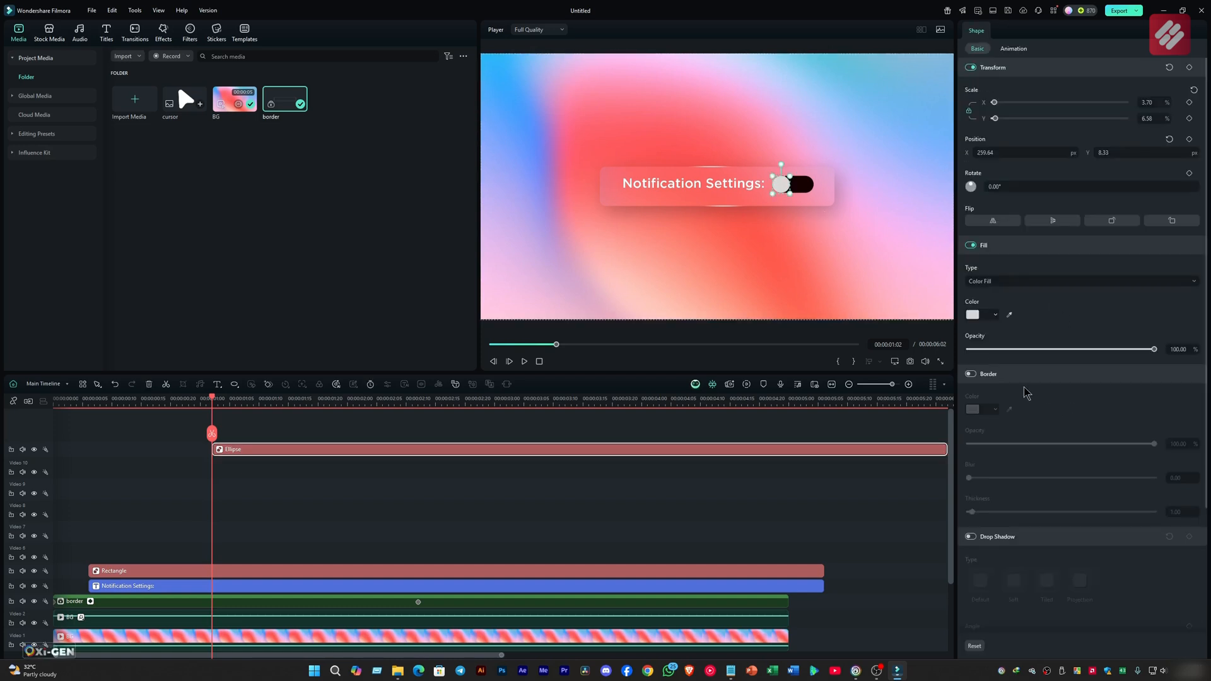
{"action": "left_click", "coordinate": [973, 315]}
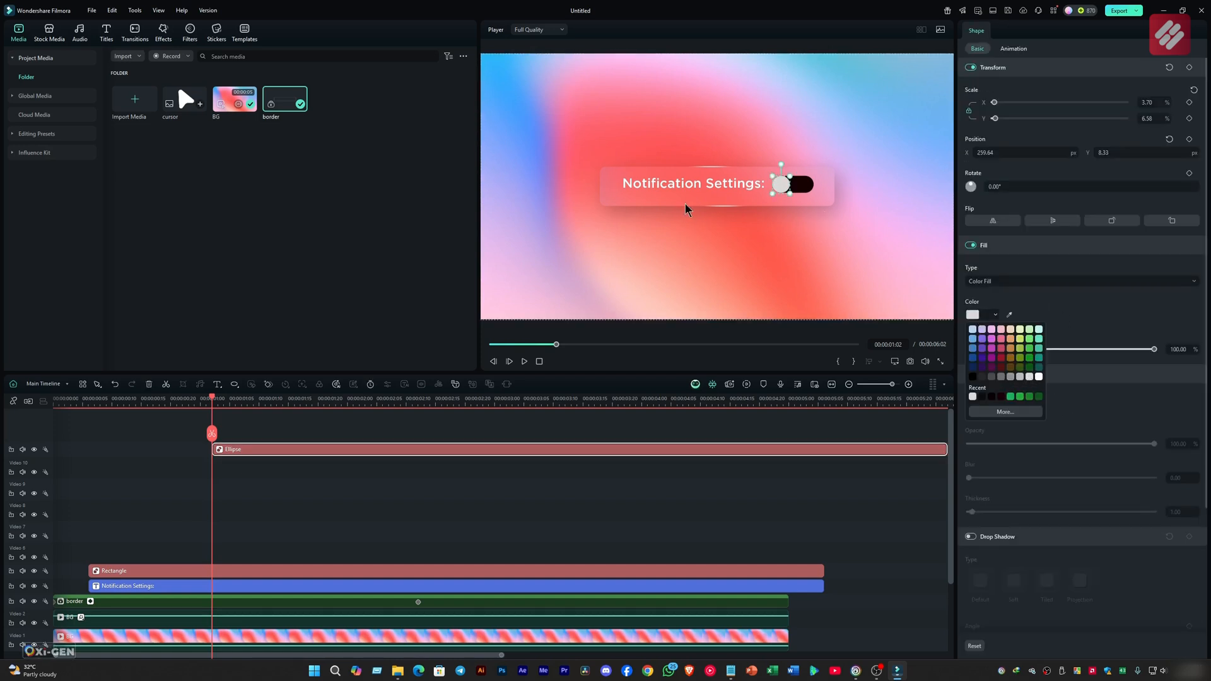
{"action": "left_click", "coordinate": [882, 509]}
Move the Ellipse clip to the track directly above the Rectangle clip, aligned with its start.
{"action": "left_click", "coordinate": [780, 183]}
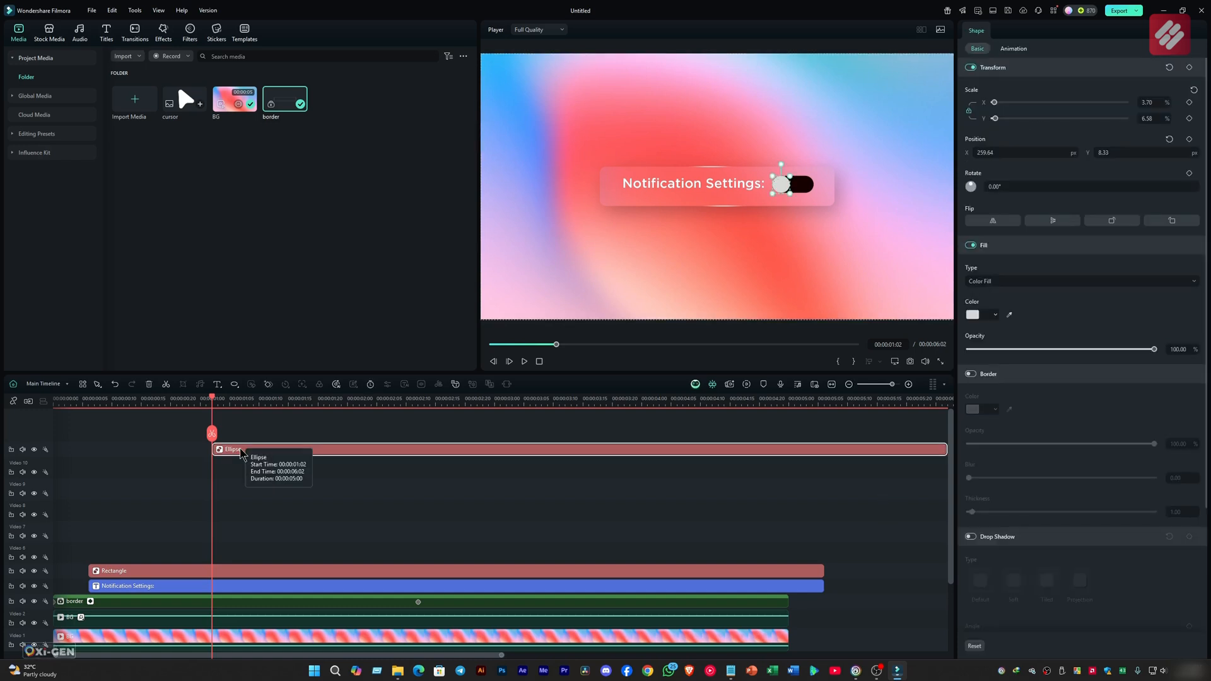
{"action": "left_click_drag", "start_coordinate": [420, 452], "coordinate": [298, 555]}
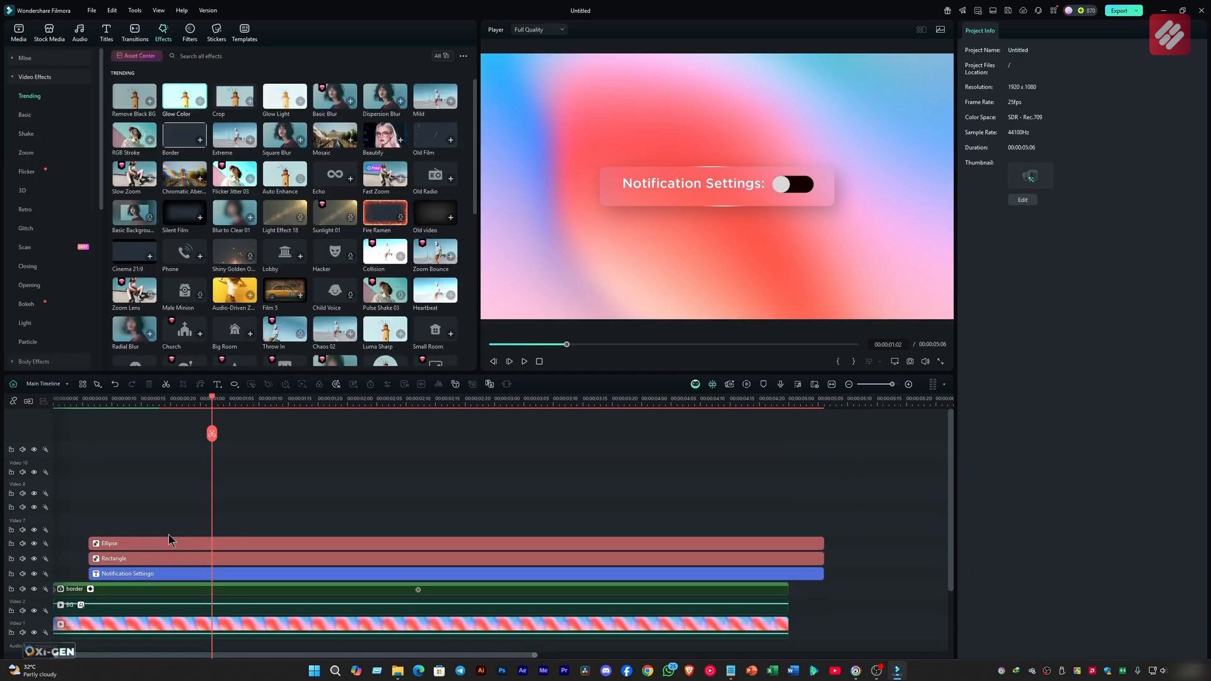
Turn the Ellipse clip into a 16:9 compound clip with 3840x2160 (4K UHD) resolution.
{"action": "left_click", "coordinate": [163, 545]}
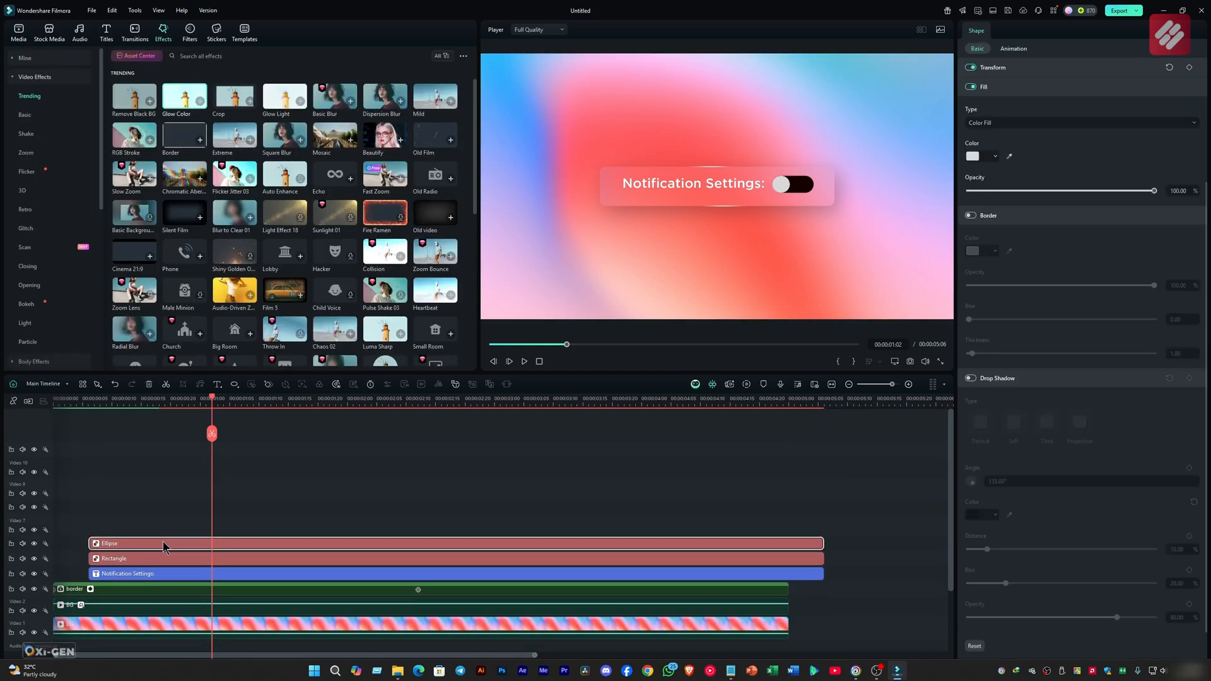
{"action": "key", "text": "alt+g"}
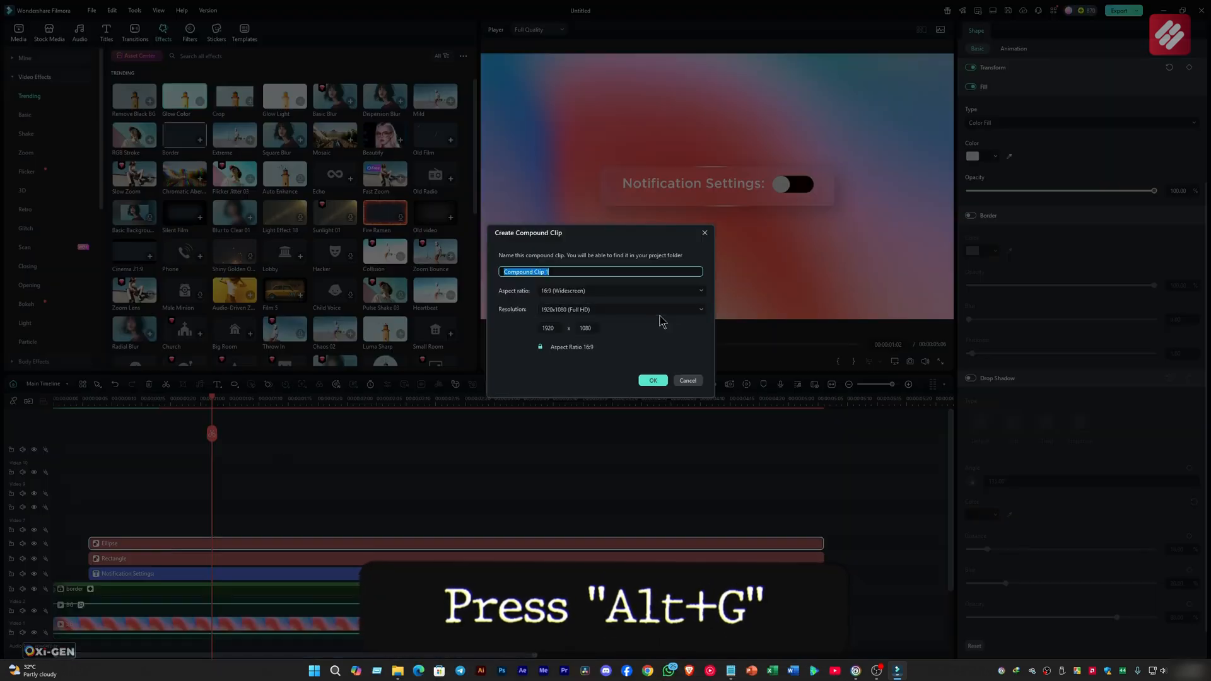
{"action": "left_click", "coordinate": [636, 311]}
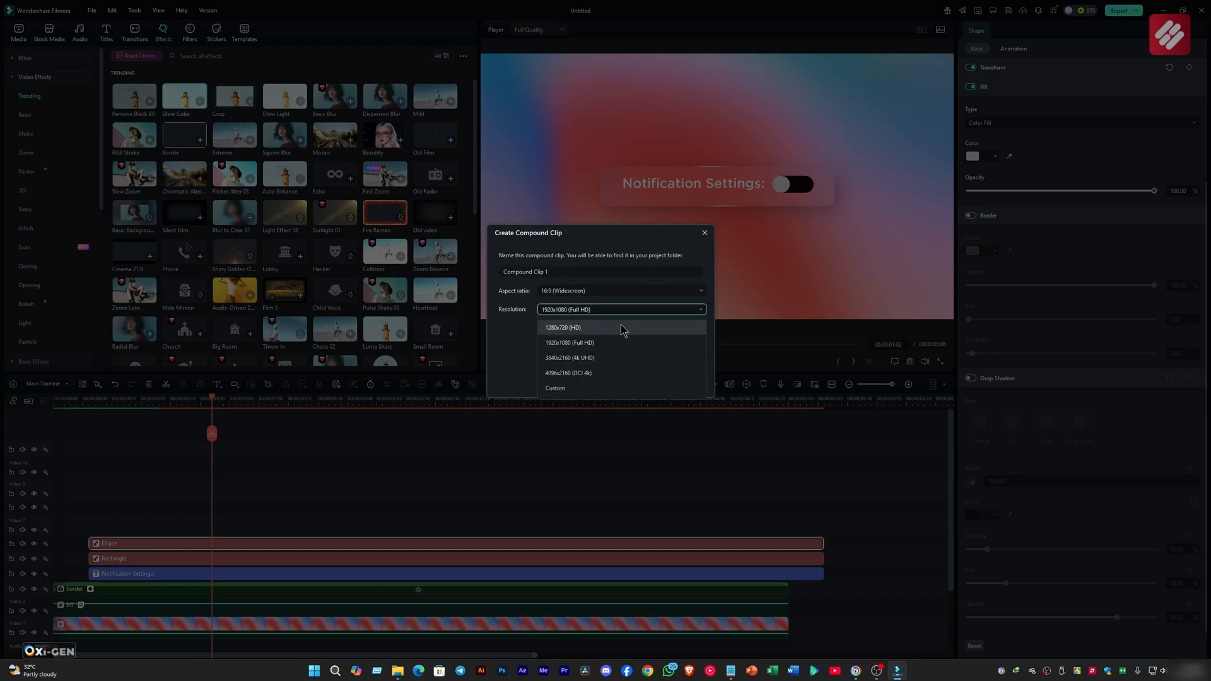
{"action": "left_click", "coordinate": [598, 359]}
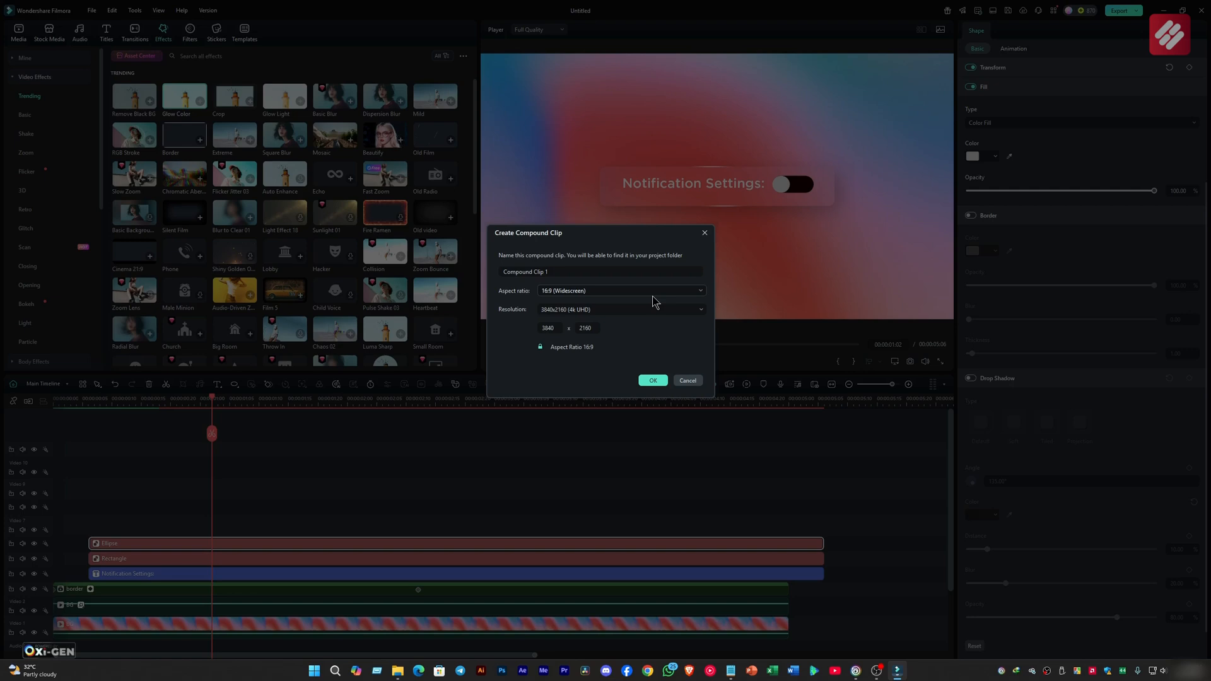
{"action": "left_click", "coordinate": [653, 380]}
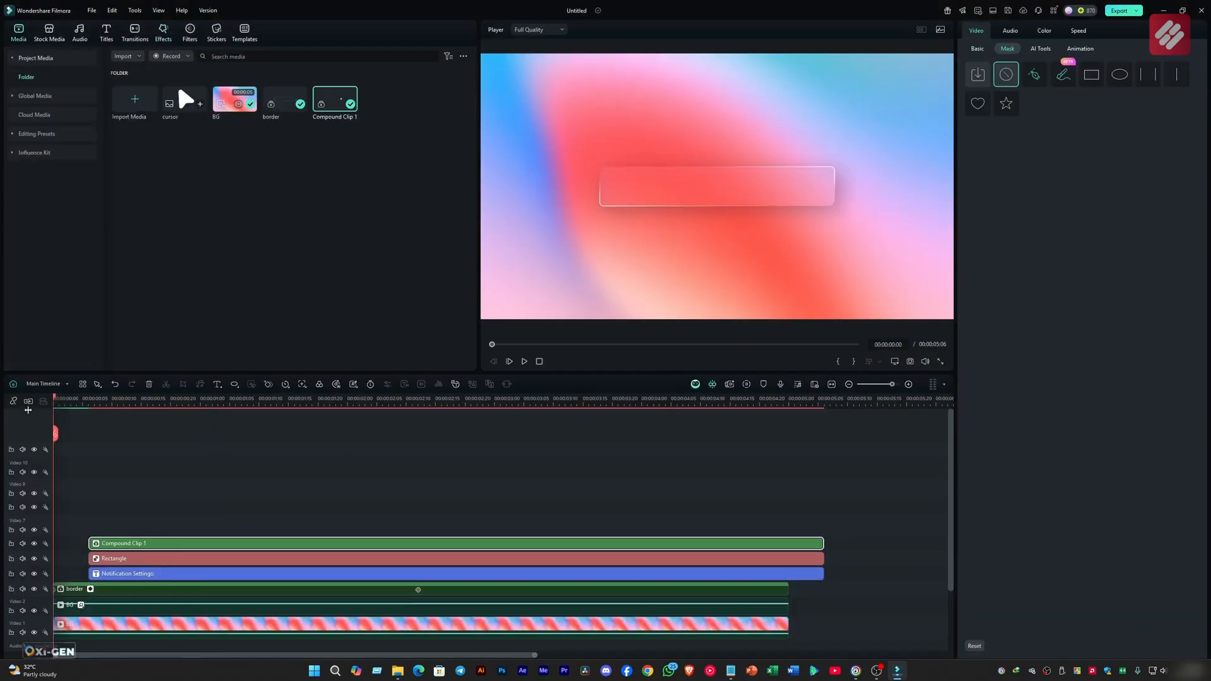
Shift the compound, Rectangle and Notification Settings clips together so they start at 00:00:01:00.
{"action": "left_click_drag", "start_coordinate": [55, 407], "coordinate": [200, 410]}
{"action": "left_click_drag", "start_coordinate": [211, 532], "coordinate": [347, 574]}
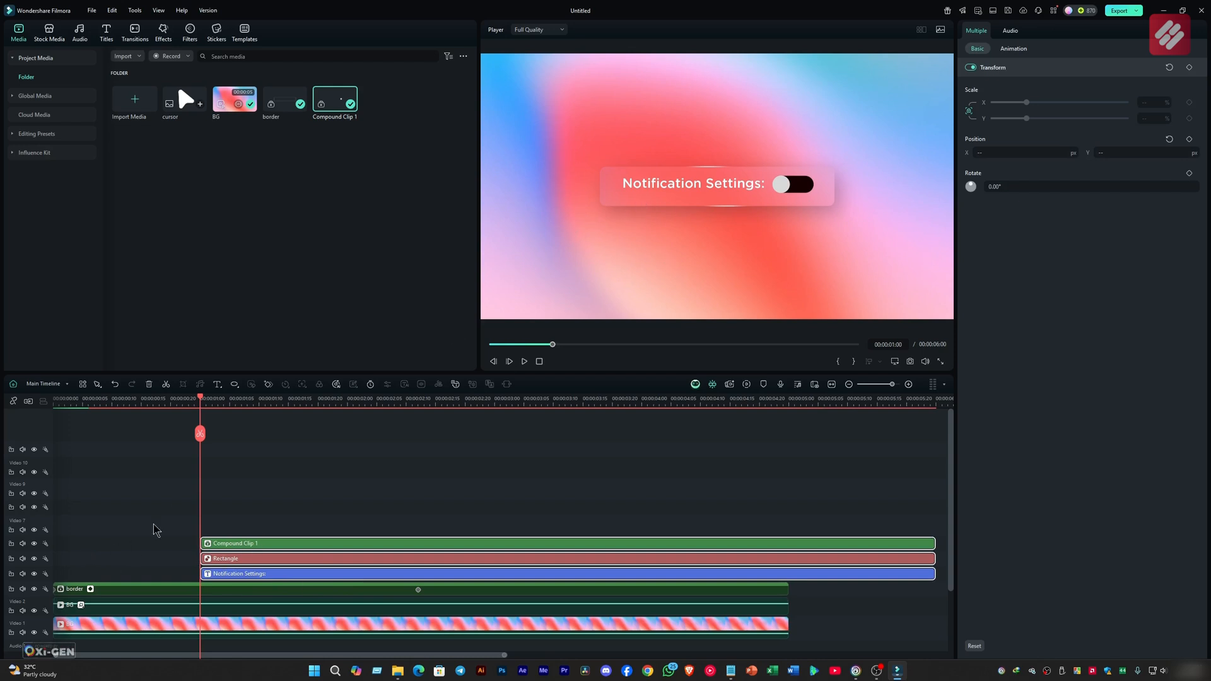
{"action": "left_click", "coordinate": [226, 512]}
Add the cursor image above Compound Clip 1 from 00:00:00:13 and shrink it to about 8.44% over the toggle.
{"action": "left_click_drag", "start_coordinate": [202, 398], "coordinate": [128, 395]}
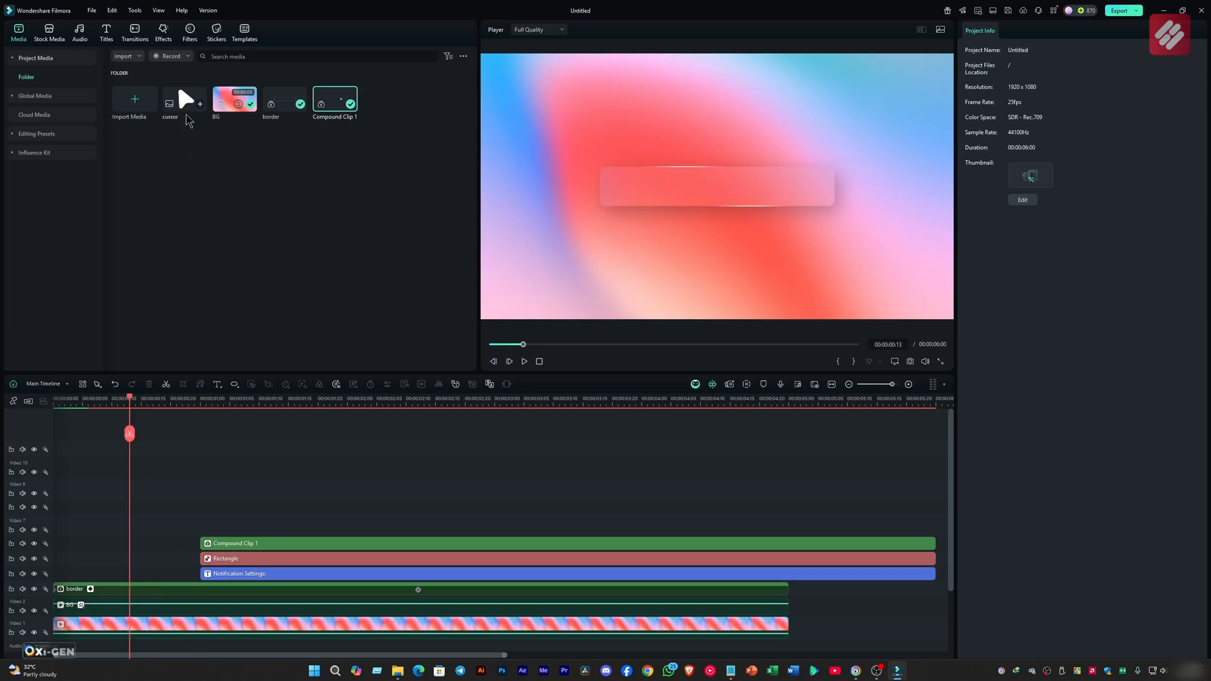
{"action": "left_click", "coordinate": [186, 106]}
{"action": "left_click_drag", "start_coordinate": [188, 107], "coordinate": [134, 527]}
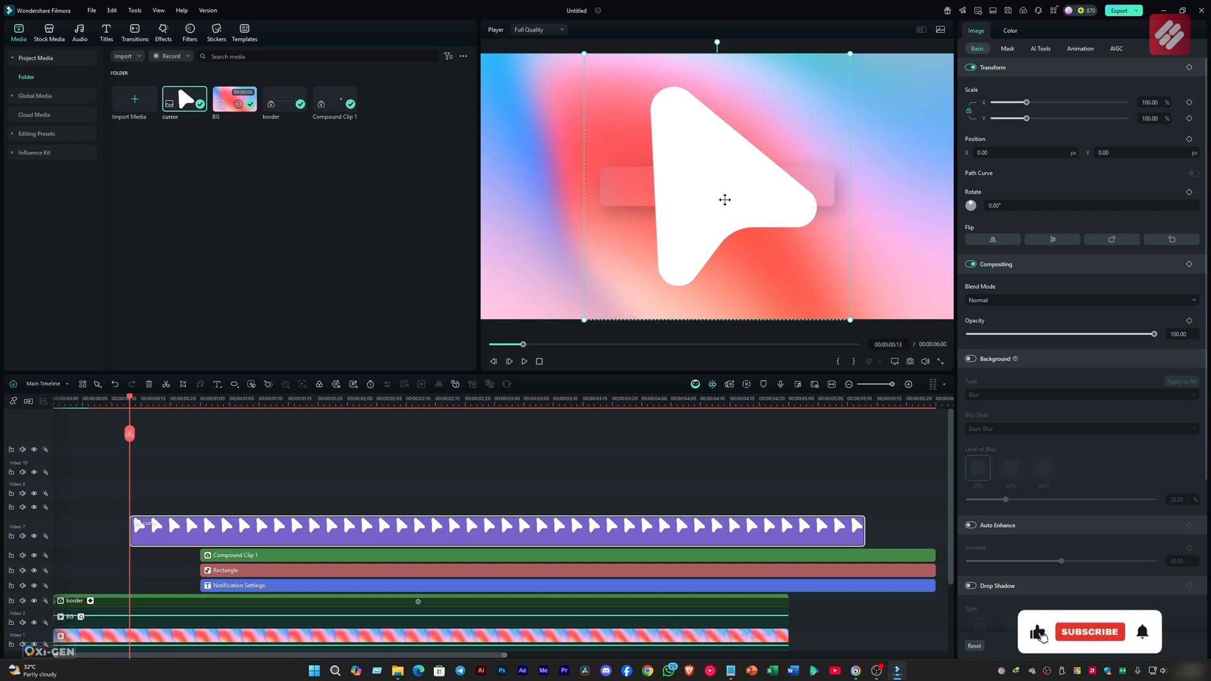
{"action": "left_click_drag", "start_coordinate": [851, 54], "coordinate": [787, 192]}
{"action": "left_click", "coordinate": [235, 435]}
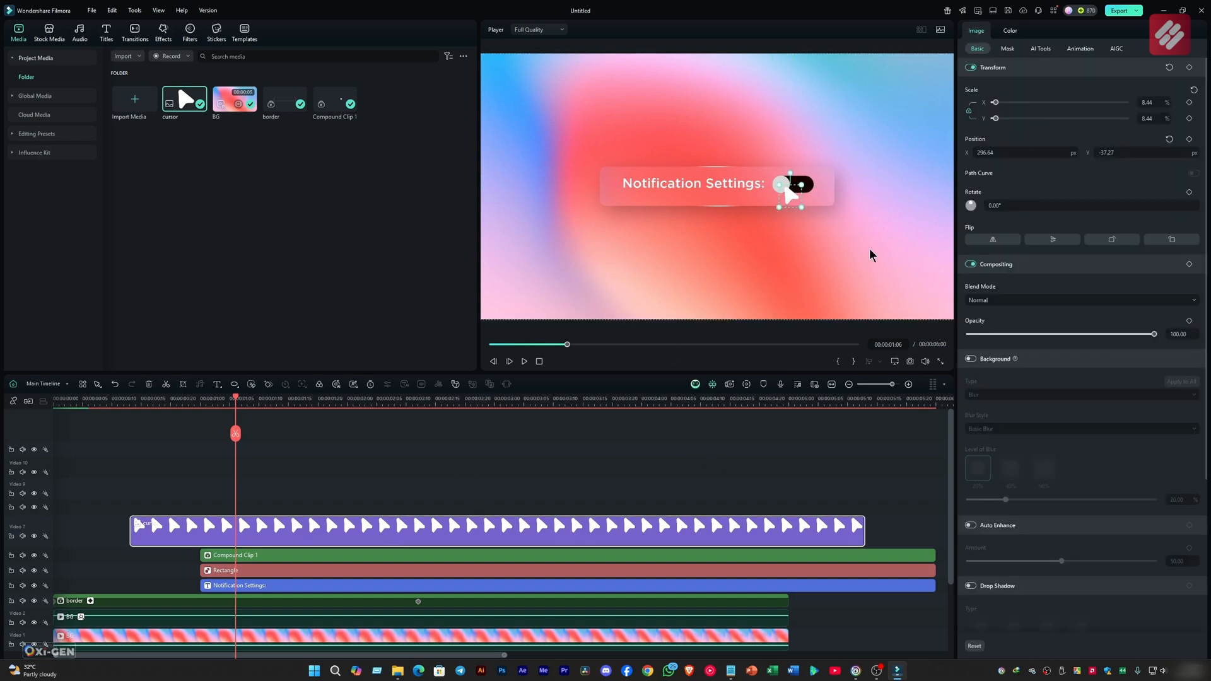
Give the cursor a drop shadow with 2% distance, 9% blur and about 66% opacity.
{"action": "scroll", "coordinate": [1090, 398], "scroll_direction": "down", "scroll_amount": 3}
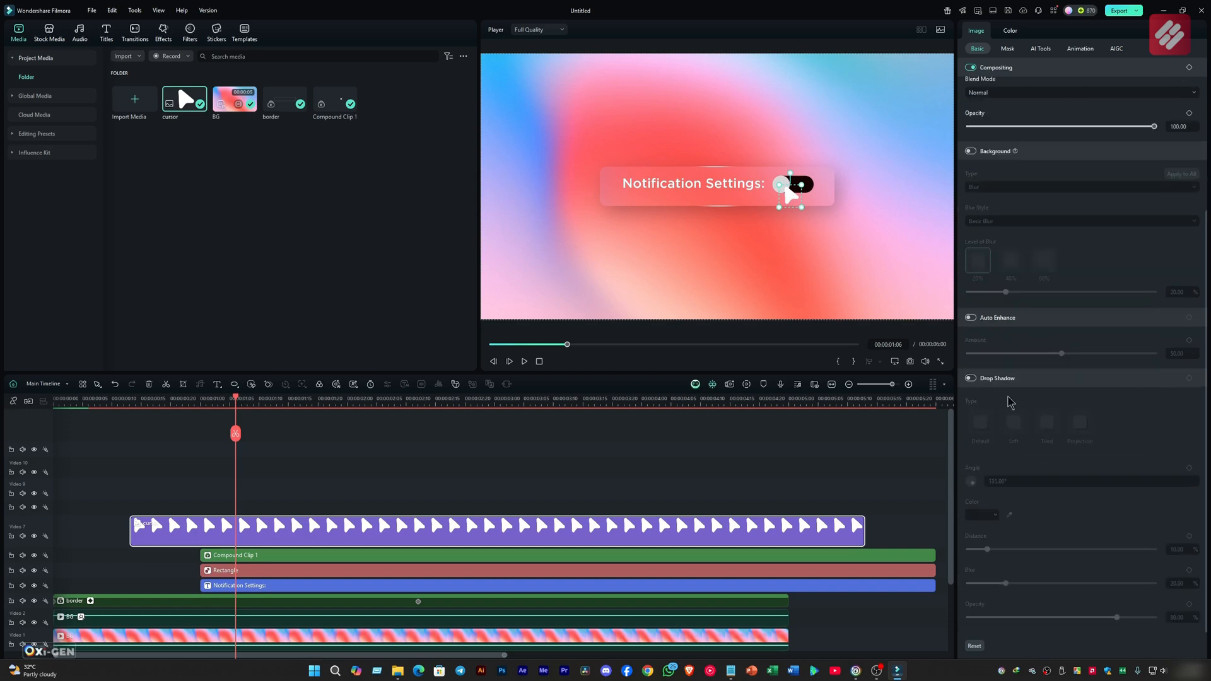
{"action": "left_click", "coordinate": [972, 379]}
{"action": "left_click_drag", "start_coordinate": [988, 550], "coordinate": [986, 584]}
{"action": "left_click_drag", "start_coordinate": [1117, 618], "coordinate": [1103, 619]}
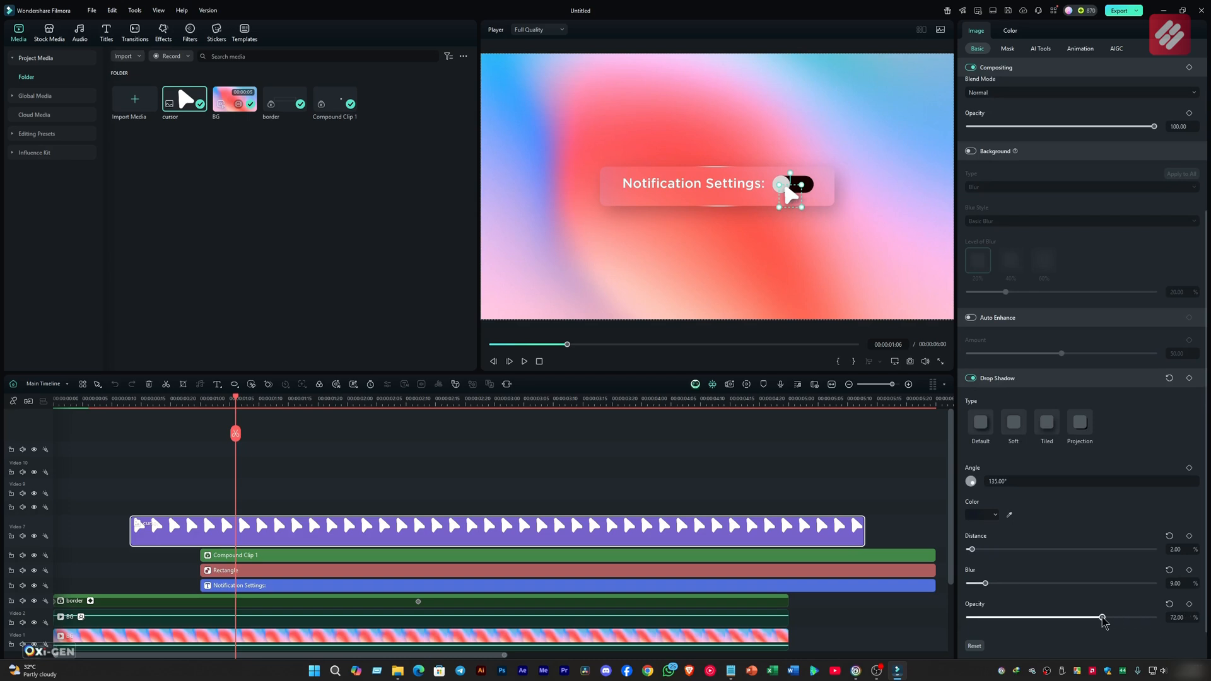
Add position keyframes to the cursor clip at 00:00:00:13, 00:00:00:24 and 00:00:01:10.
{"action": "left_click_drag", "start_coordinate": [136, 399], "coordinate": [133, 404]}
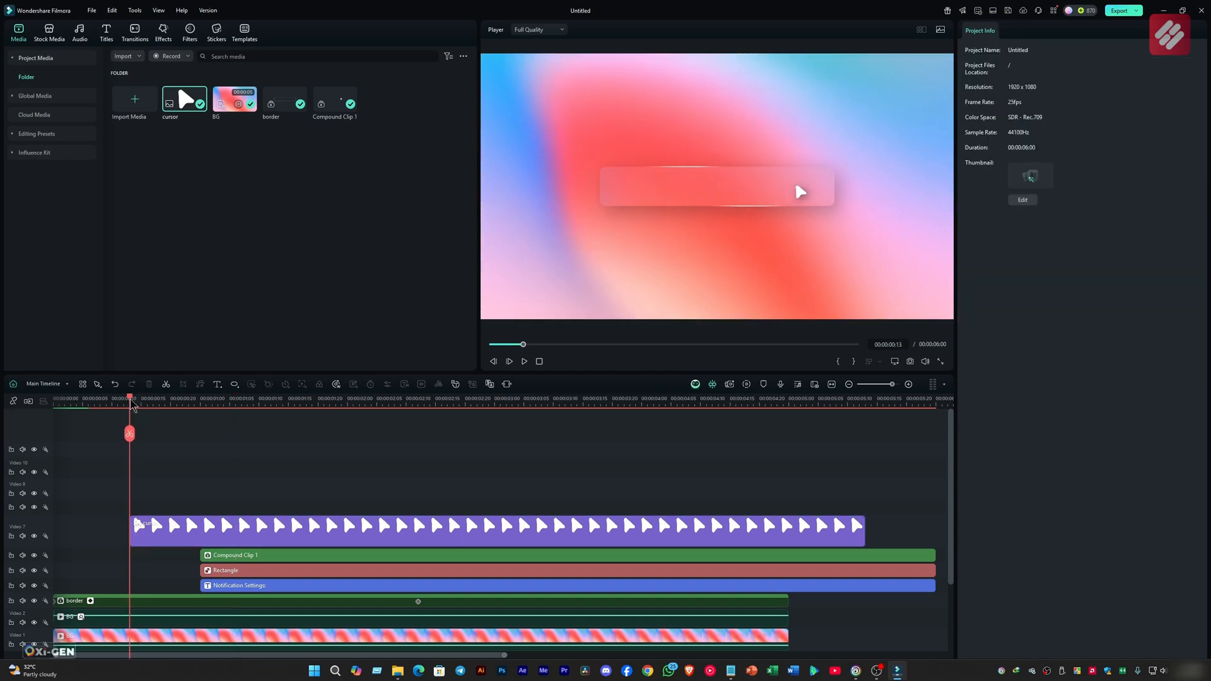
{"action": "left_click", "coordinate": [176, 526]}
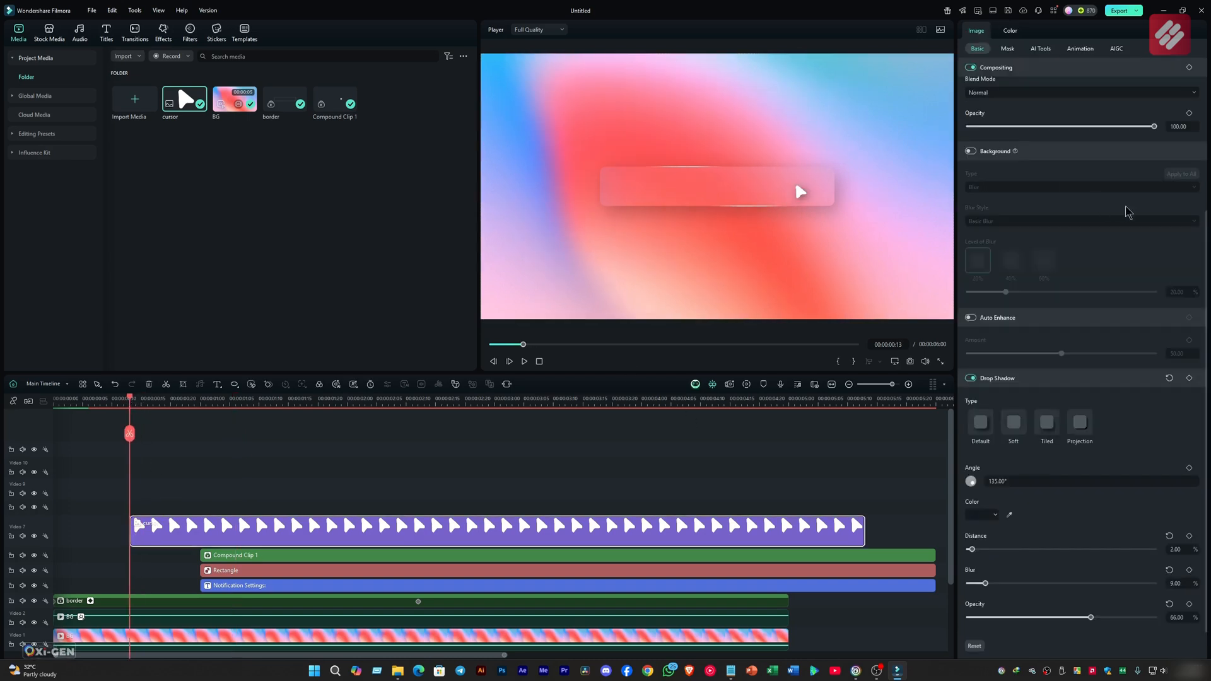
{"action": "scroll", "coordinate": [1128, 213], "scroll_direction": "up", "scroll_amount": 3}
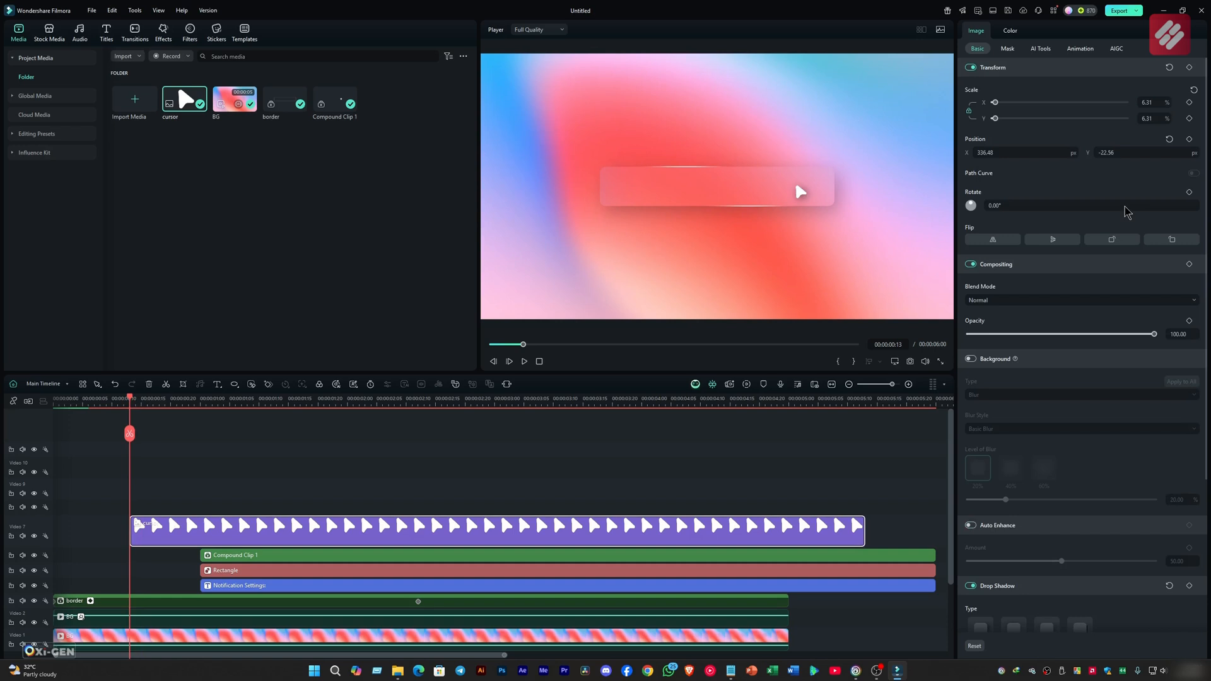
{"action": "left_click", "coordinate": [1190, 140]}
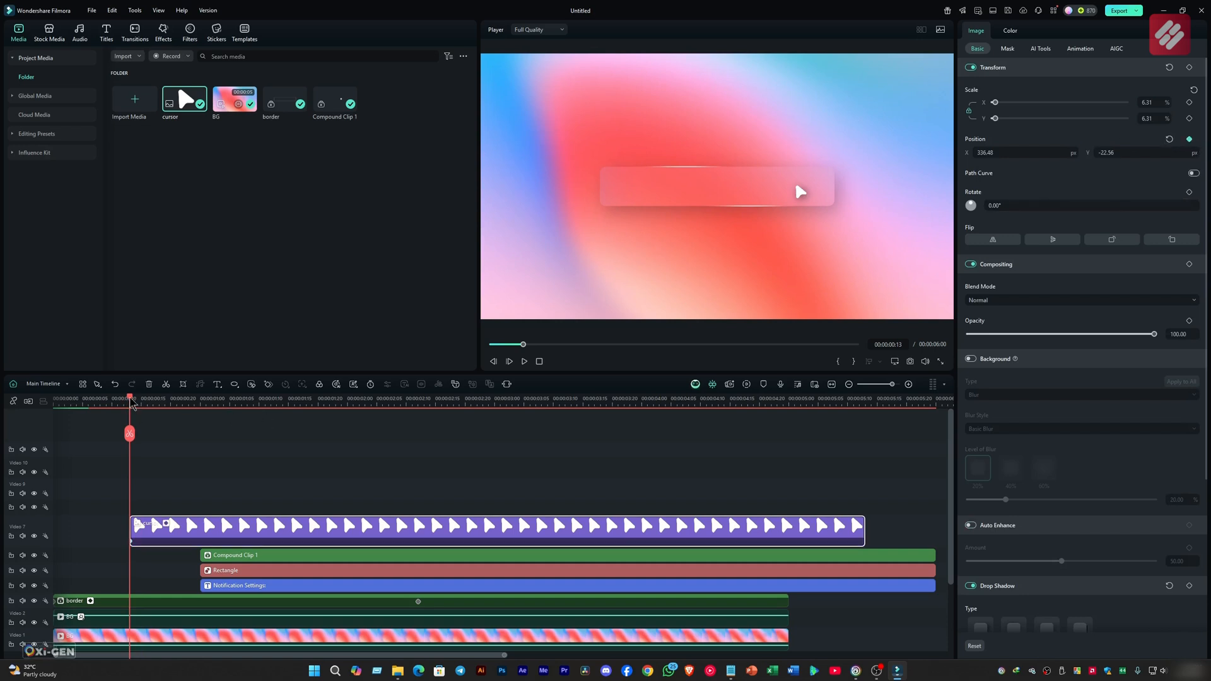
{"action": "left_click_drag", "start_coordinate": [130, 402], "coordinate": [188, 409]}
{"action": "left_click", "coordinate": [1190, 139]}
{"action": "left_click_drag", "start_coordinate": [192, 404], "coordinate": [261, 405]}
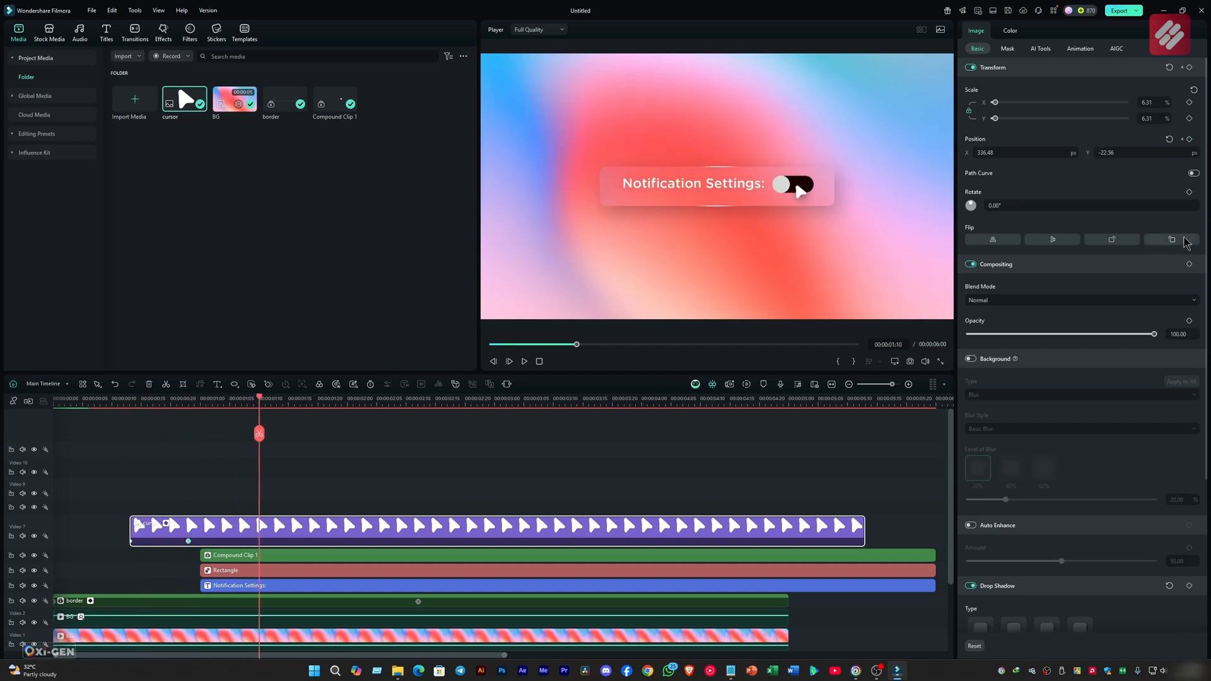
{"action": "left_click_drag", "start_coordinate": [188, 542], "coordinate": [194, 541]}
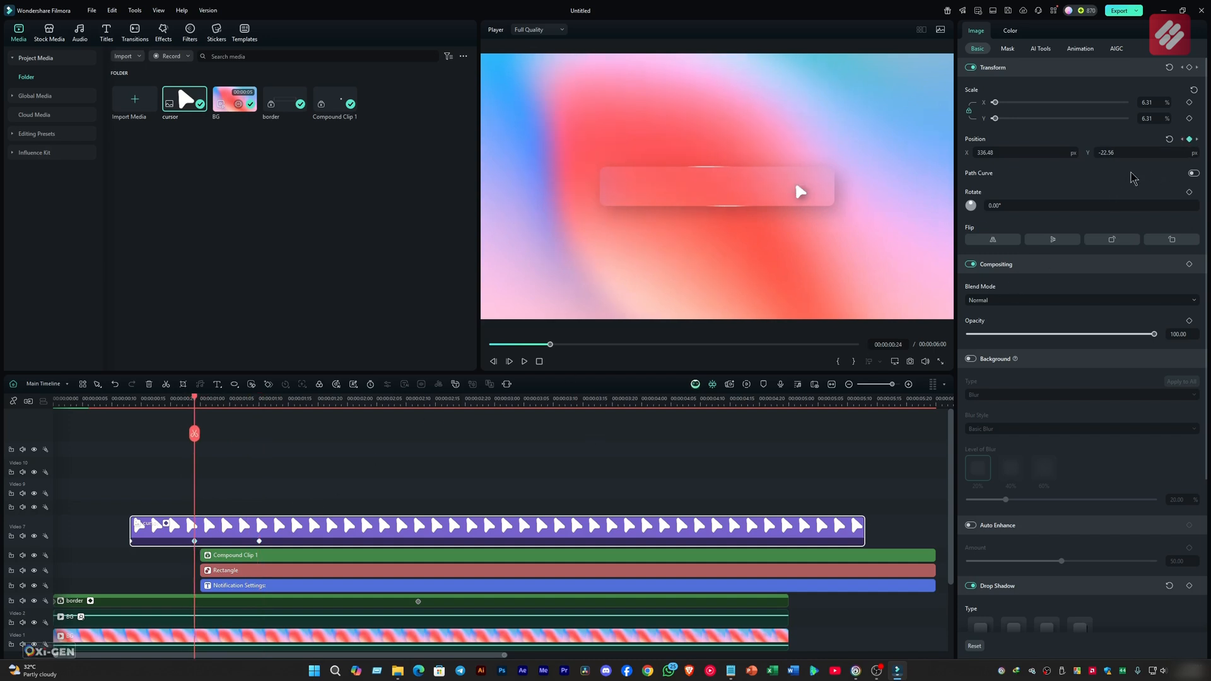
Enable Path Curve for the cursor and, at its first keyframe, move it off the frame's lower-right corner to about X 1014.24, Y -574.08.
{"action": "left_click", "coordinate": [1193, 174]}
{"action": "left_click", "coordinate": [131, 543]}
{"action": "left_click_drag", "start_coordinate": [800, 192], "coordinate": [970, 337]}
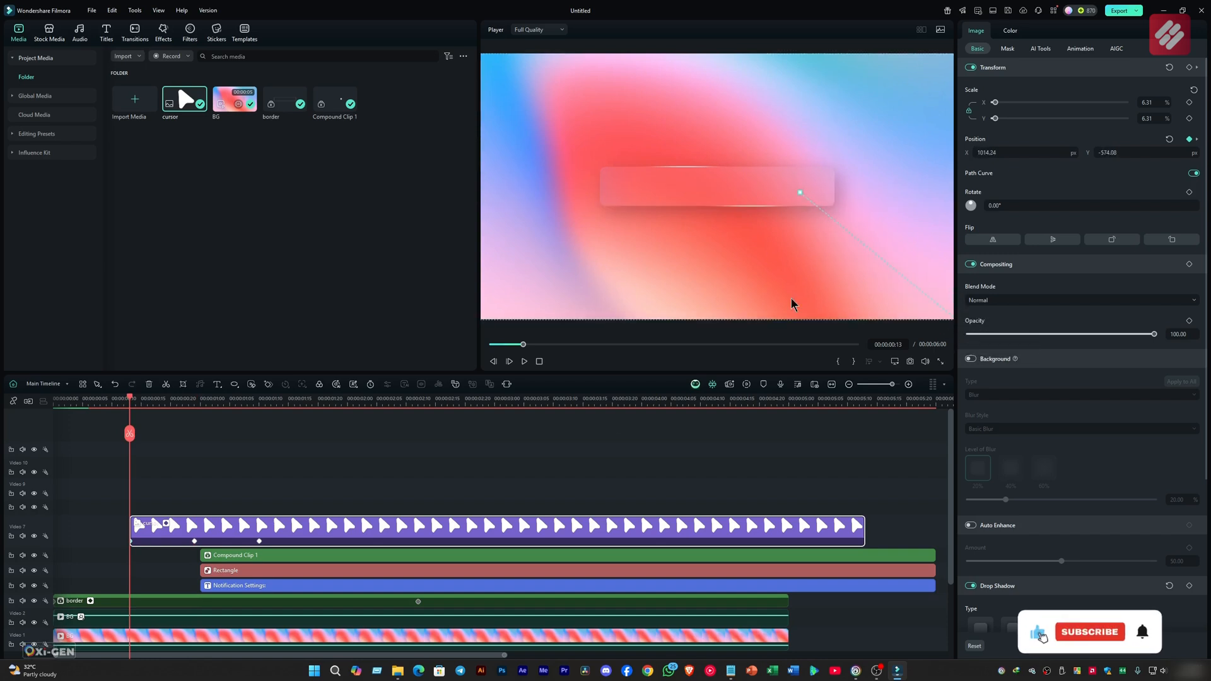
At the middle keyframe at 00:00:00:24, move the cursor to about X 611.04, Y -264.48.
{"action": "left_click", "coordinate": [195, 543]}
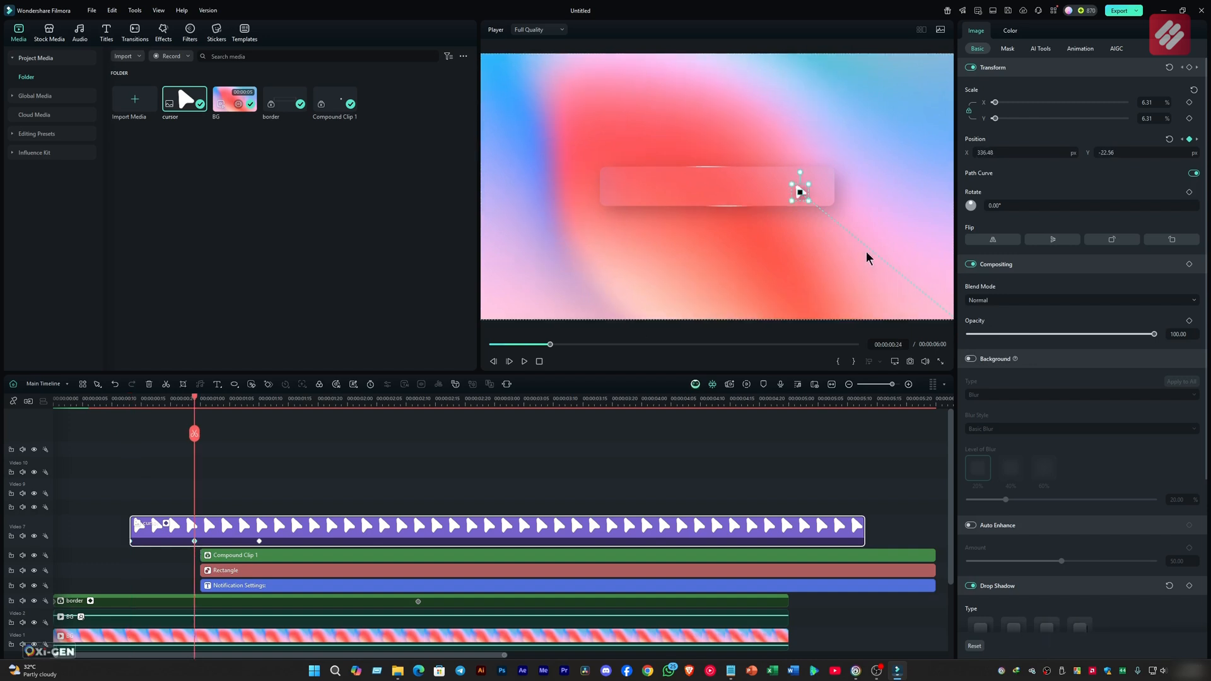
{"action": "left_click_drag", "start_coordinate": [799, 191], "coordinate": [867, 251]}
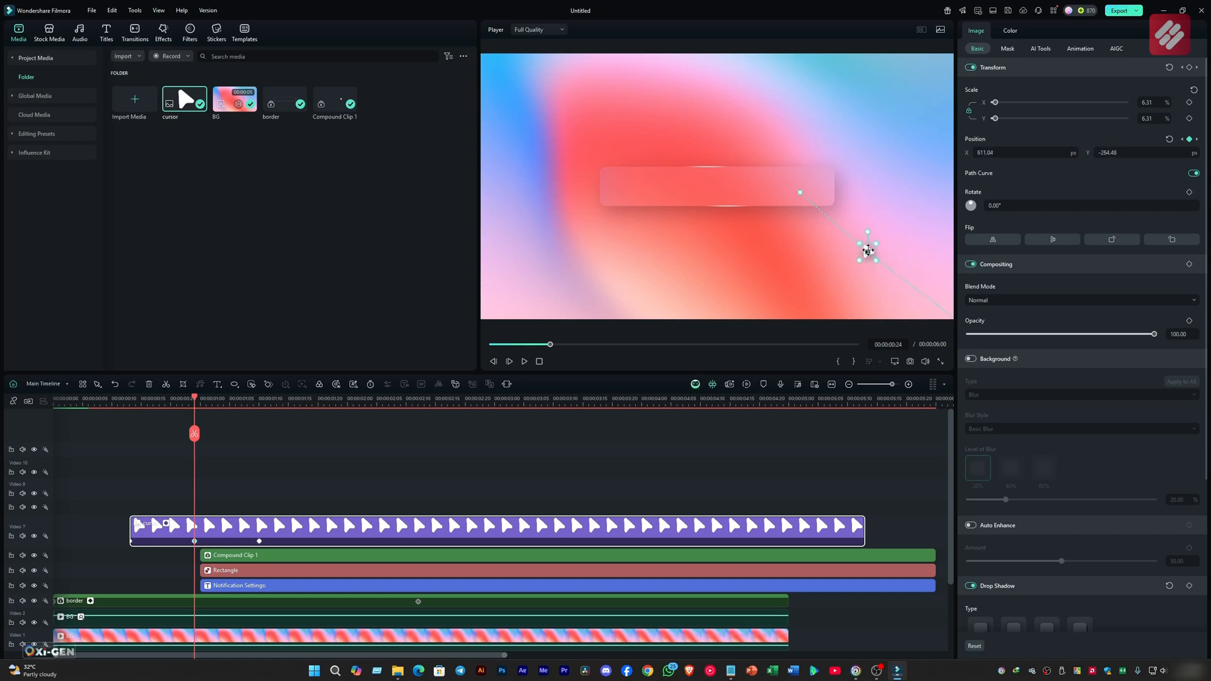
{"action": "left_click", "coordinate": [260, 542]}
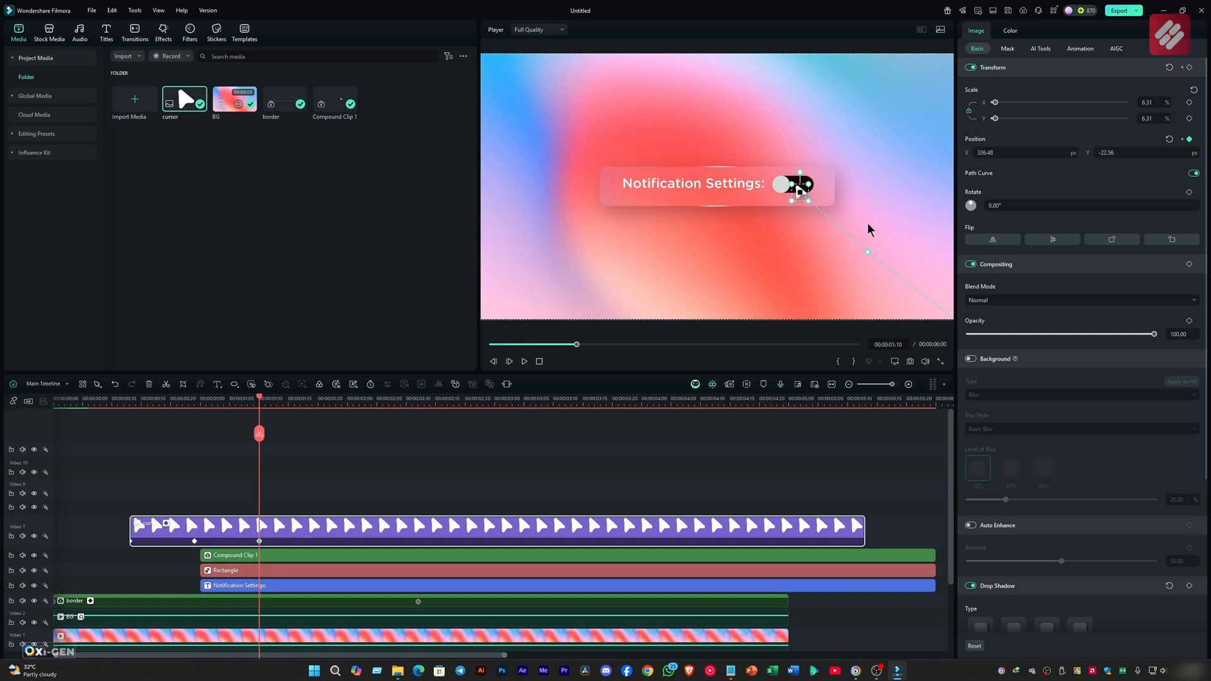
Set the cursor's keyframe at 00:00:00:24 to Continuous Curve and pull both path handles to bend its approach into an S-shape.
{"action": "left_click", "coordinate": [193, 541]}
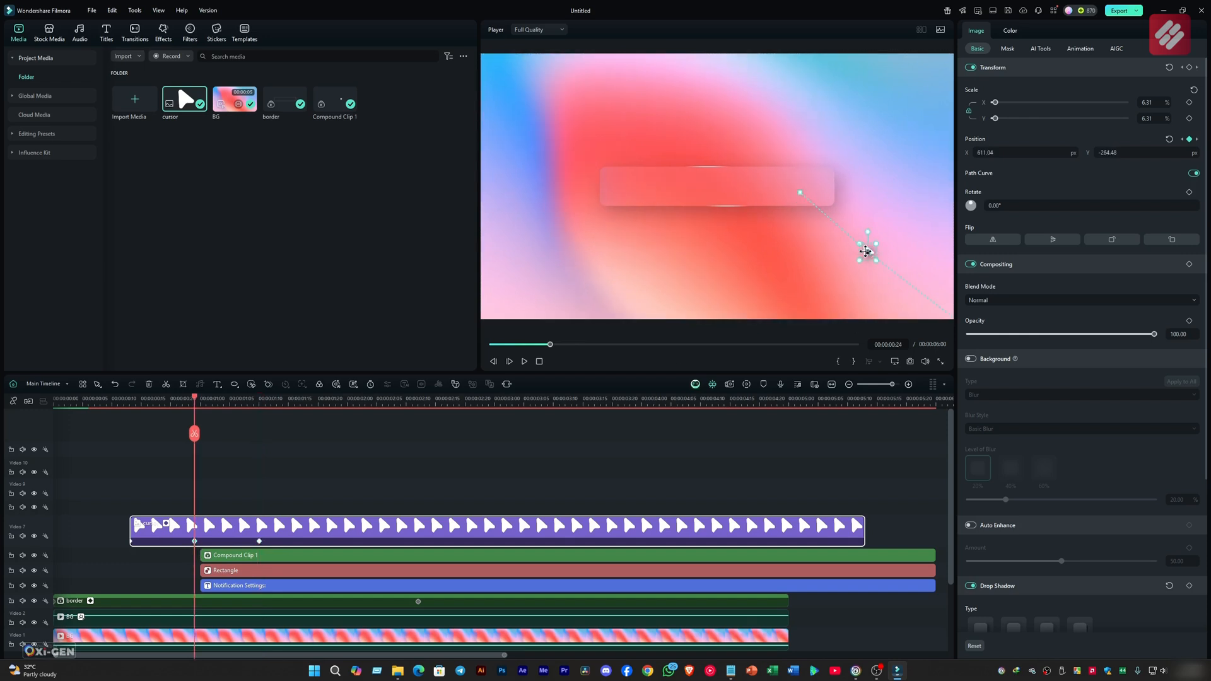
{"action": "right_click", "coordinate": [868, 251]}
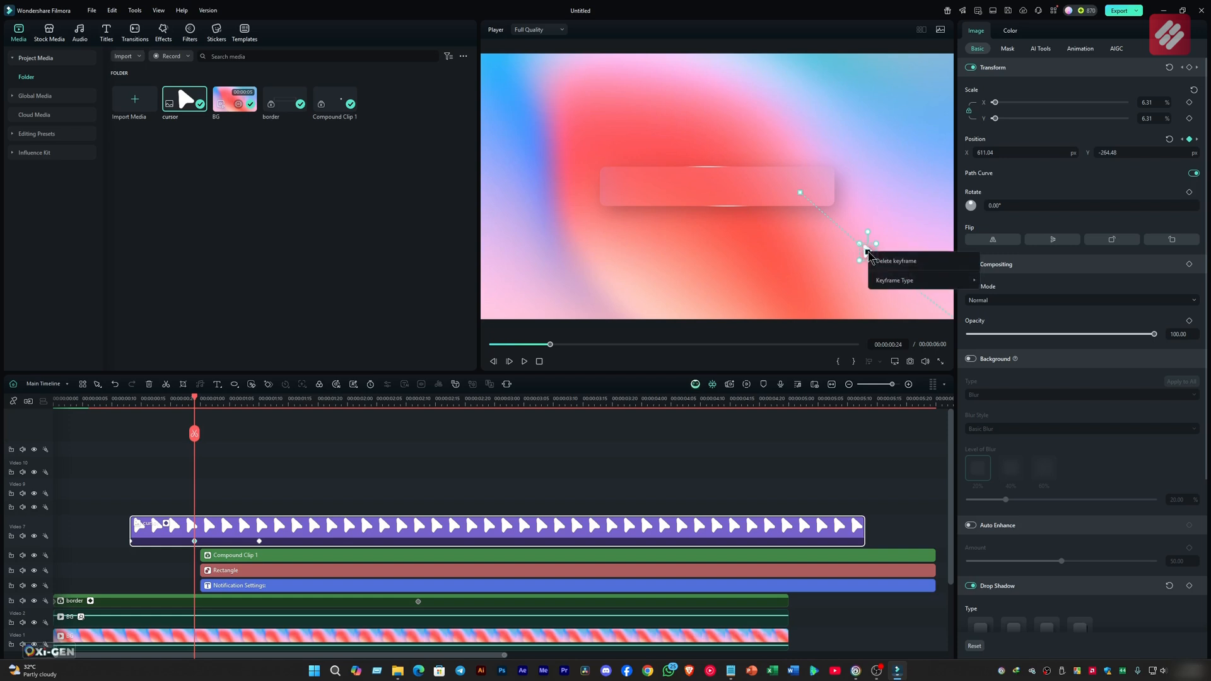
{"action": "mouse_move", "coordinate": [907, 282]}
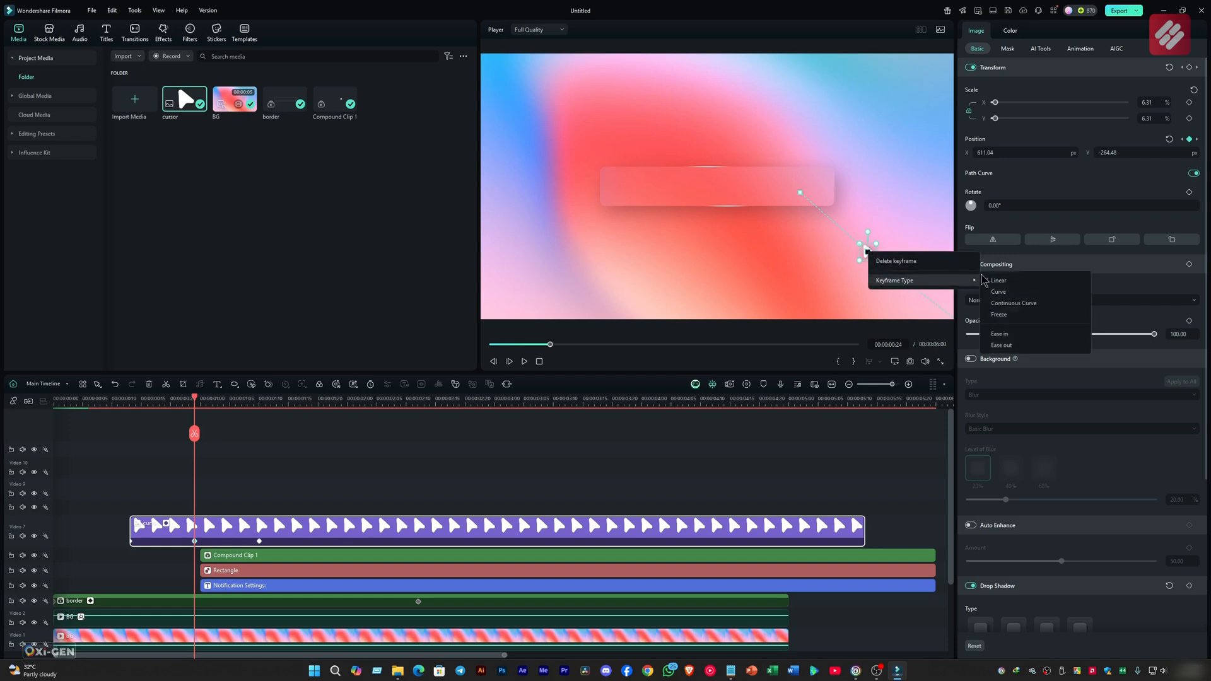
{"action": "left_click", "coordinate": [1014, 300]}
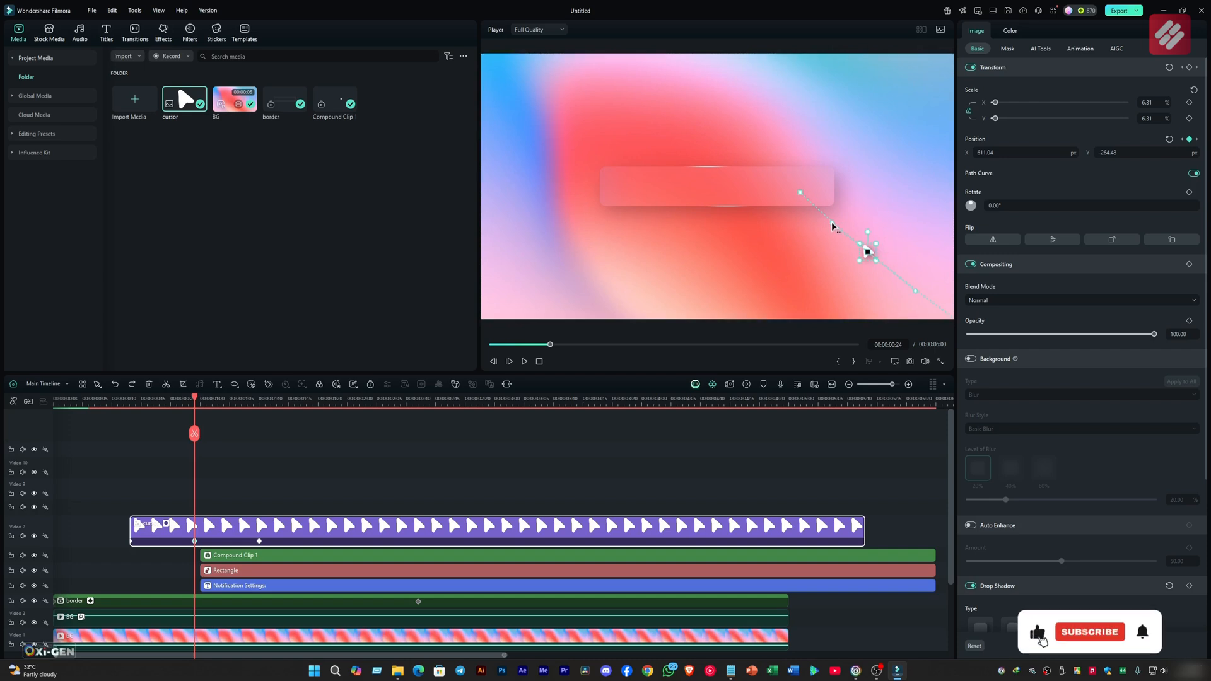
{"action": "left_click_drag", "start_coordinate": [831, 221], "coordinate": [795, 242]}
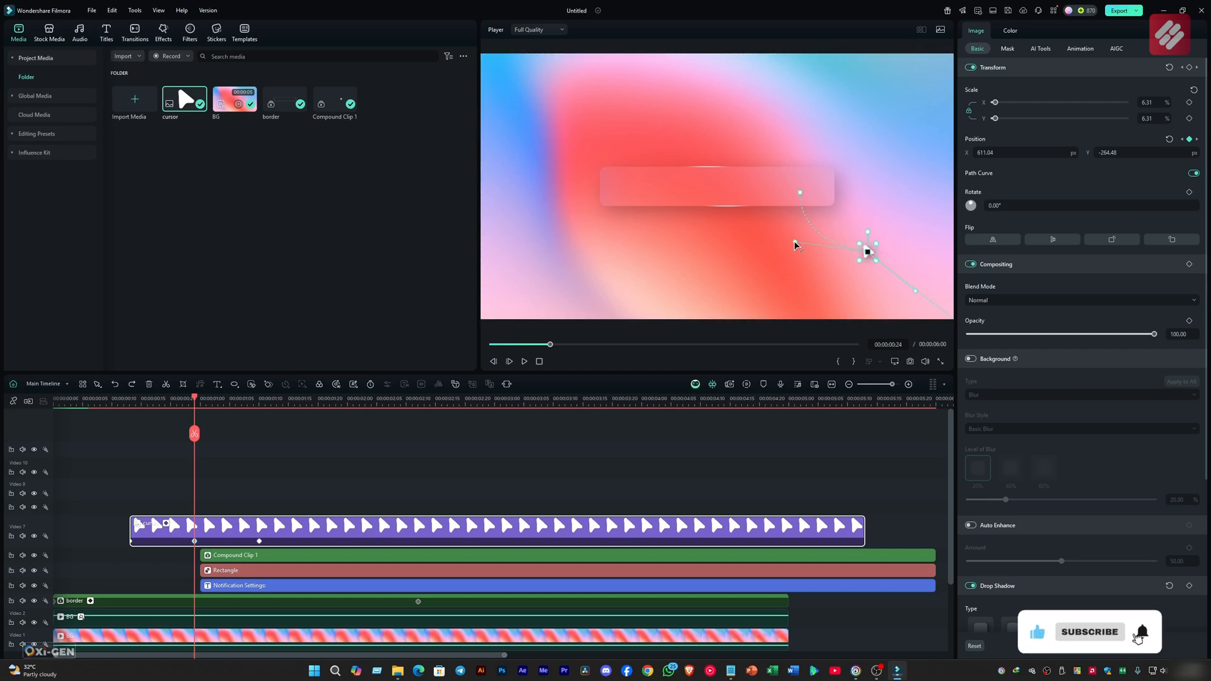
{"action": "left_click_drag", "start_coordinate": [936, 281], "coordinate": [944, 271]}
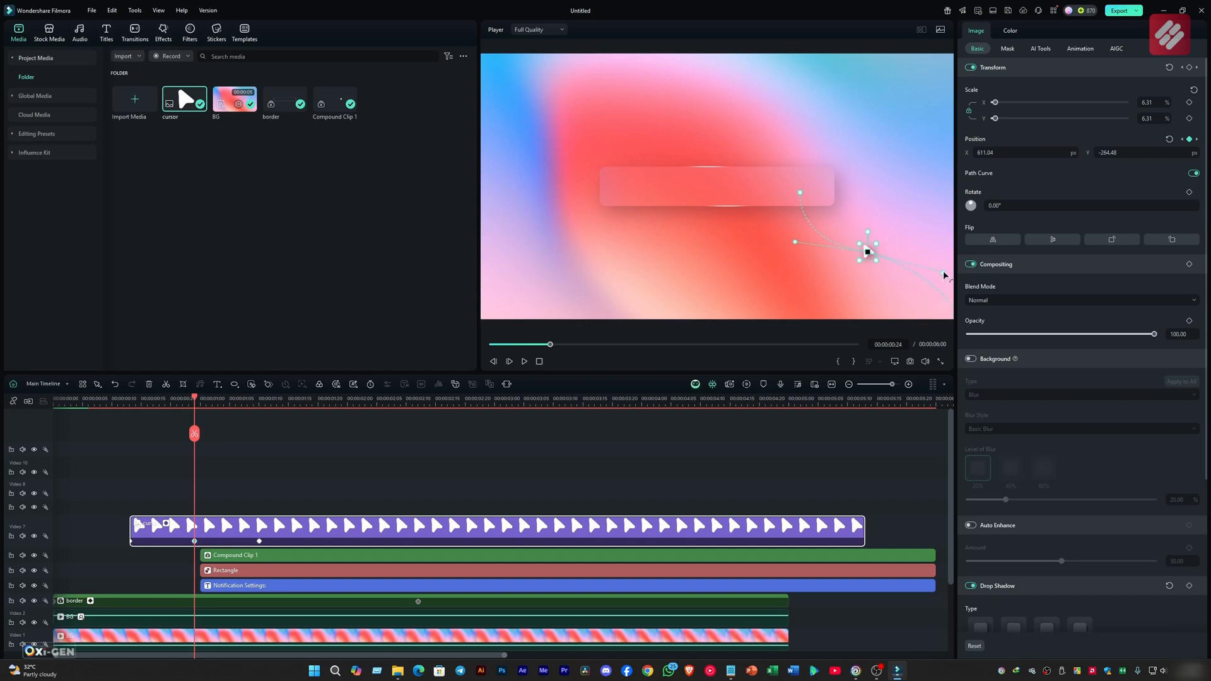
Add scale keyframes to the cursor clip at 00:00:02:00, 00:00:02:04 and 00:00:02:08.
{"action": "left_click", "coordinate": [183, 402]}
{"action": "left_click_drag", "start_coordinate": [183, 402], "coordinate": [342, 413]}
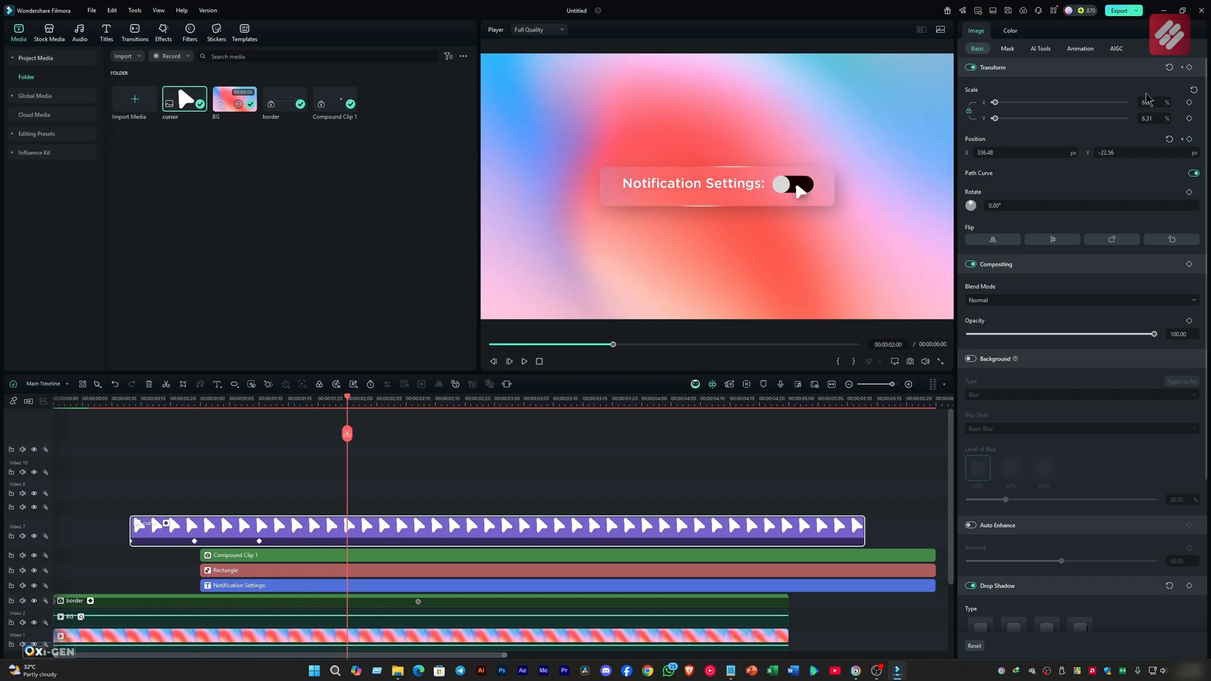
{"action": "left_click", "coordinate": [1188, 104]}
{"action": "left_click_drag", "start_coordinate": [348, 399], "coordinate": [395, 399]}
{"action": "left_click", "coordinate": [1189, 103]}
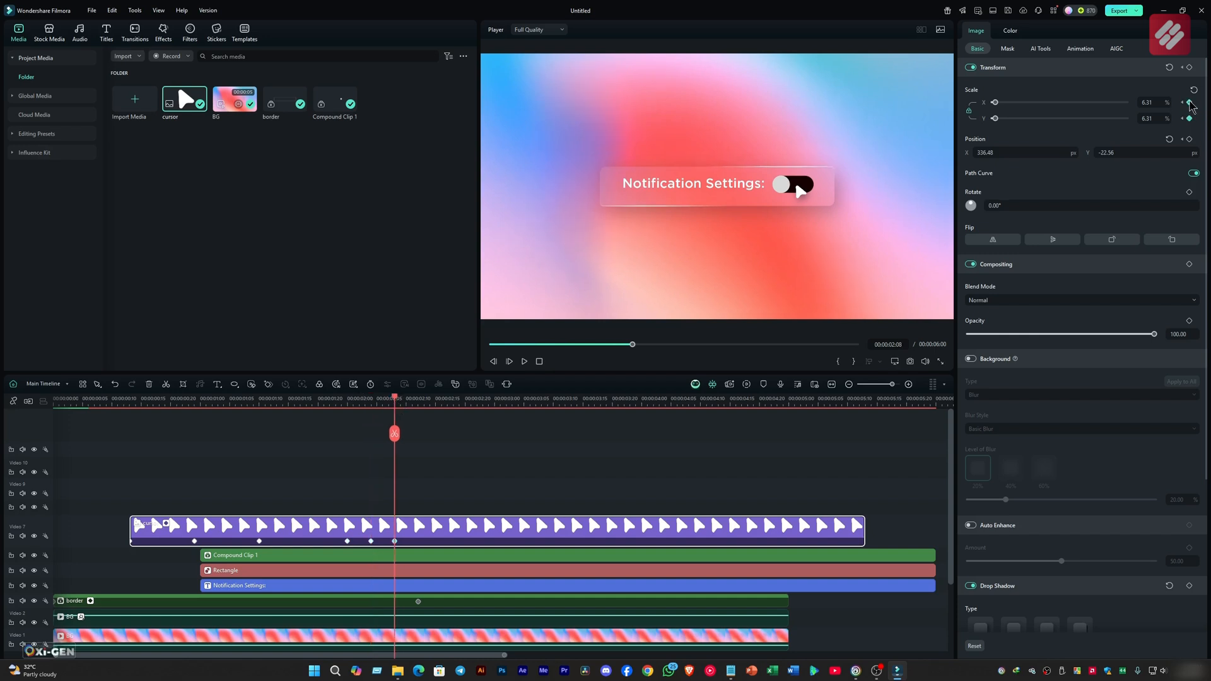
Set the cursor's scale to 4.5% at its 00:00:02:04 keyframe and play back the click animation.
{"action": "left_click", "coordinate": [371, 542]}
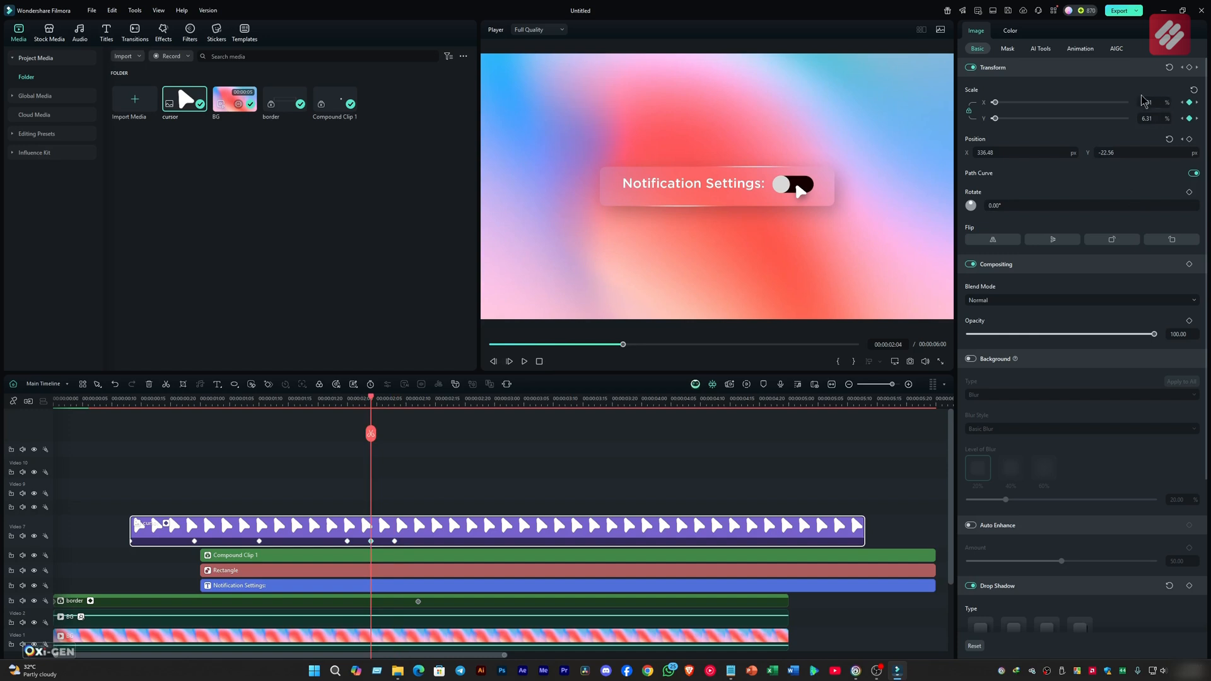
{"action": "left_click", "coordinate": [1161, 102]}
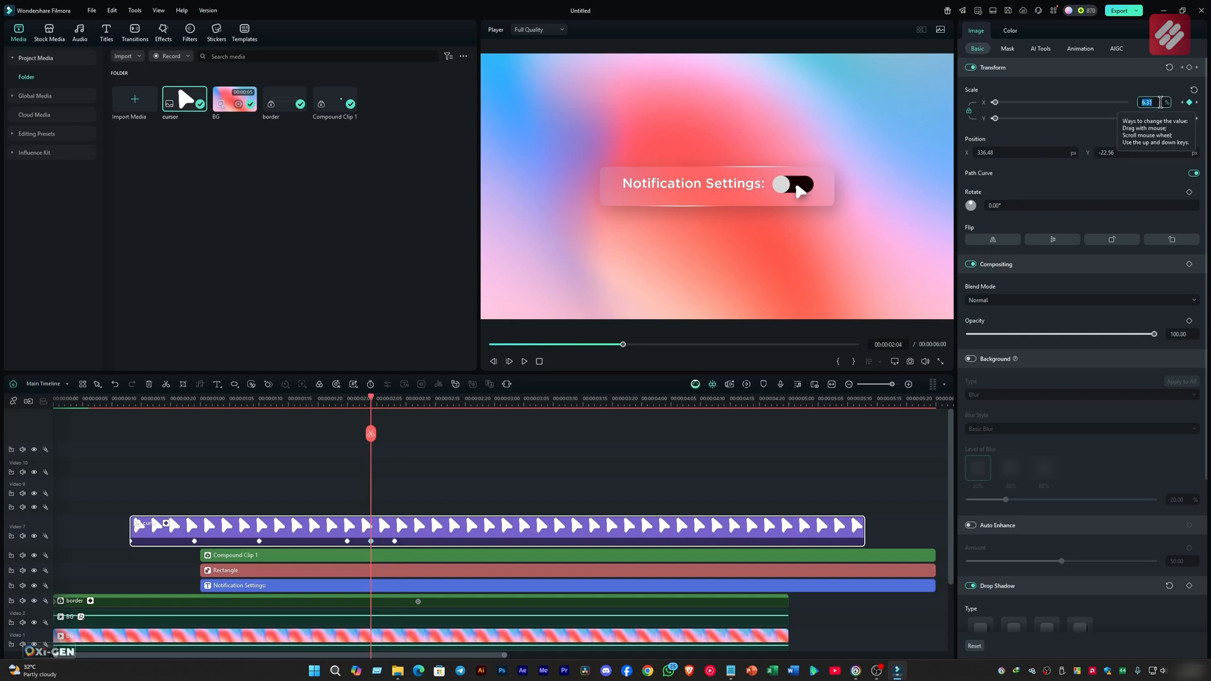
{"action": "type", "text": "4"}
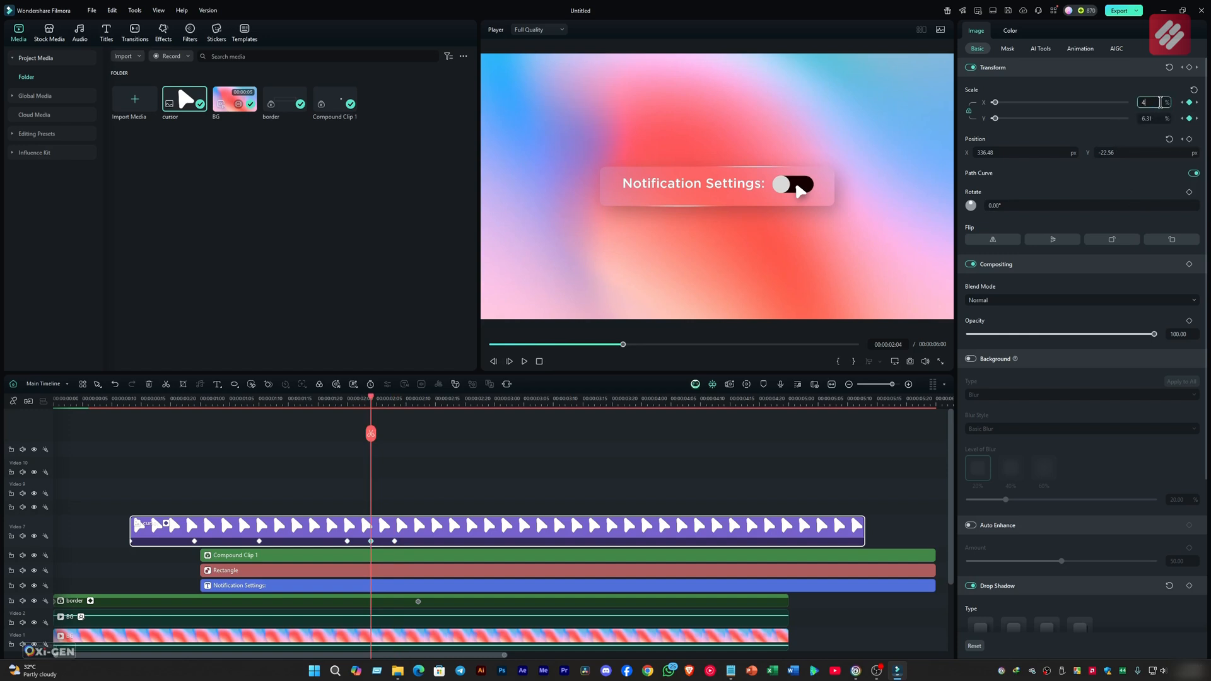
{"action": "type", "text": ".5"}
{"action": "key", "text": "Return"}
{"action": "left_click", "coordinate": [348, 400]}
{"action": "key", "text": "space"}
{"action": "key", "text": "space"}
{"action": "left_click", "coordinate": [348, 399]}
{"action": "key", "text": "space"}
Add position keyframes to the cursor clip at 00:00:02:16 and 00:00:03:02.
{"action": "left_click", "coordinate": [408, 401]}
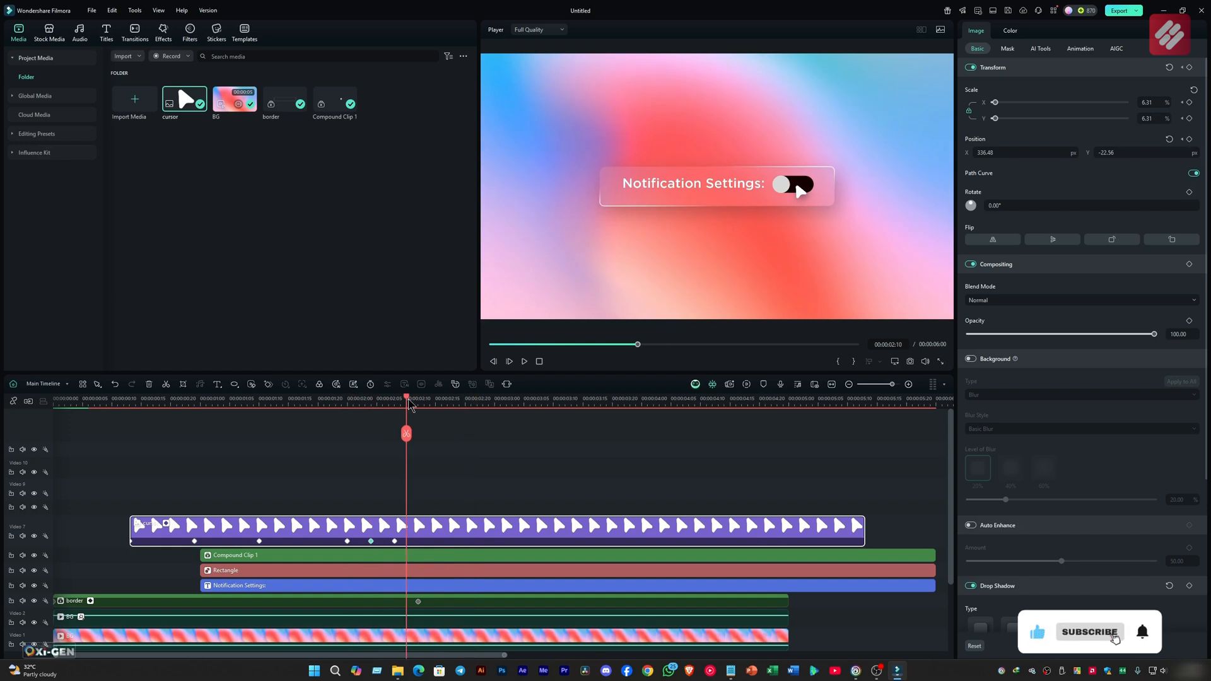
{"action": "key", "text": "space"}
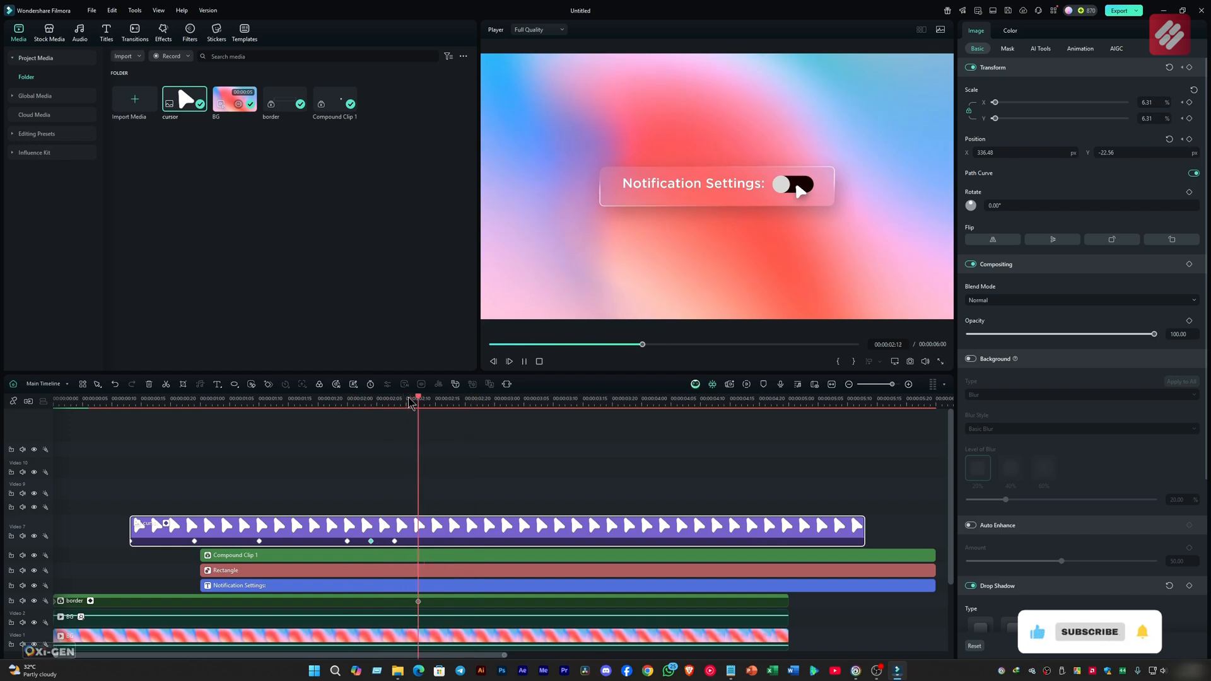
{"action": "key", "text": "space"}
{"action": "left_click", "coordinate": [1190, 140]}
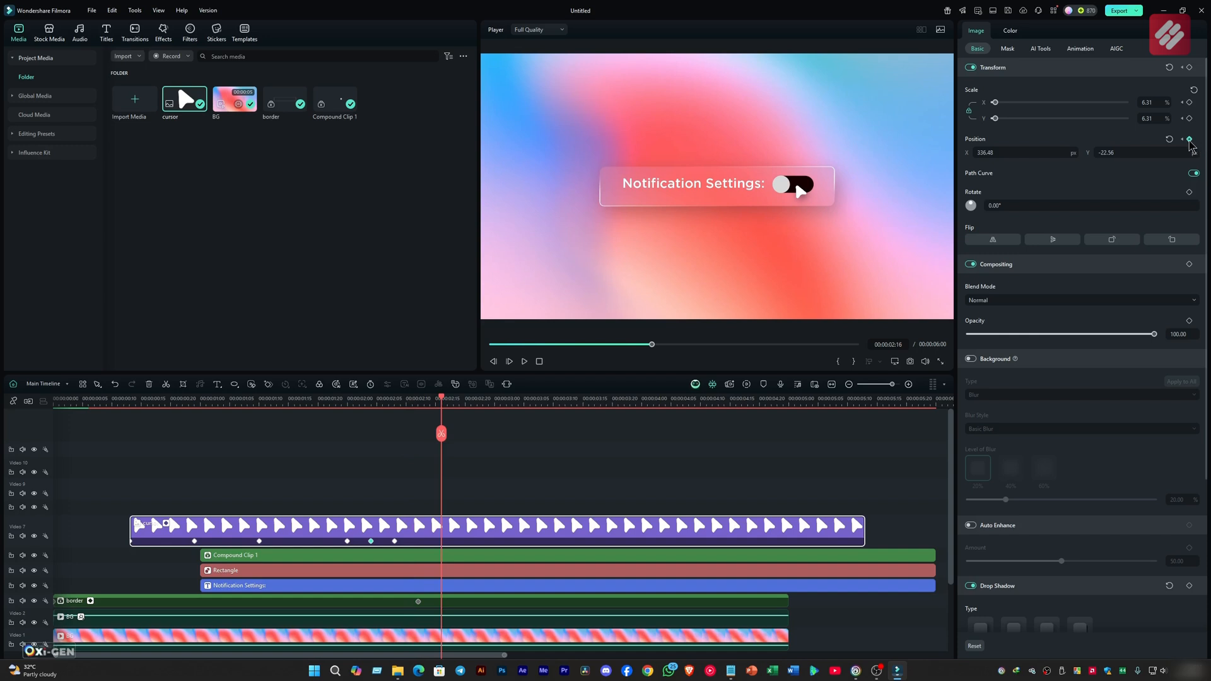
{"action": "left_click_drag", "start_coordinate": [443, 404], "coordinate": [511, 407]}
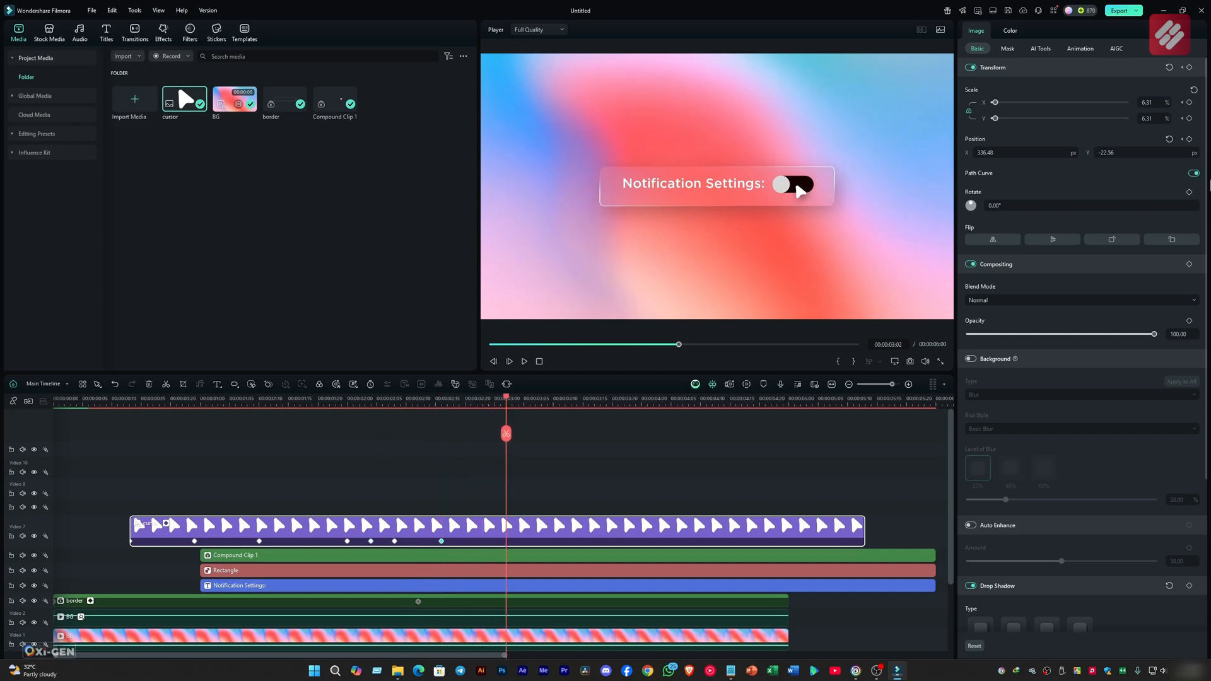
{"action": "left_click", "coordinate": [1190, 140]}
At 00:00:03:02, give the cursor's keyframe a curved path and move it off the frame's lower-right corner to about X 925.92, Y -574.08.
{"action": "left_click_drag", "start_coordinate": [800, 191], "coordinate": [904, 292]}
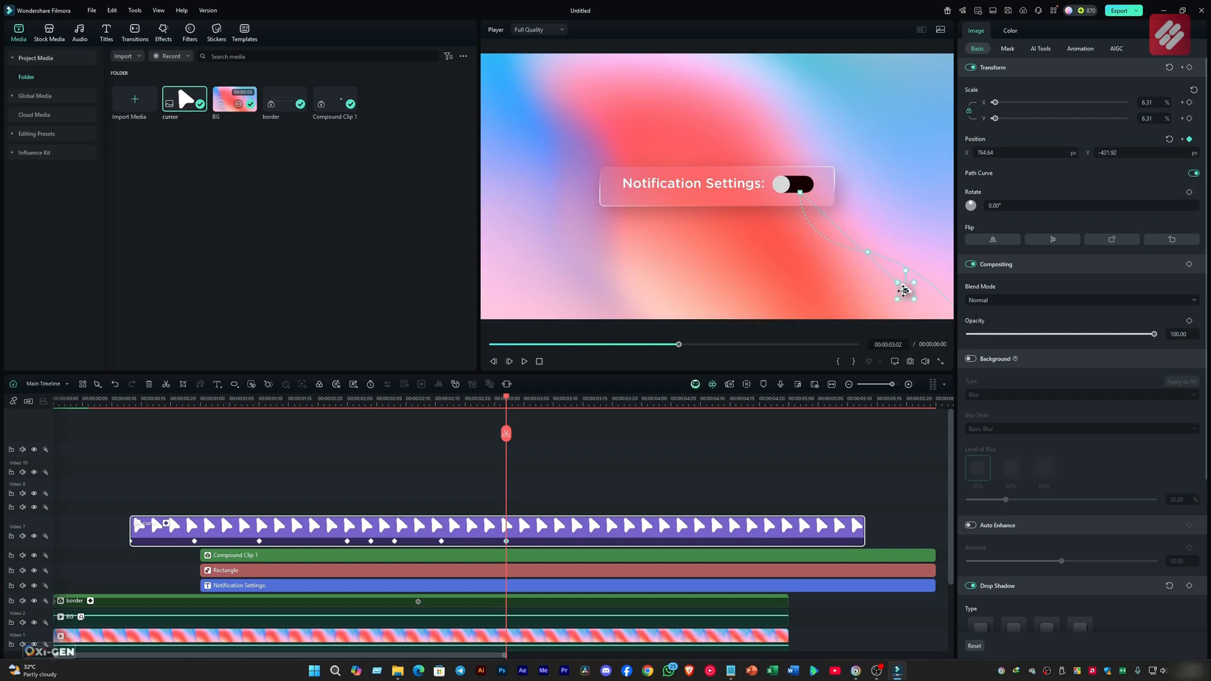
{"action": "right_click", "coordinate": [905, 290]}
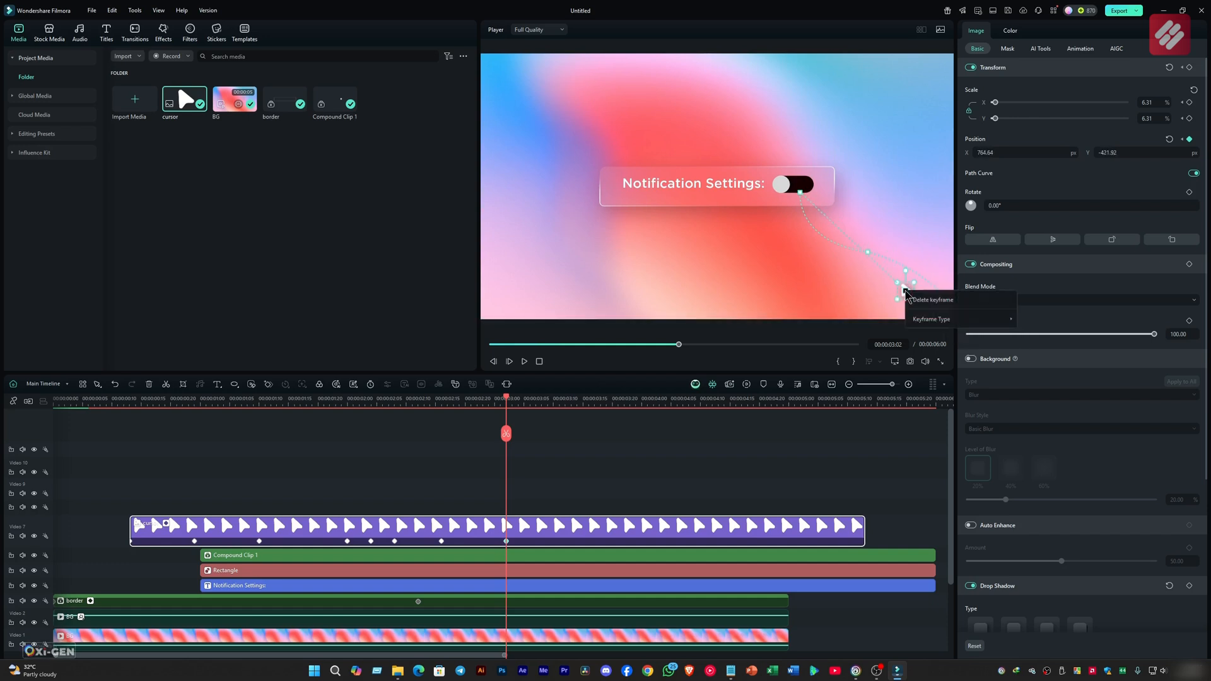
{"action": "mouse_move", "coordinate": [952, 319]}
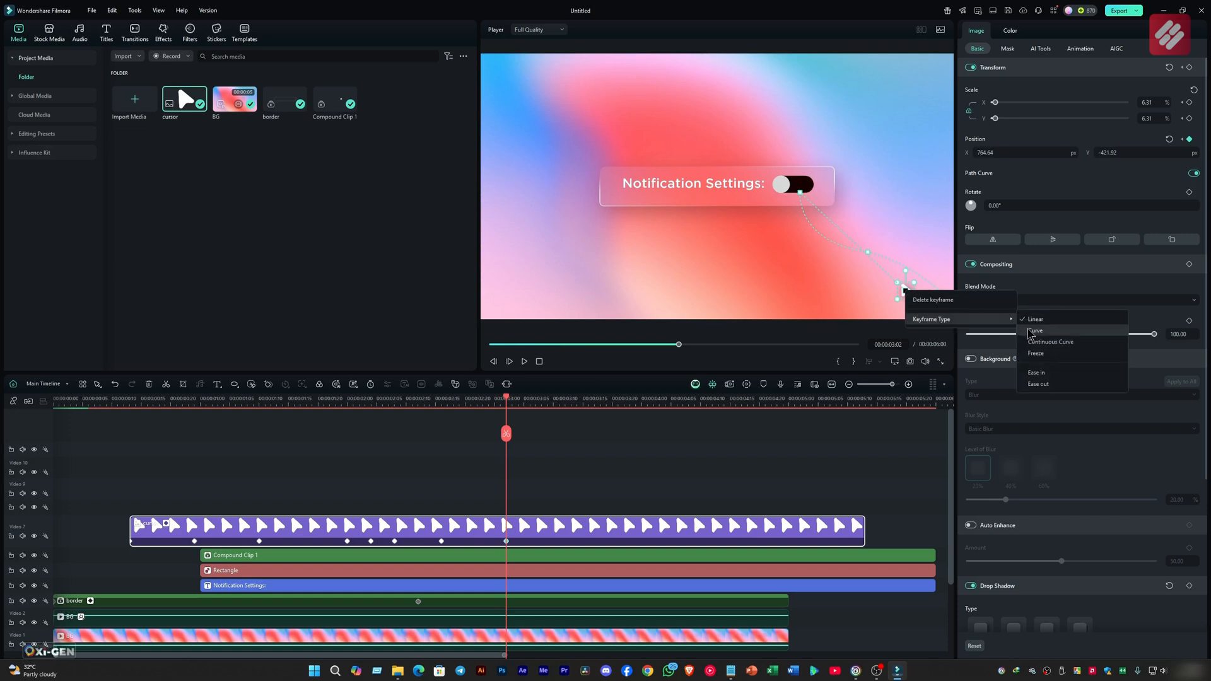
{"action": "left_click", "coordinate": [1035, 319]}
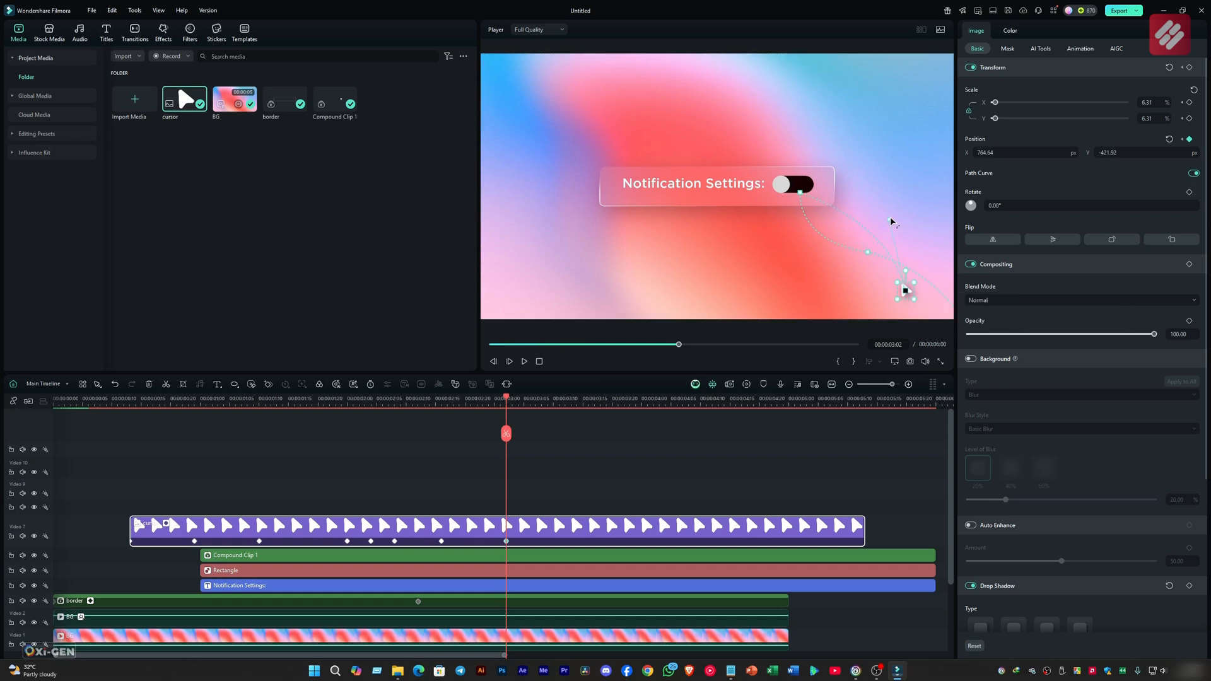
{"action": "left_click_drag", "start_coordinate": [797, 268], "coordinate": [769, 281]}
{"action": "left_click_drag", "start_coordinate": [906, 290], "coordinate": [951, 328]}
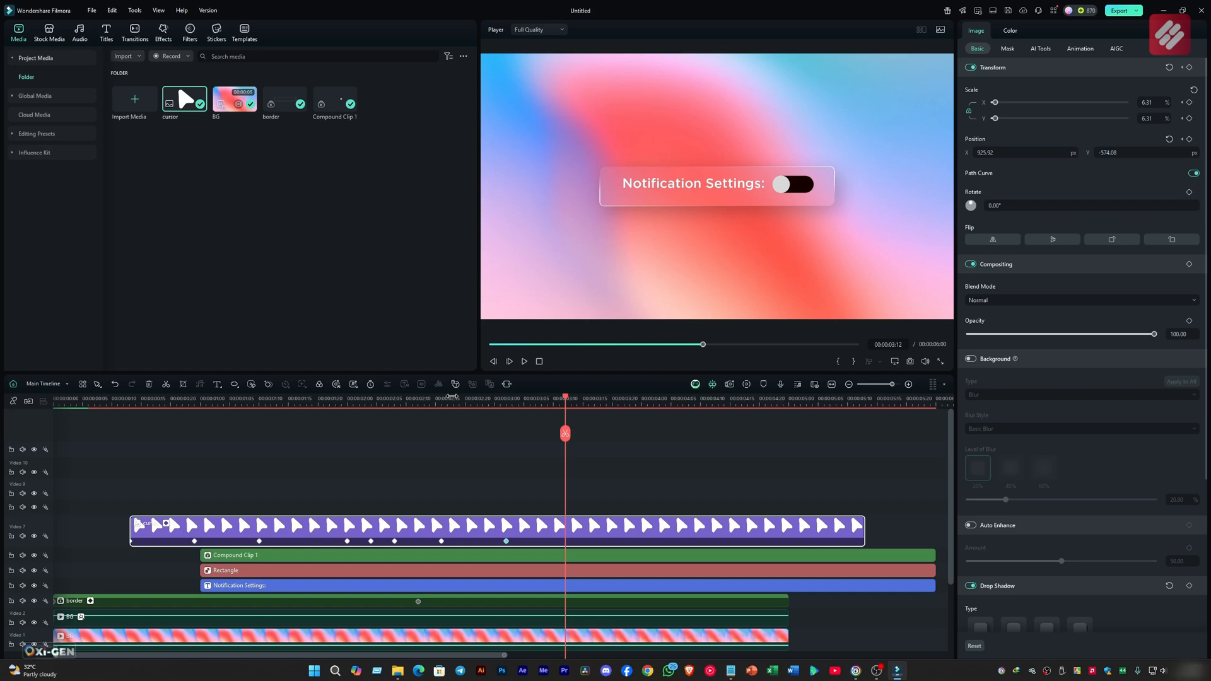
Add a position keyframe at 00:00:02:01 to Compound Clip 1, the toggle's knob.
{"action": "left_click", "coordinate": [343, 399]}
{"action": "left_click", "coordinate": [347, 401]}
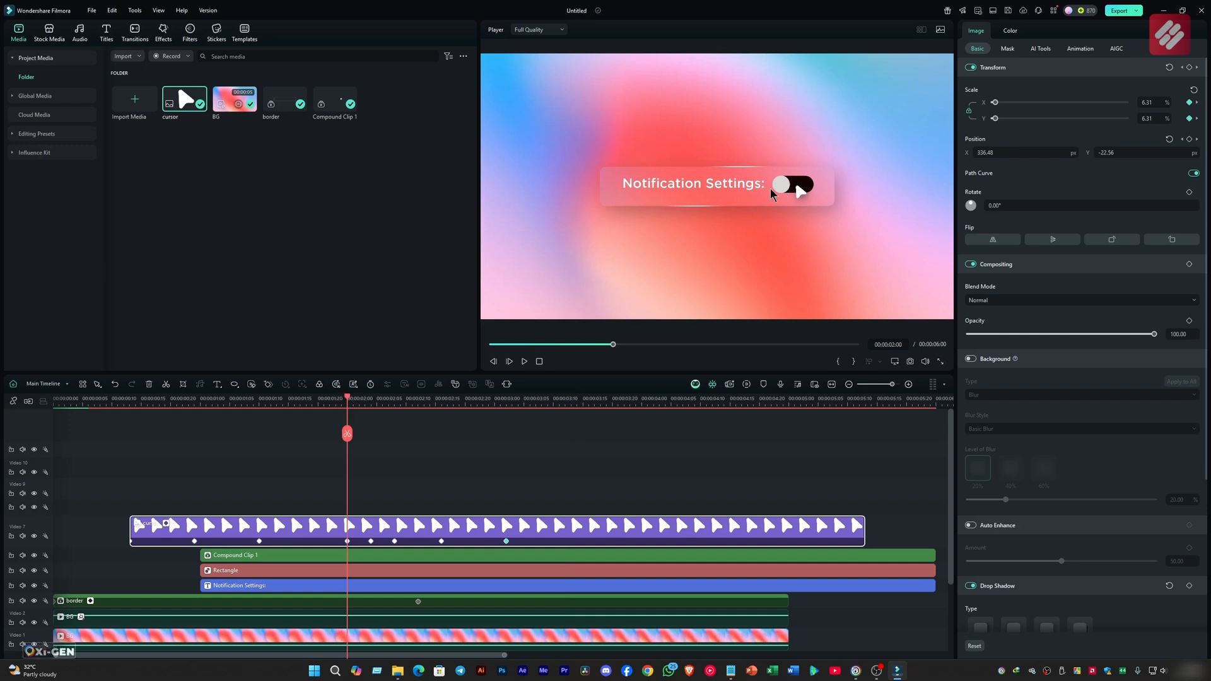
{"action": "left_click", "coordinate": [929, 238]}
{"action": "key", "text": "Right"}
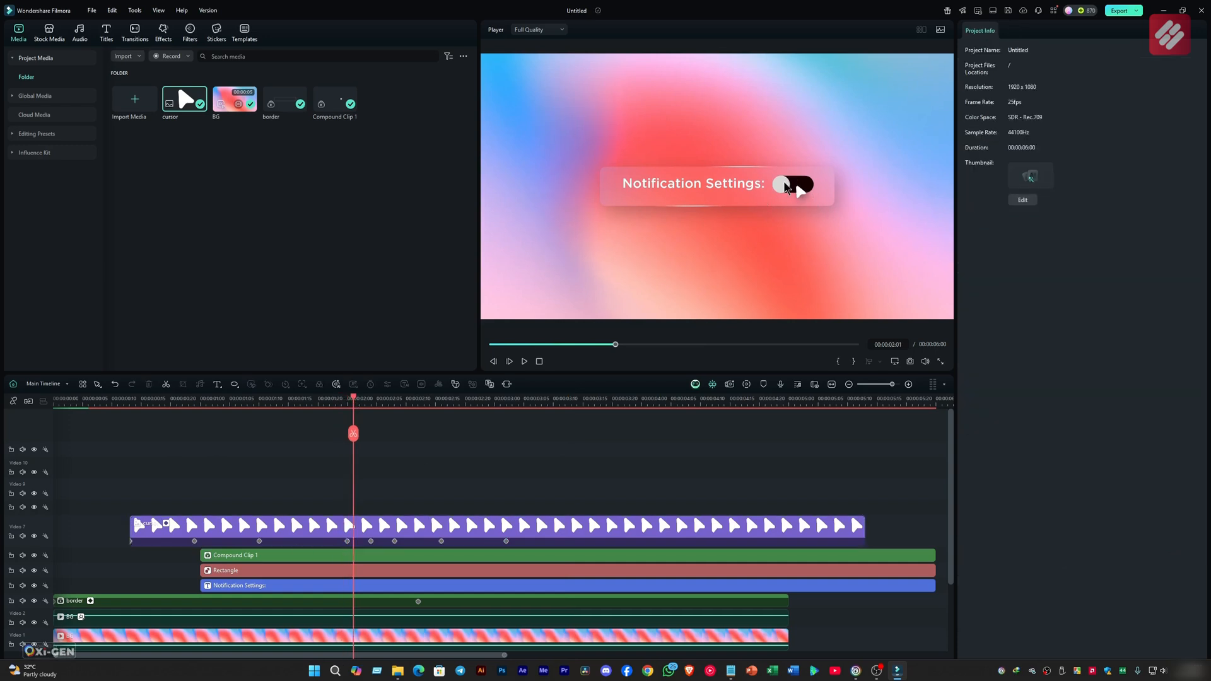
{"action": "left_click", "coordinate": [343, 555]}
{"action": "mouse_move", "coordinate": [354, 399]}
{"action": "left_mouse_down"}
{"action": "mouse_move", "coordinate": [342, 399]}
{"action": "mouse_move", "coordinate": [355, 399]}
{"action": "left_mouse_up"}
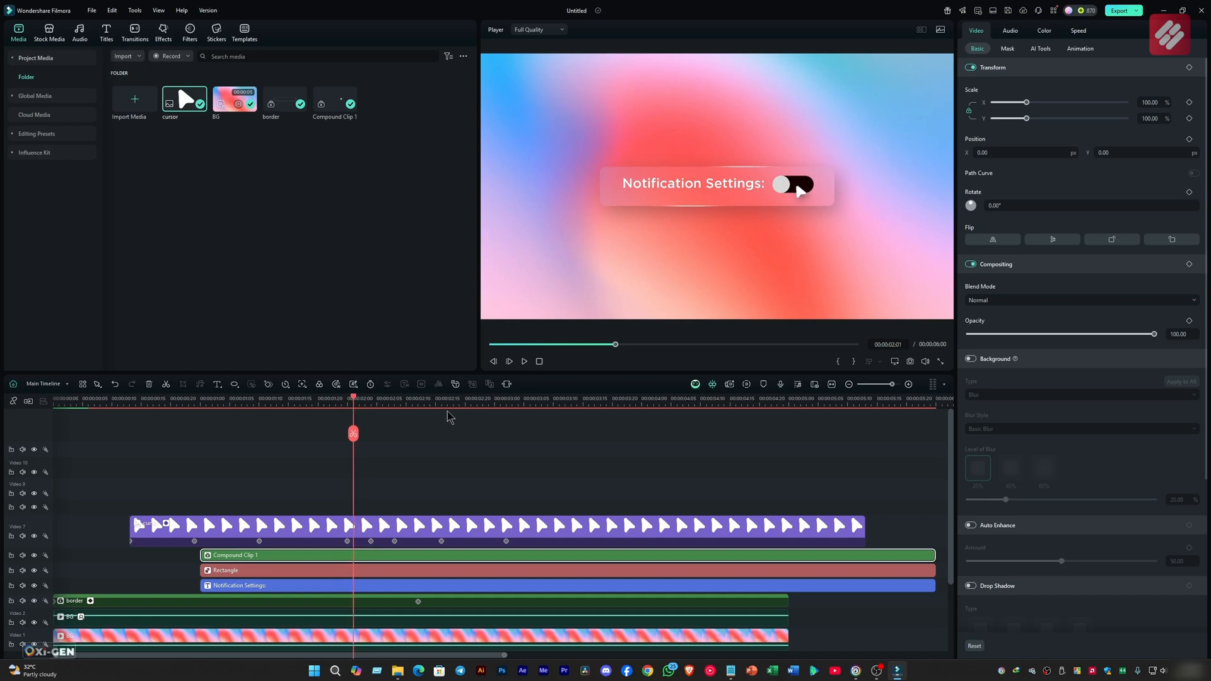
{"action": "left_click", "coordinate": [1189, 140]}
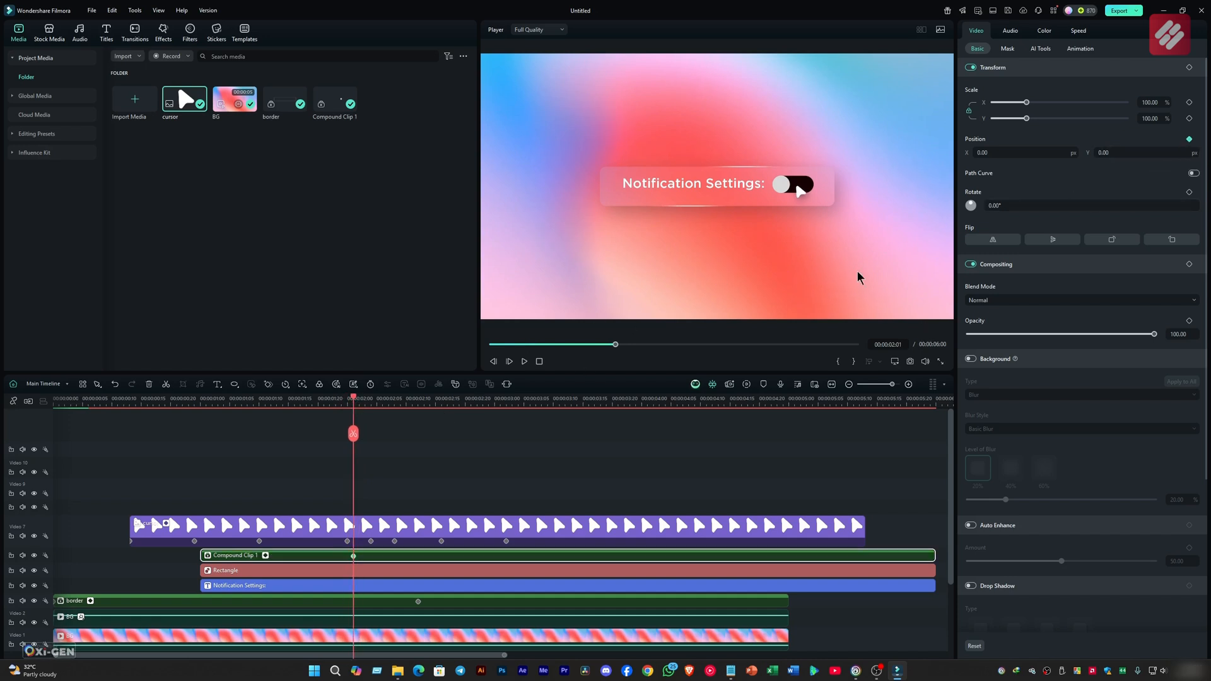
At 00:00:02:10, slide the toggle's knob right to X 97.00 and play back its movement.
{"action": "left_click_drag", "start_coordinate": [356, 405], "coordinate": [409, 412]}
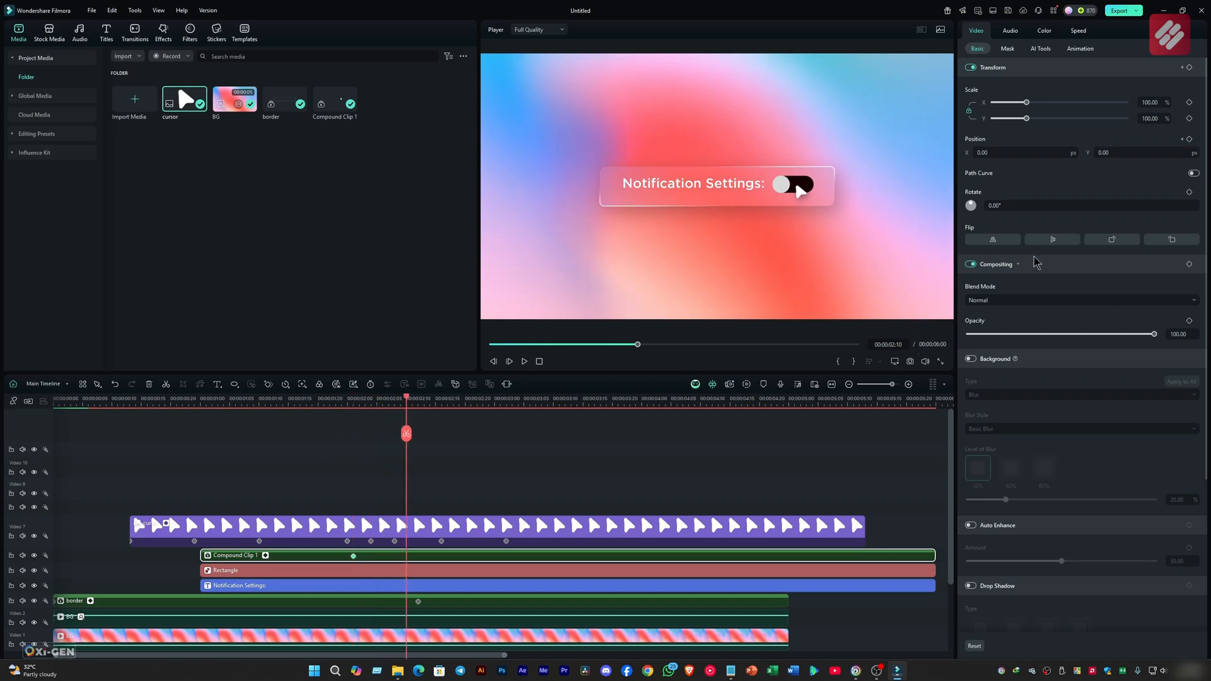
{"action": "left_click_drag", "start_coordinate": [993, 151], "coordinate": [1044, 151]}
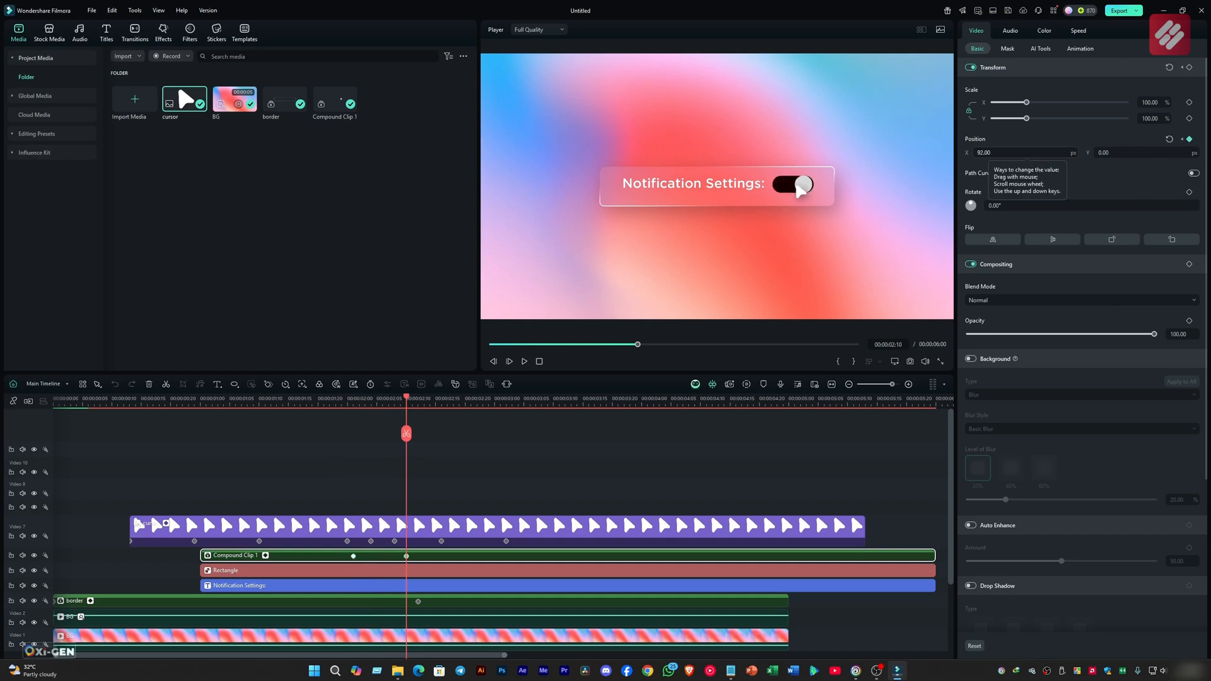
{"action": "left_click_drag", "start_coordinate": [407, 433], "coordinate": [352, 434]}
{"action": "key", "text": "space"}
{"action": "key", "text": "space"}
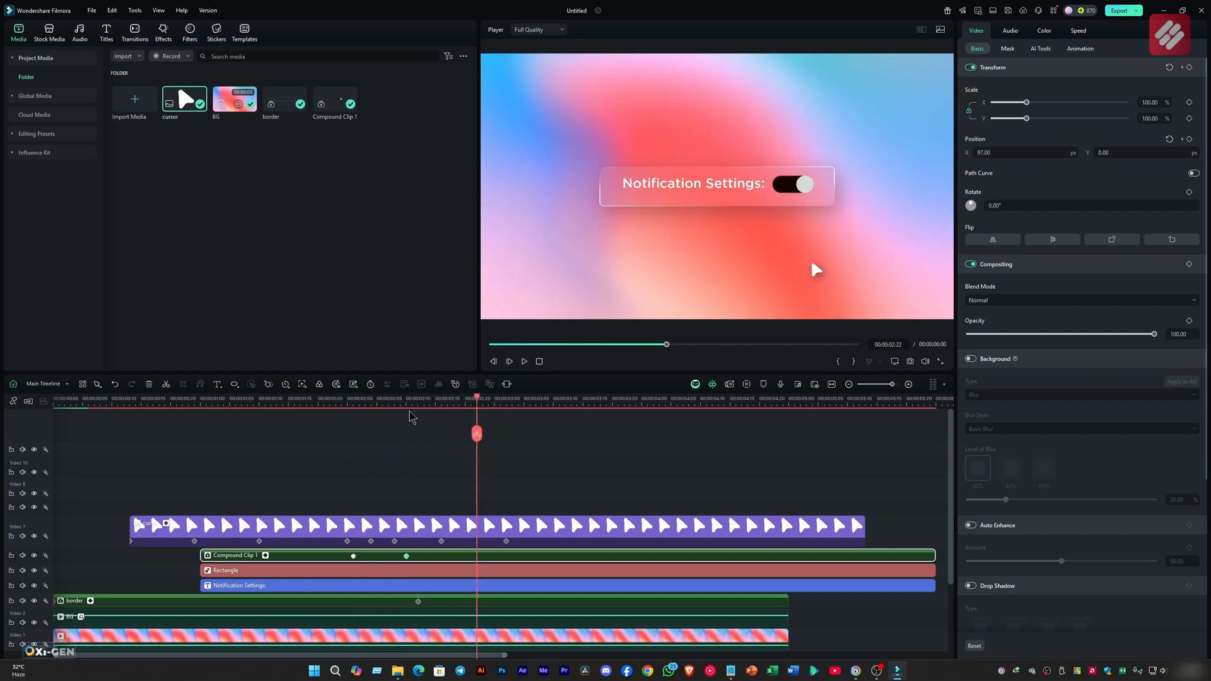
Ease the knob's movement between its two position keyframes in the clip's keyframe graph and preview the motion.
{"action": "left_click", "coordinate": [265, 556]}
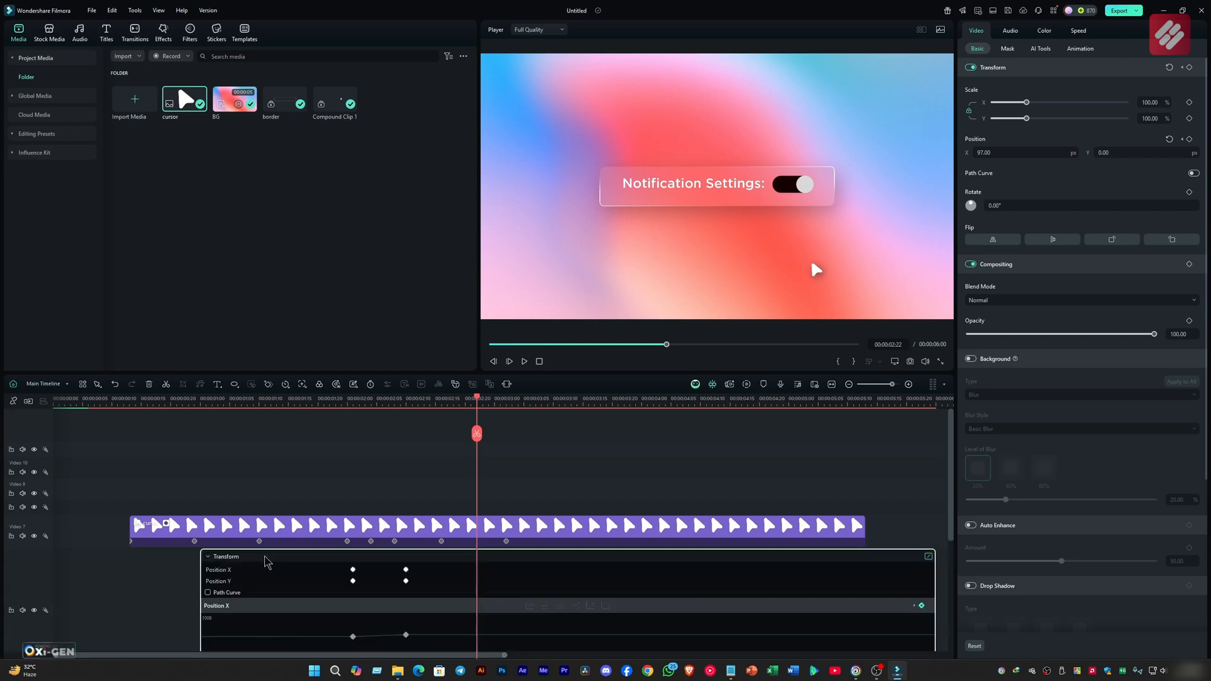
{"action": "scroll", "coordinate": [399, 557], "scroll_direction": "down", "scroll_amount": 2}
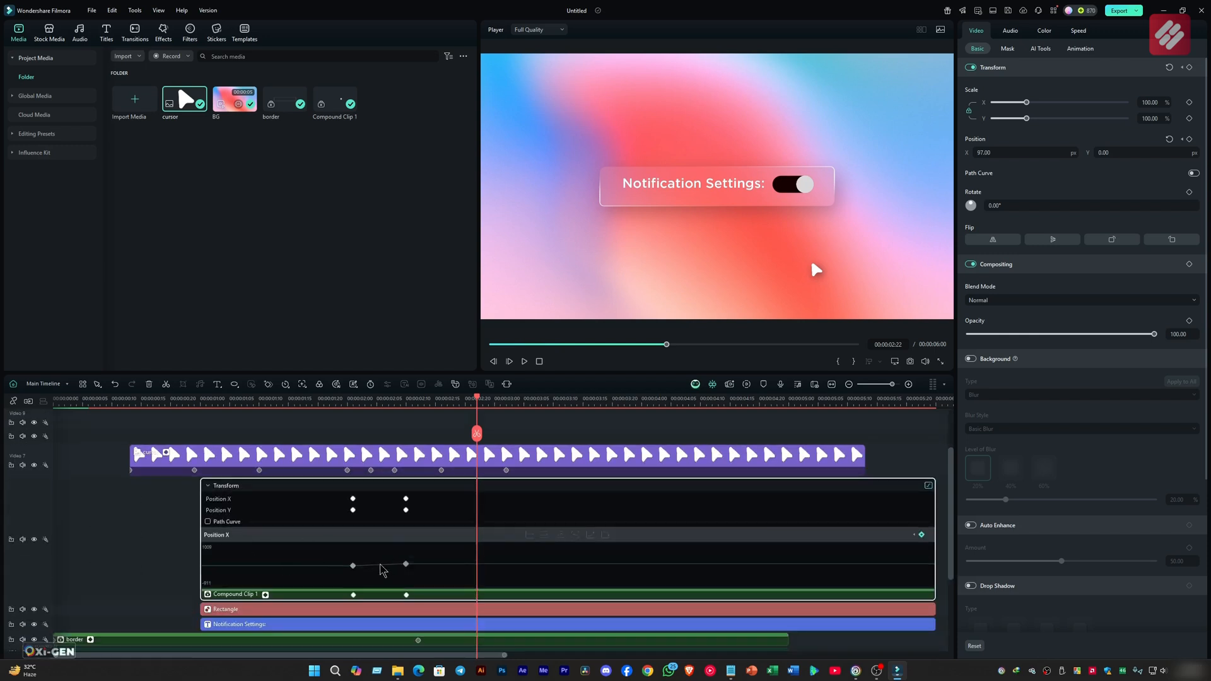
{"action": "left_click", "coordinate": [353, 504]}
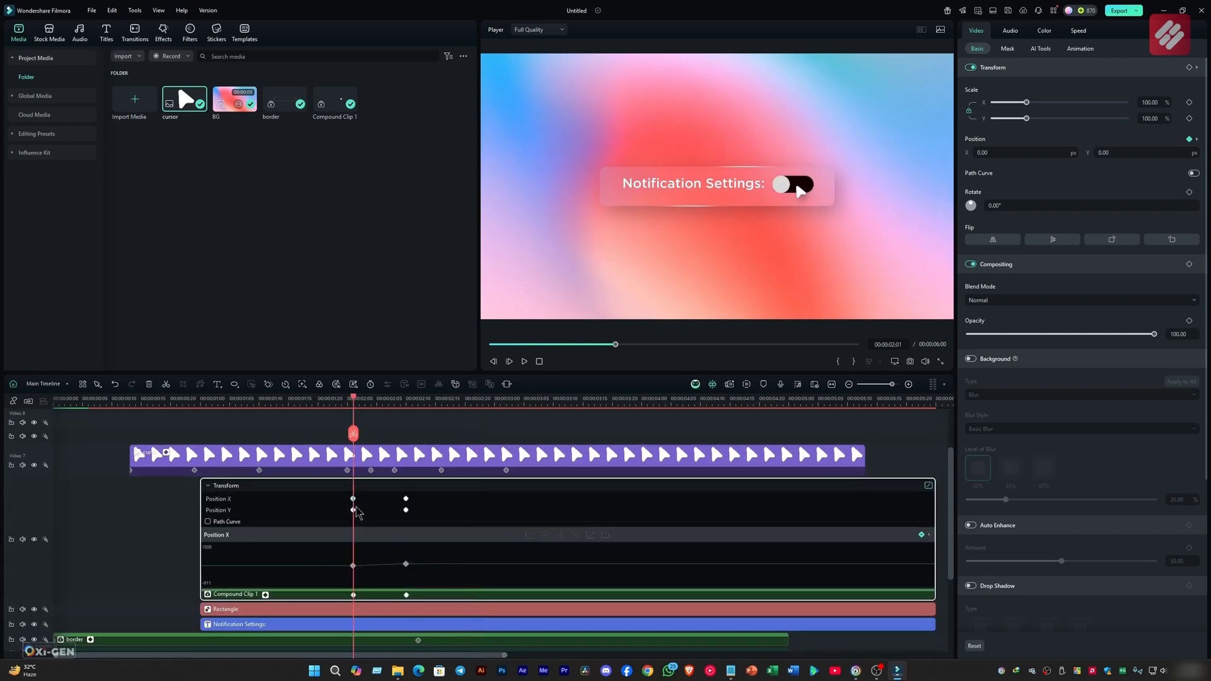
{"action": "left_click_drag", "start_coordinate": [435, 551], "coordinate": [293, 592]}
{"action": "key", "text": "space"}
{"action": "key", "text": "space"}
{"action": "left_click", "coordinate": [354, 405]}
{"action": "key", "text": "space"}
Split the toggle's Rectangle clip at 00:00:02:06 and fill its second part with the recently used green.
{"action": "left_click_drag", "start_coordinate": [357, 406], "coordinate": [384, 410]}
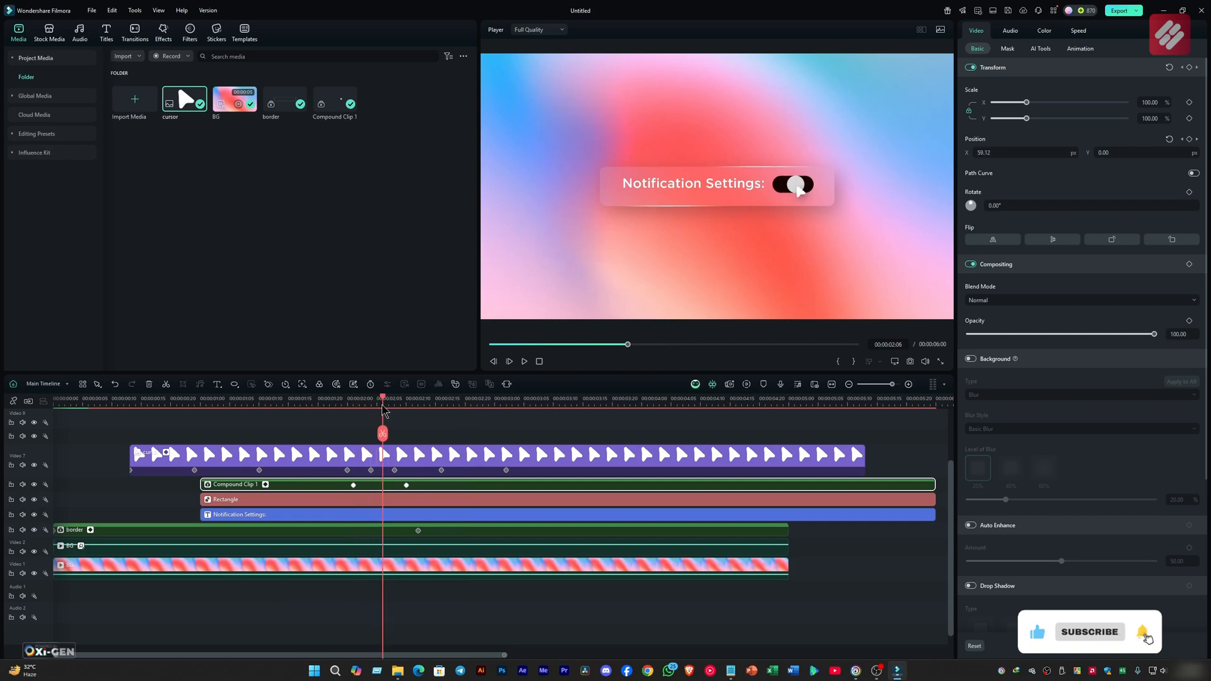
{"action": "left_click", "coordinate": [338, 498]}
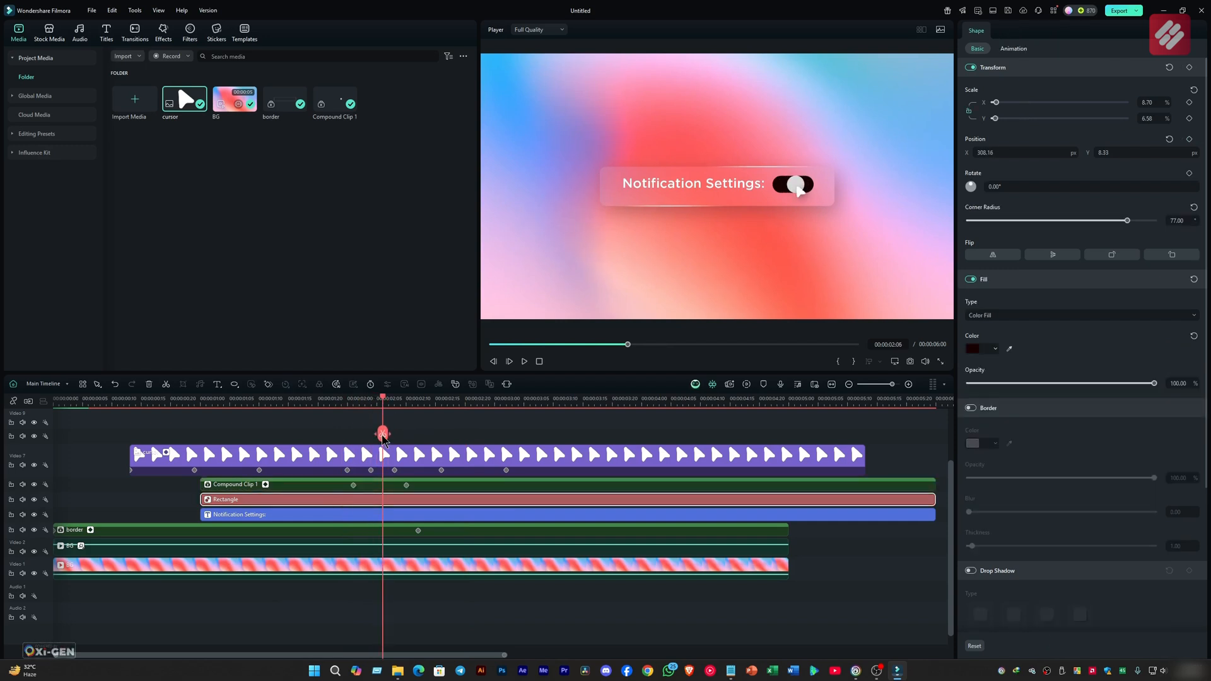
{"action": "left_click", "coordinate": [383, 434]}
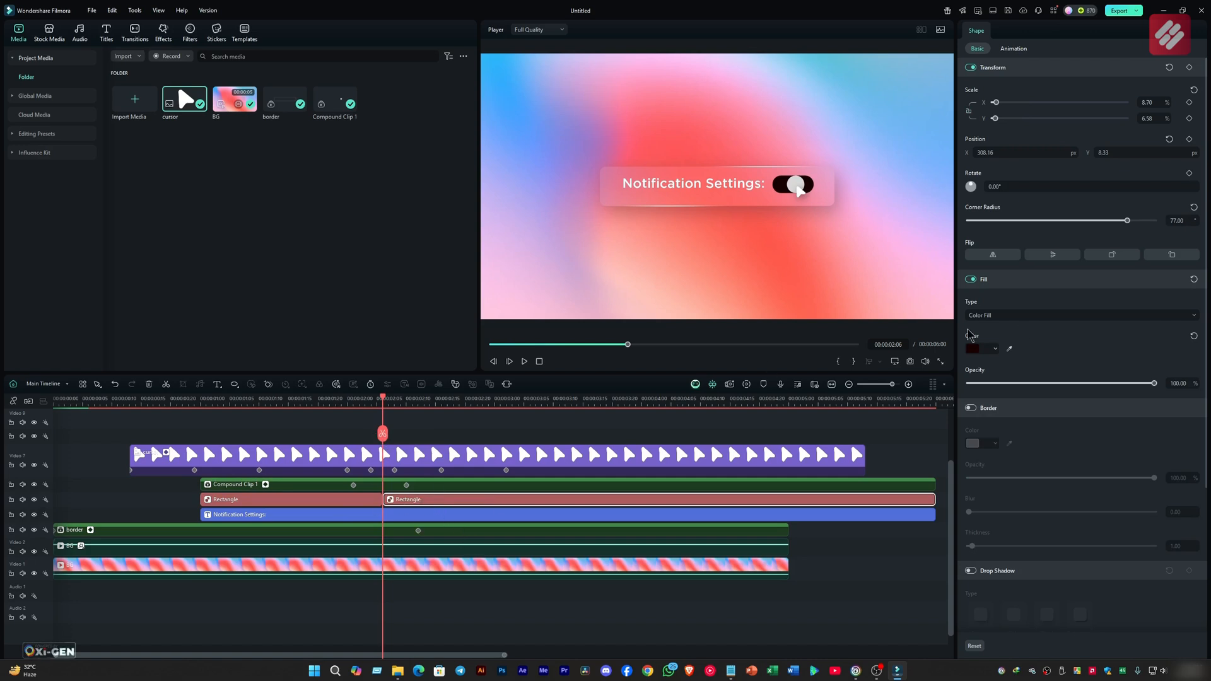
{"action": "left_click", "coordinate": [984, 351]}
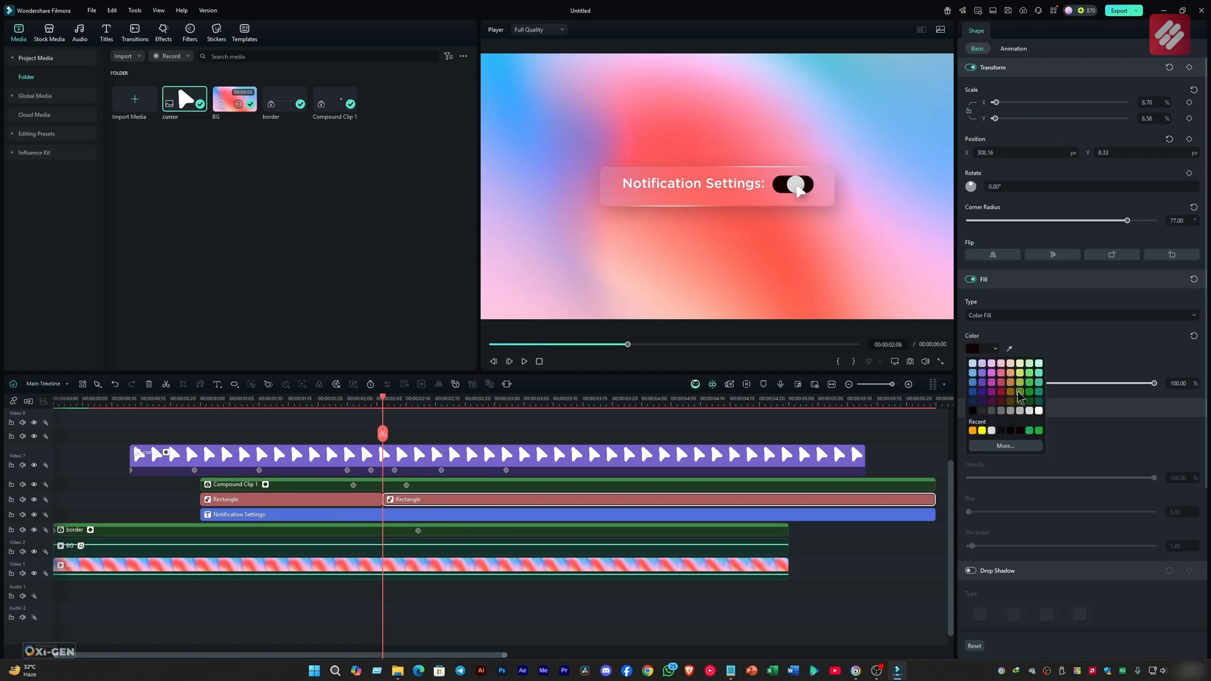
{"action": "left_click", "coordinate": [1040, 431]}
{"action": "left_click", "coordinate": [349, 400]}
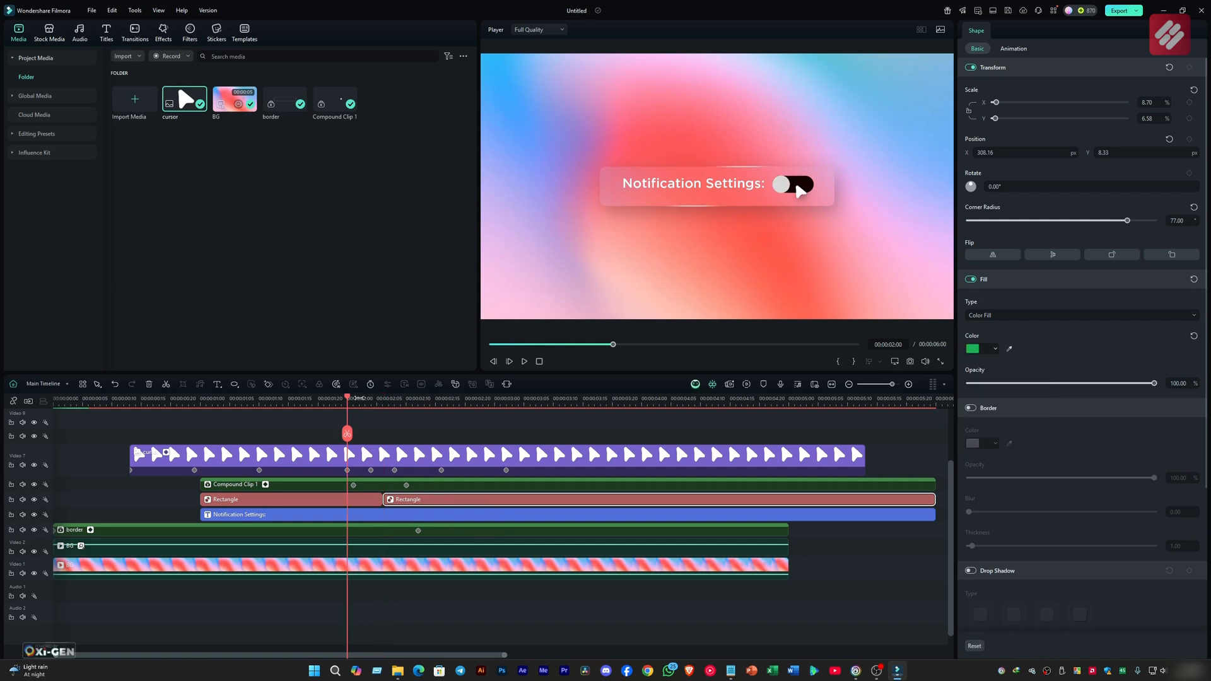
Add a Dissolve transition at the cut between the toggle's two Rectangle clips and shorten it to 00:00:00:14.
{"action": "key", "text": "space"}
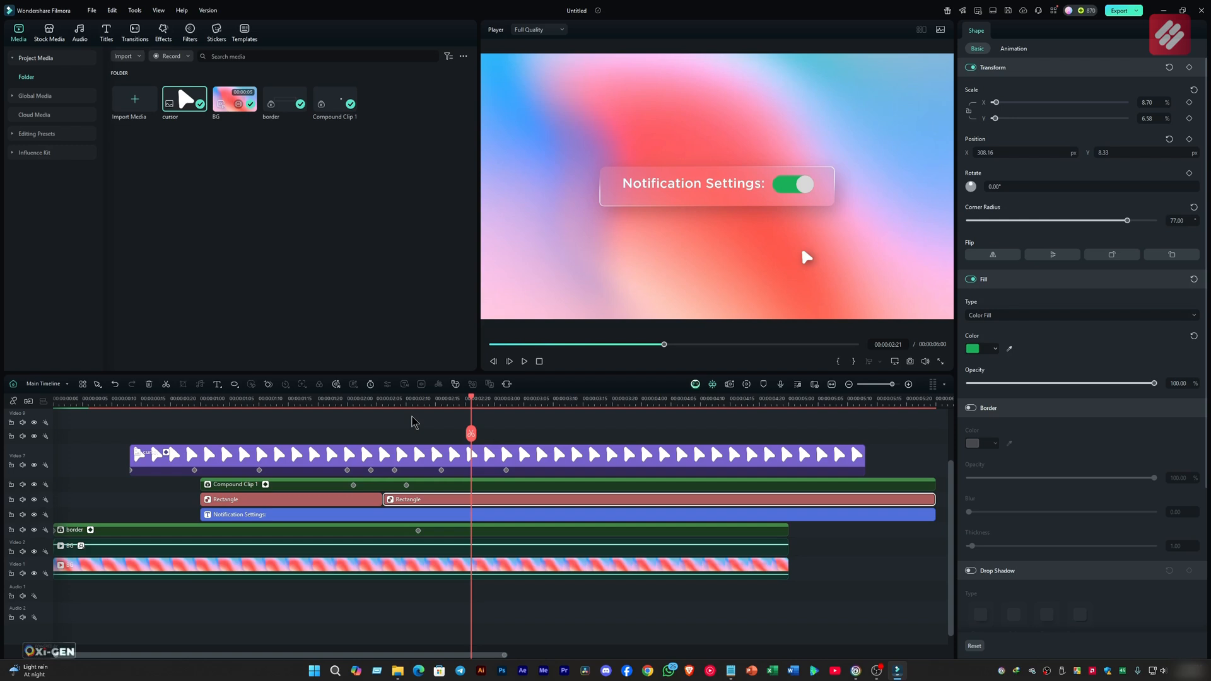
{"action": "left_click", "coordinate": [134, 33]}
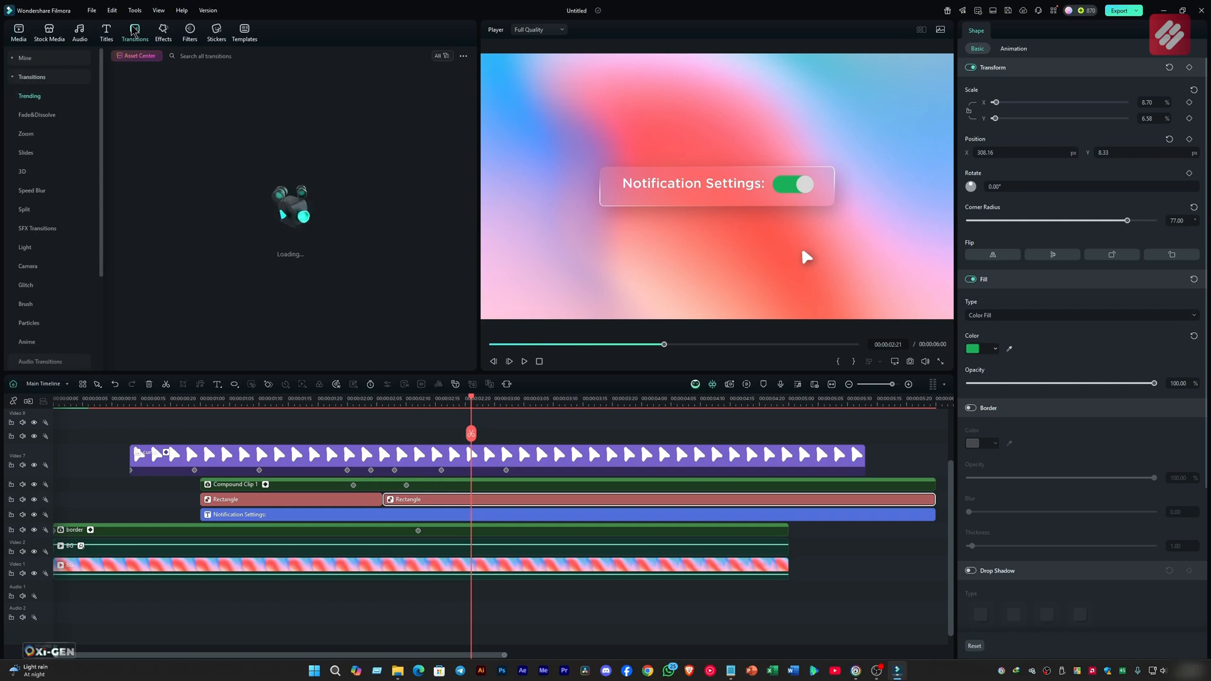
{"action": "left_click_drag", "start_coordinate": [521, 341], "coordinate": [379, 505]}
{"action": "left_click_drag", "start_coordinate": [529, 504], "coordinate": [423, 503]}
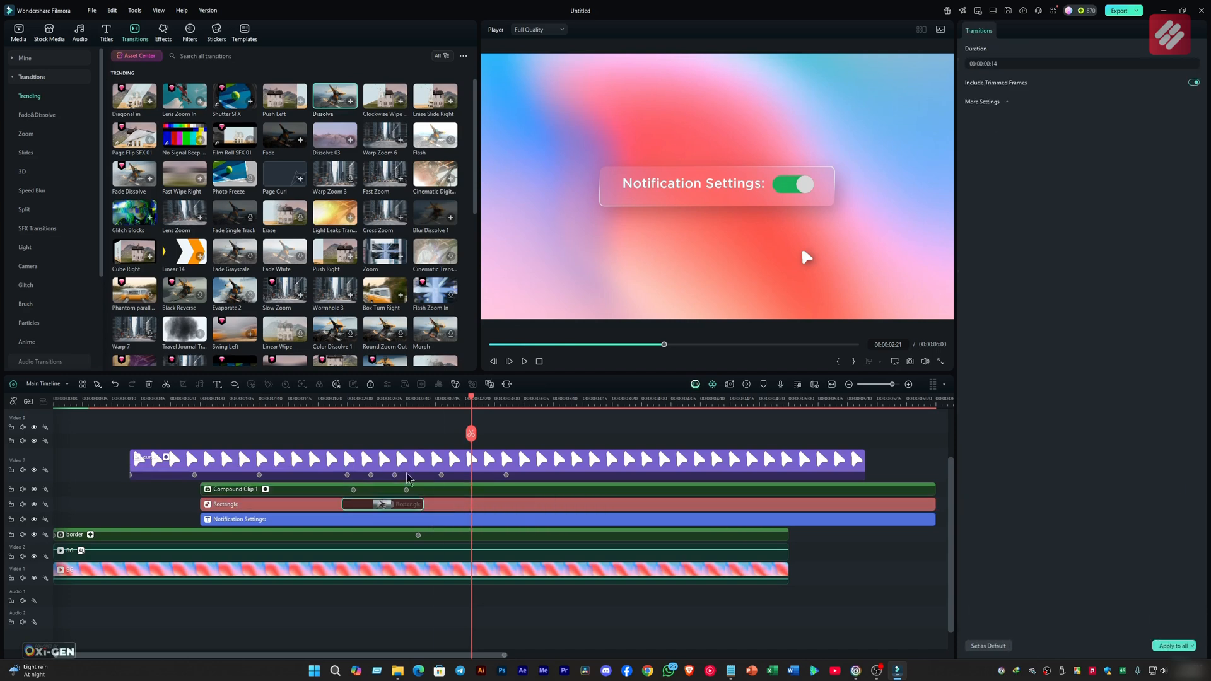
Play back the toggle's color change and shorten the Dissolve transition to 00:00:00:08.
{"action": "left_click", "coordinate": [353, 401]}
{"action": "key", "text": "space"}
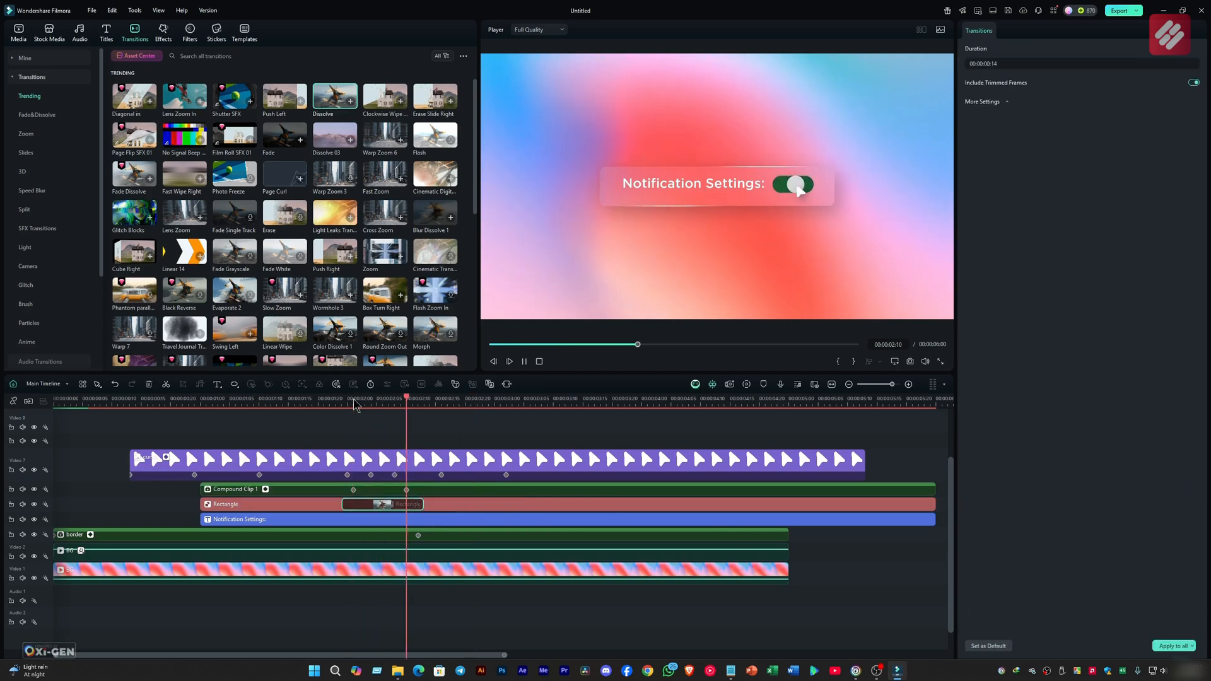
{"action": "key", "text": "space"}
{"action": "left_click", "coordinate": [353, 401]}
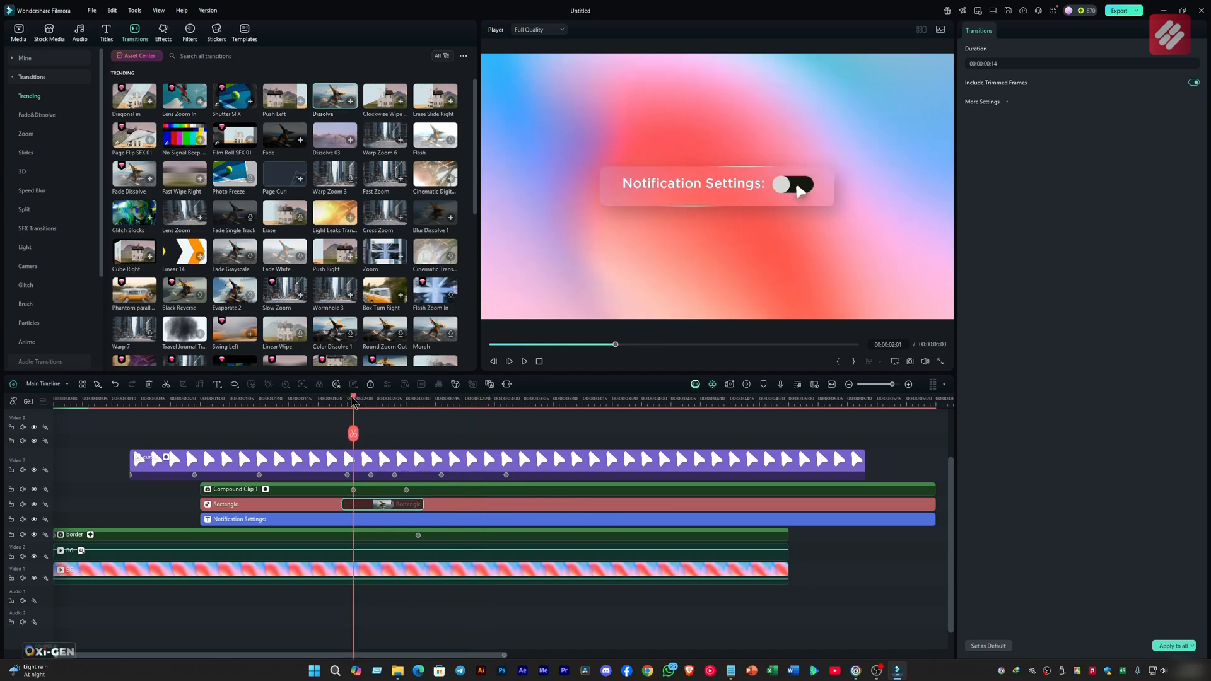
{"action": "left_click_drag", "start_coordinate": [352, 402], "coordinate": [456, 407]}
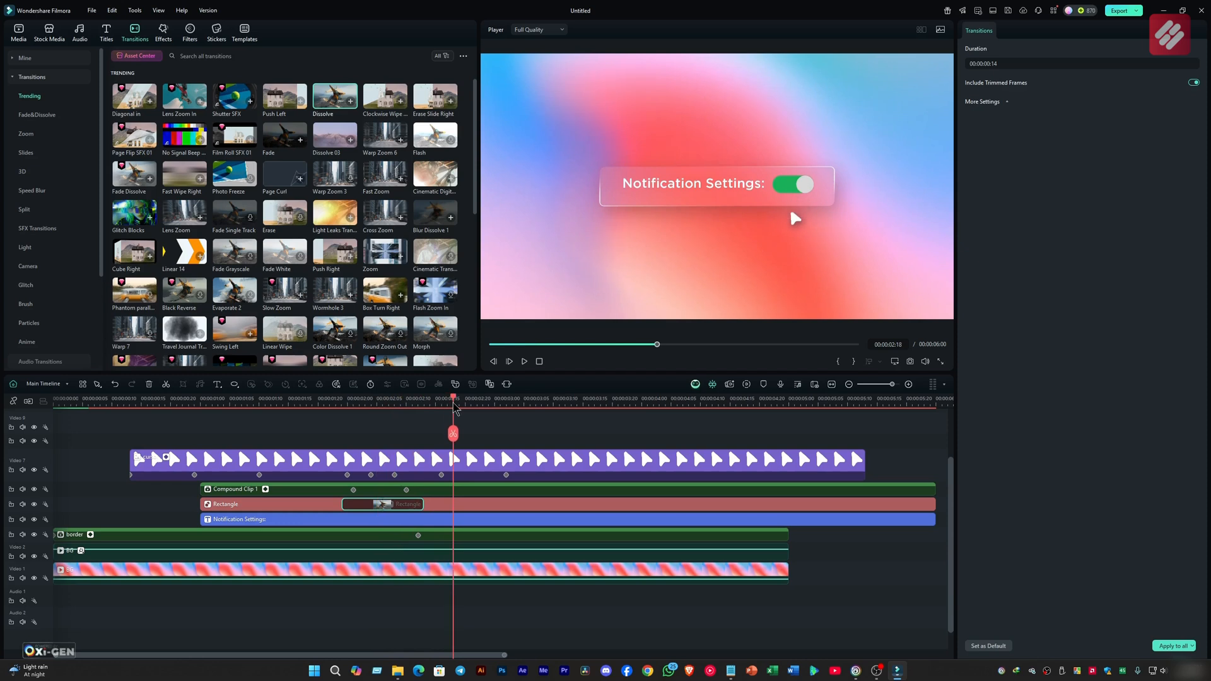
{"action": "left_click_drag", "start_coordinate": [422, 500], "coordinate": [406, 502]}
Add a quick text at 00:00:01:00 reading "Notification is turned off" and scale it down under the Notification Settings label at about Y -46.58.
{"action": "left_click_drag", "start_coordinate": [366, 406], "coordinate": [200, 406]}
{"action": "left_click", "coordinate": [217, 385]}
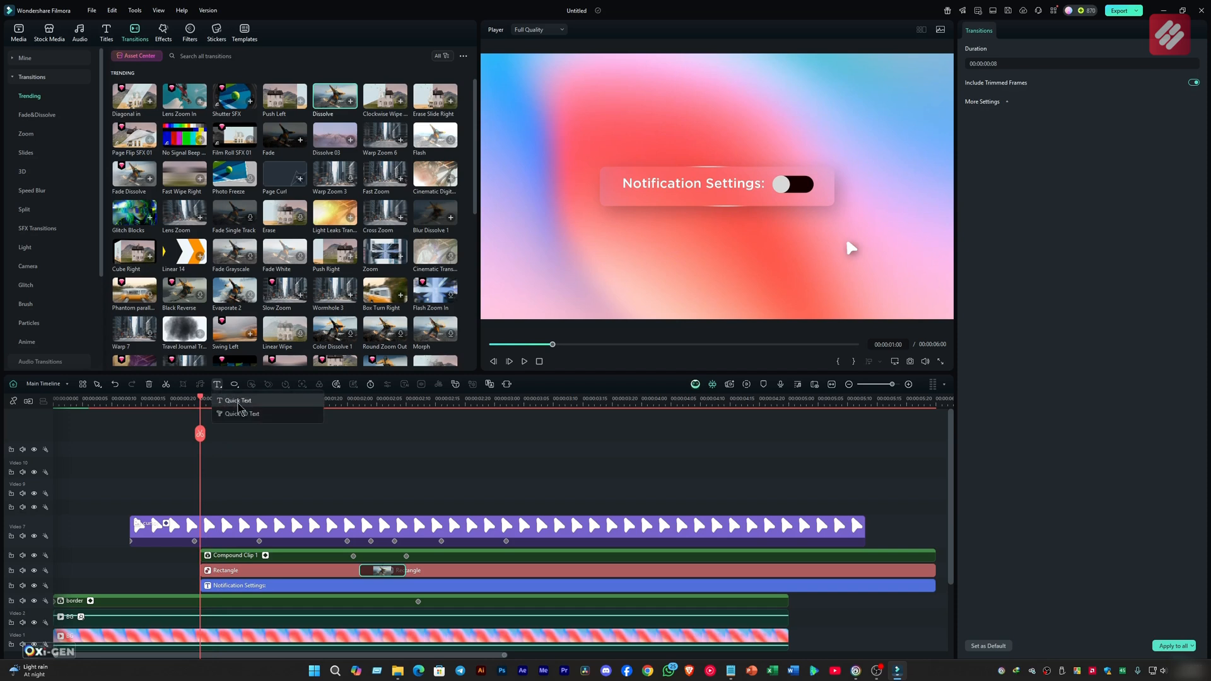
{"action": "left_click", "coordinate": [238, 401]}
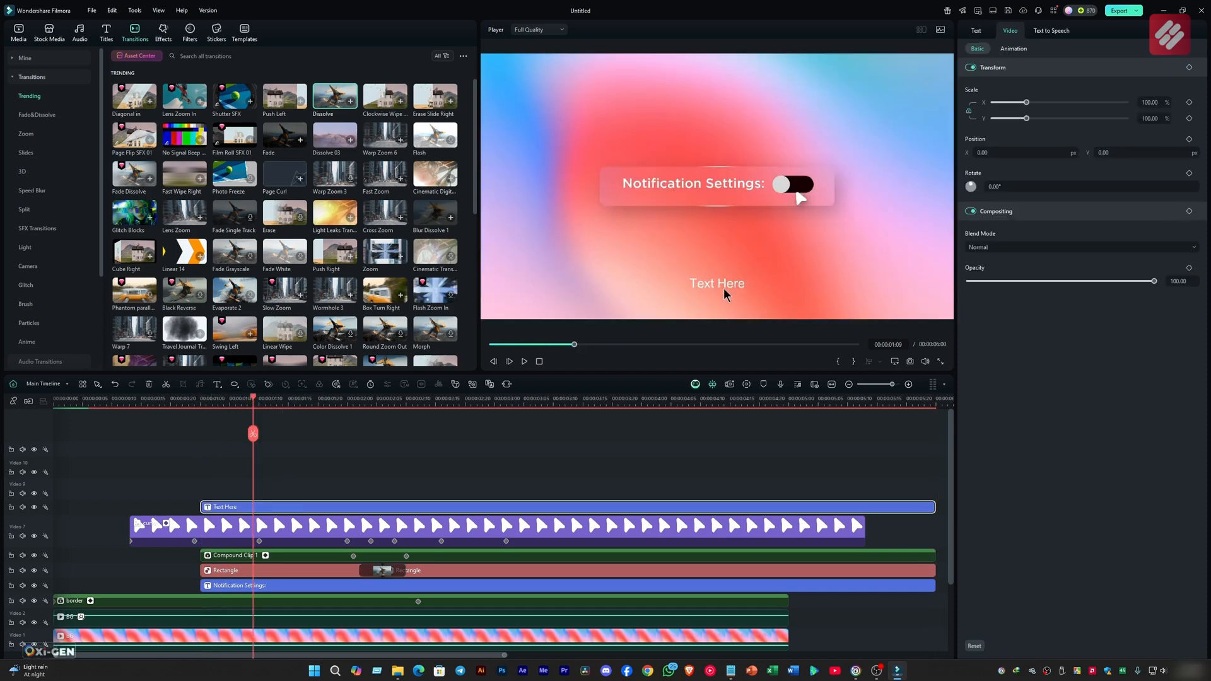
{"action": "double_click", "coordinate": [724, 285]}
{"action": "type", "text": "Notification is turned off"}
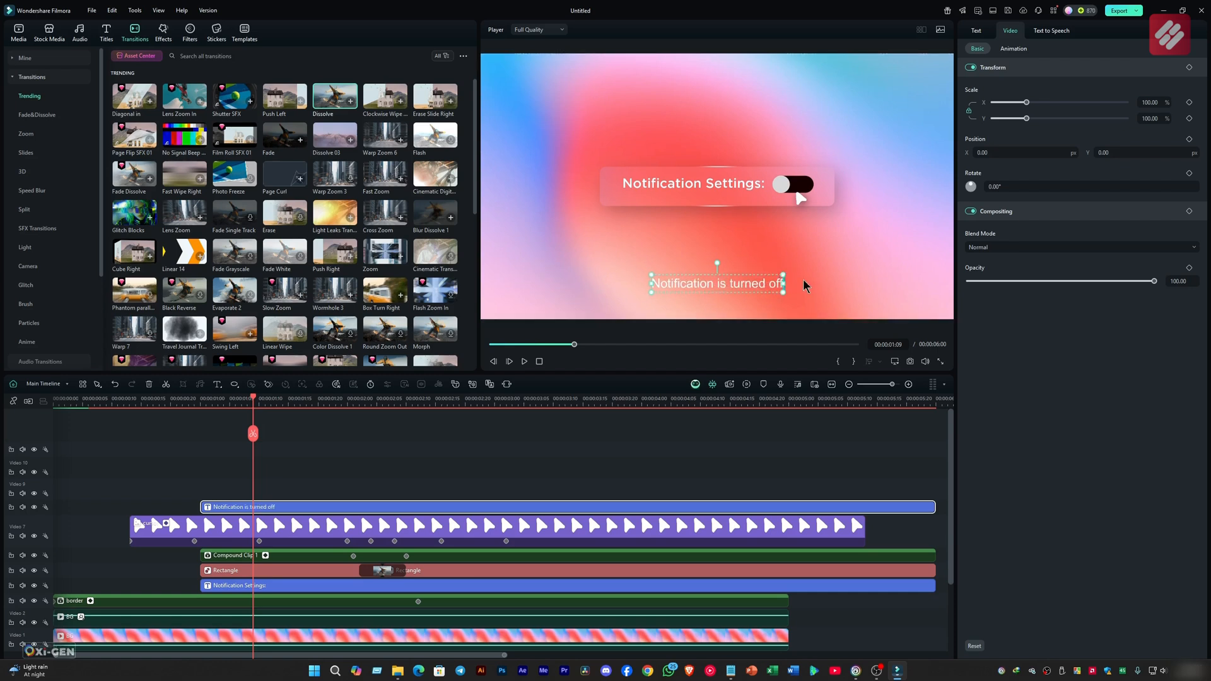
{"action": "left_click_drag", "start_coordinate": [784, 275], "coordinate": [742, 199]}
Color only the word "off" in the new text dark red from the basic colors.
{"action": "left_click", "coordinate": [974, 33]}
{"action": "left_click_drag", "start_coordinate": [1042, 88], "coordinate": [1023, 86]}
{"action": "left_click", "coordinate": [1112, 128]}
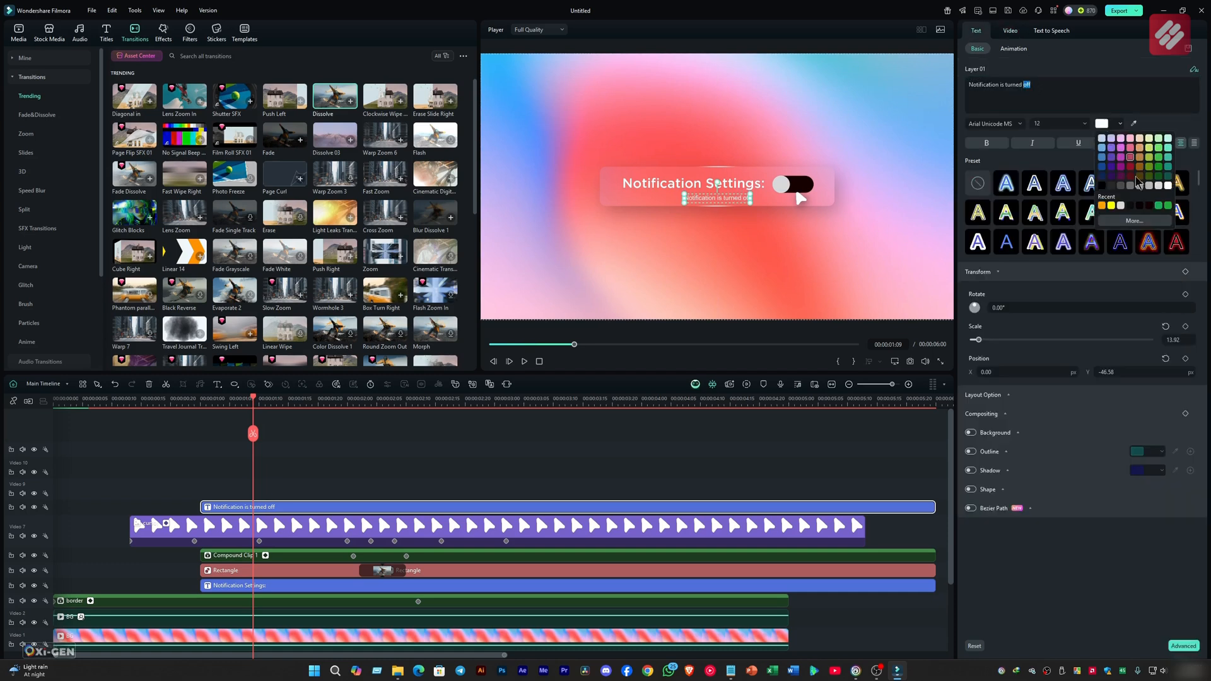
{"action": "left_click", "coordinate": [1123, 227]}
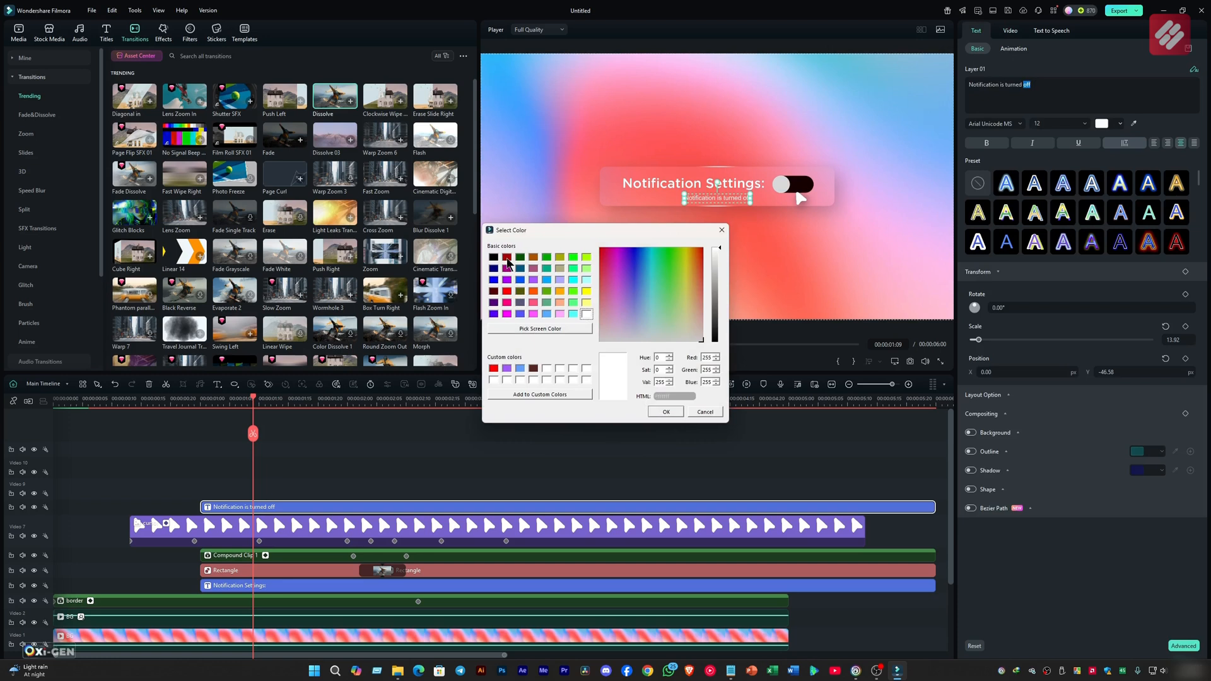
{"action": "left_click", "coordinate": [508, 258]}
{"action": "left_click", "coordinate": [664, 413]}
{"action": "left_click", "coordinate": [256, 405]}
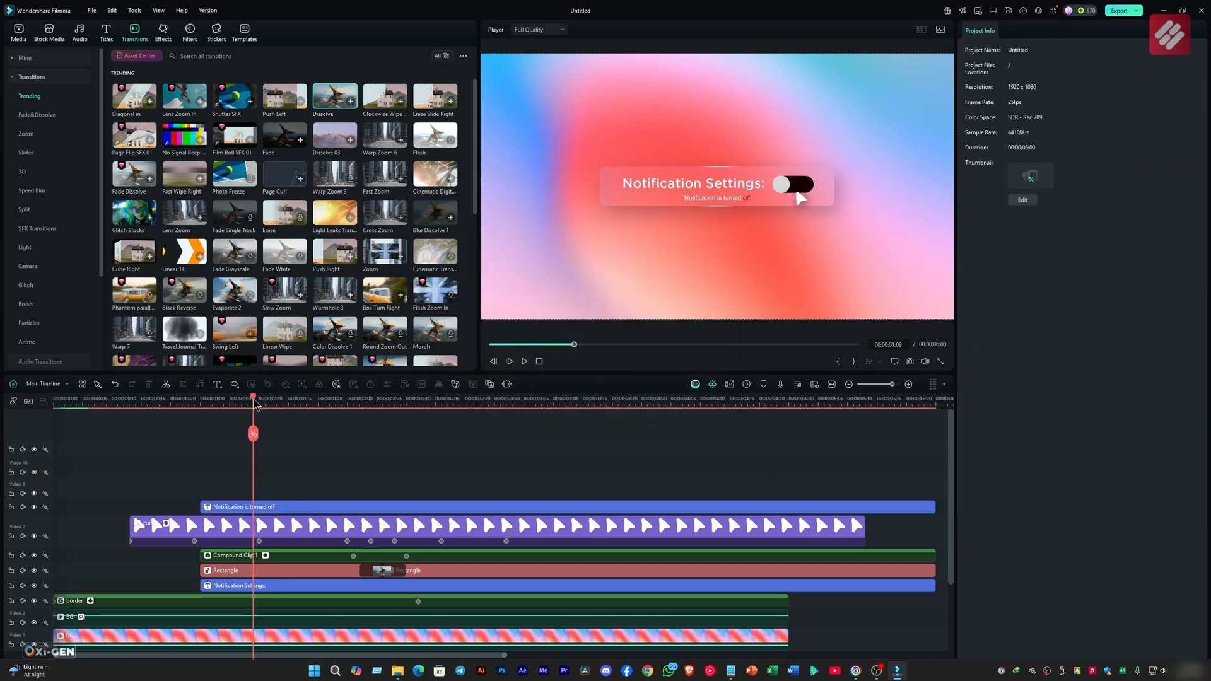
Split the "Notification is turned off" clip at 00:00:02:08 and change the second part's text to "Notification is turned on".
{"action": "left_click_drag", "start_coordinate": [260, 404], "coordinate": [397, 418]}
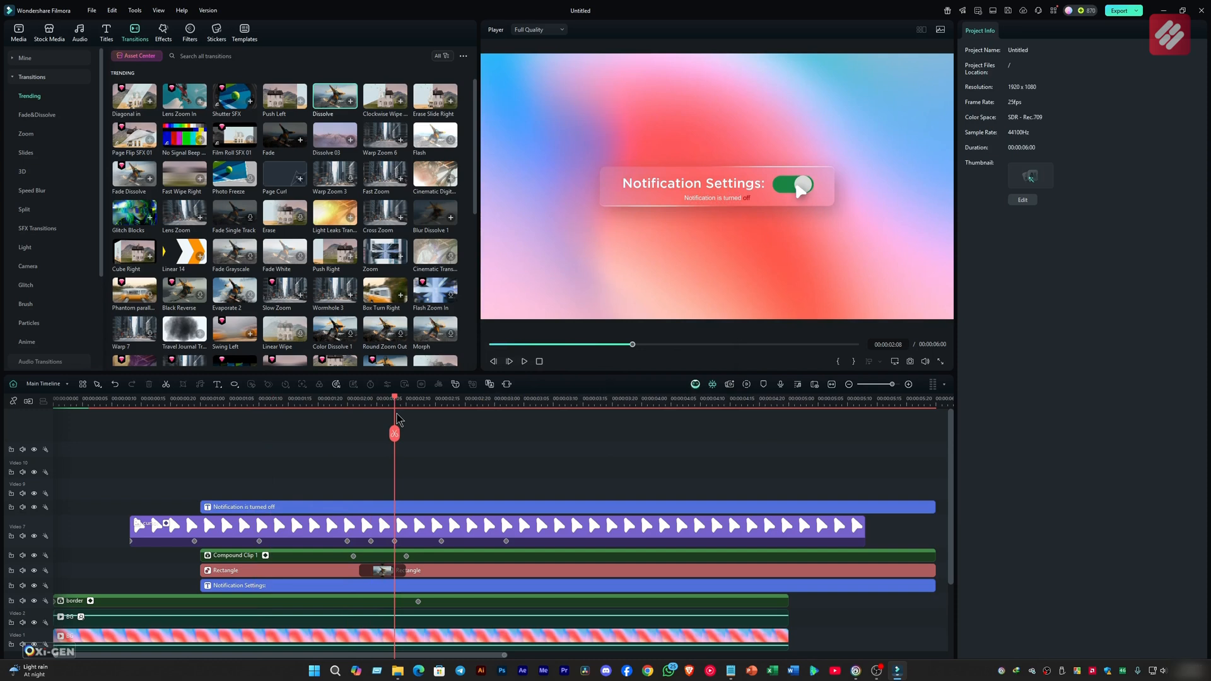
{"action": "left_click", "coordinate": [416, 508]}
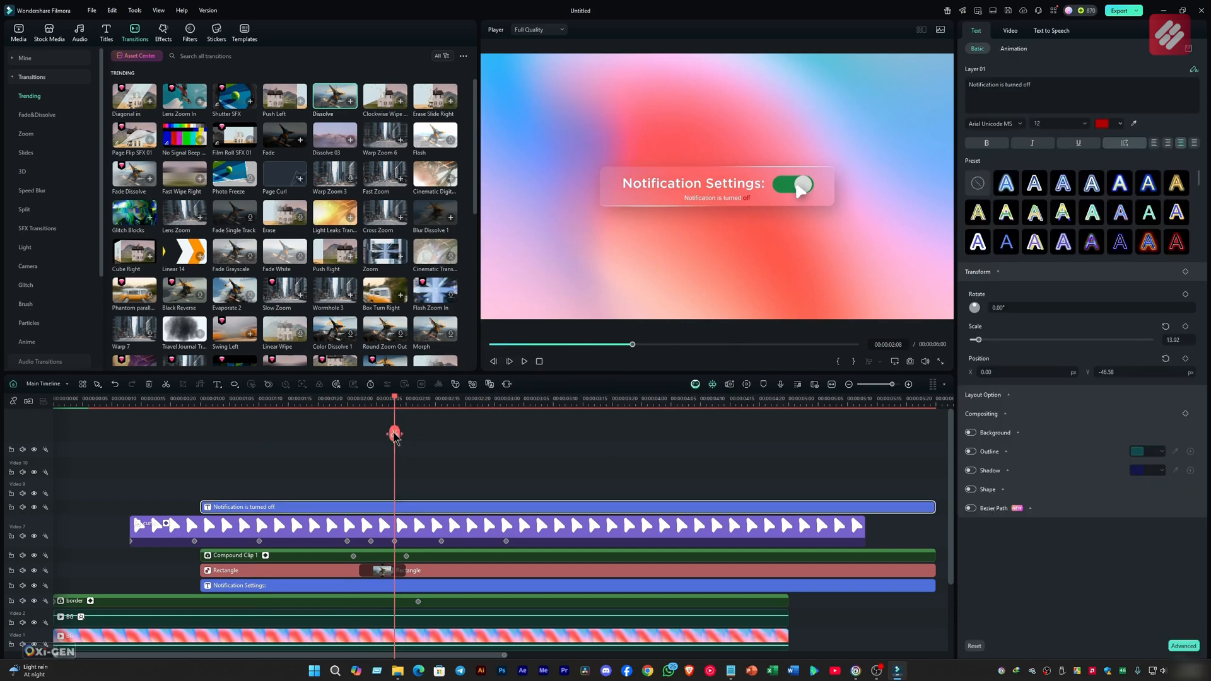
{"action": "left_click", "coordinate": [395, 434]}
{"action": "left_click", "coordinate": [1037, 83]}
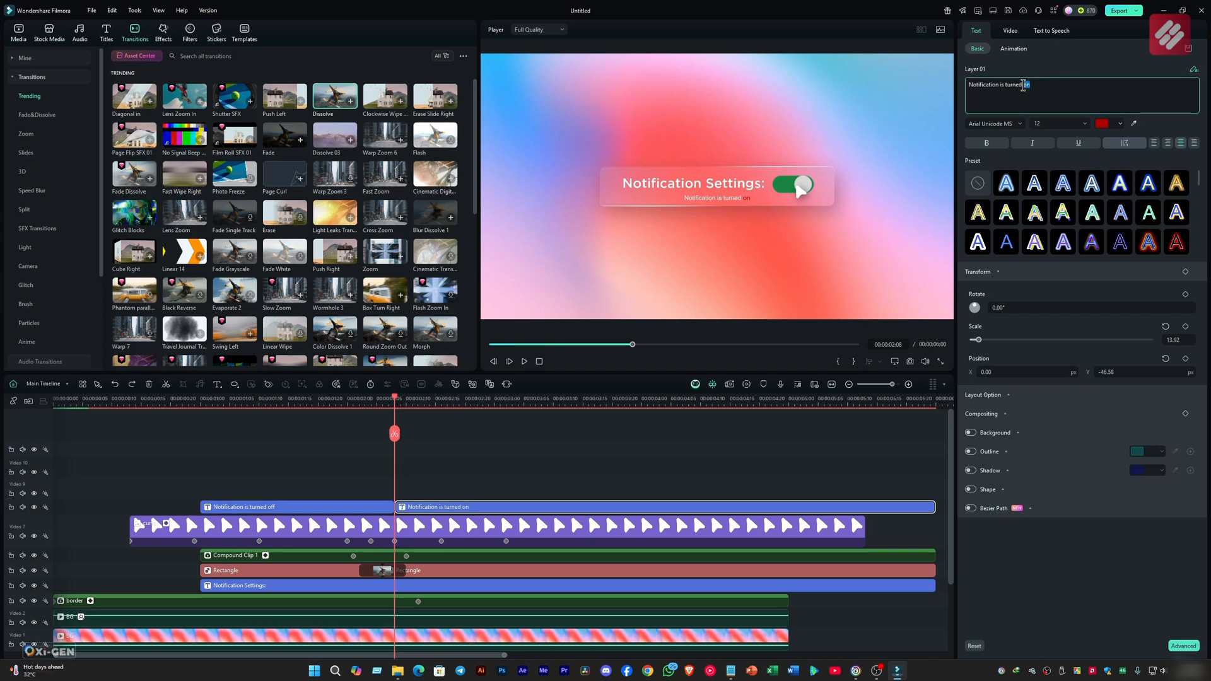
Color the word "on" blue in the second text clip and play the animation from the start.
{"action": "left_click", "coordinate": [1116, 124]}
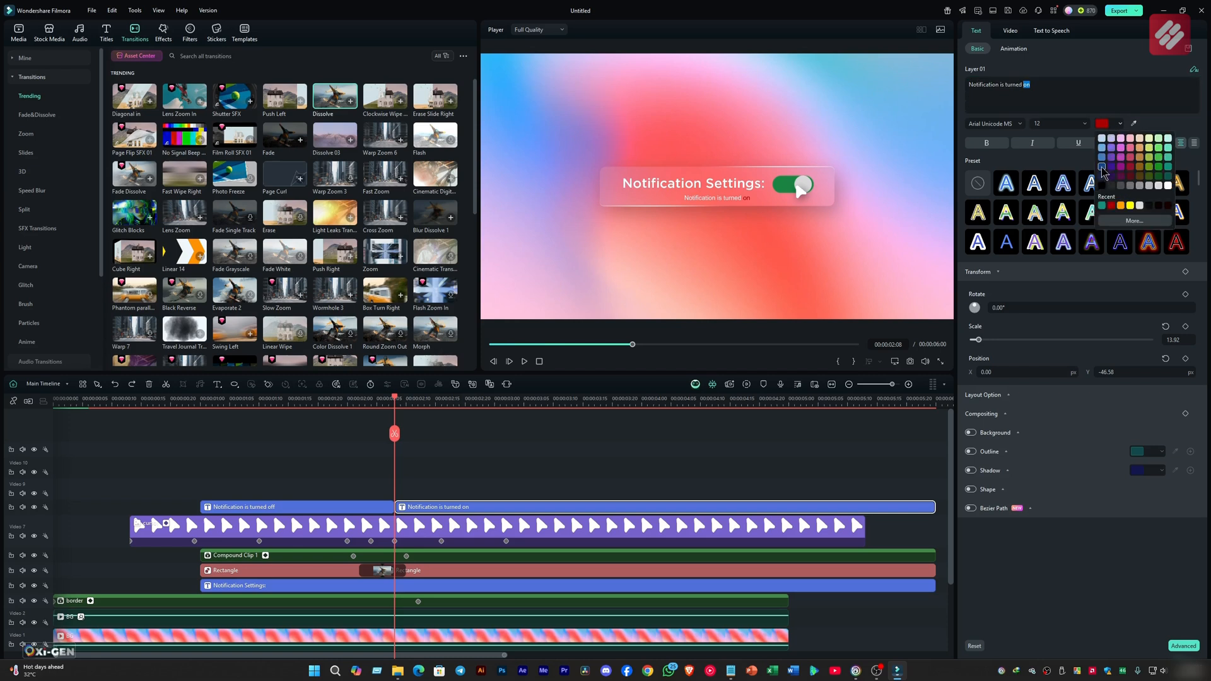
{"action": "left_click", "coordinate": [1102, 167]}
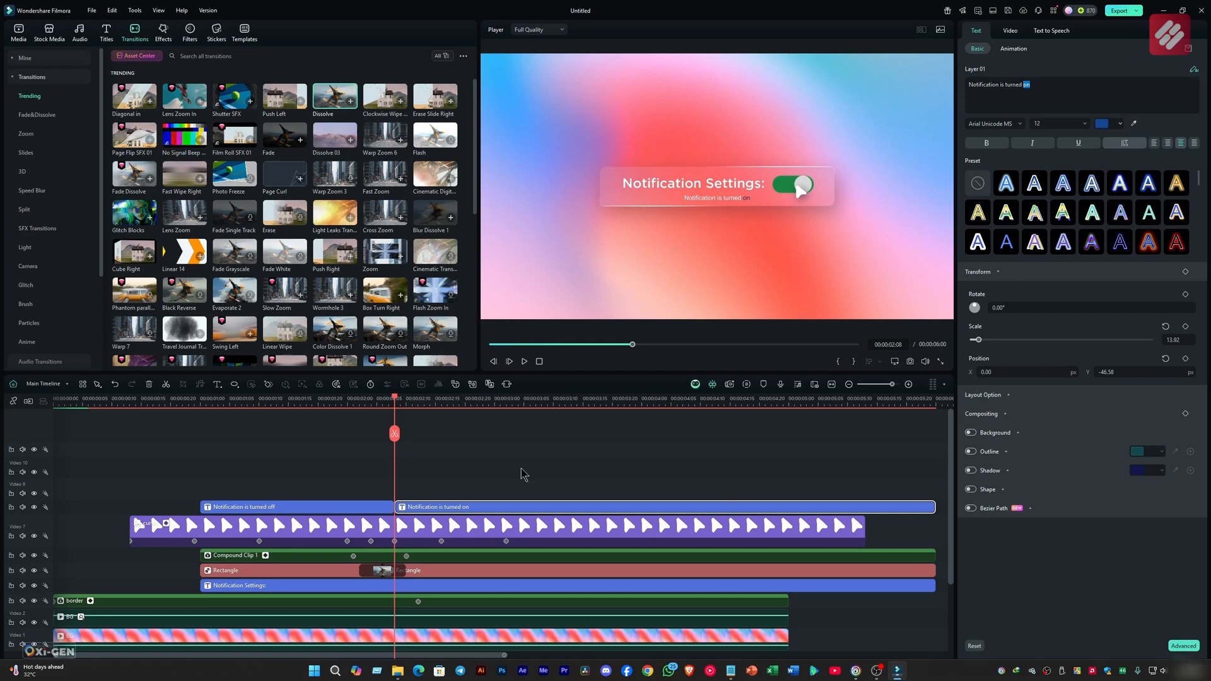
{"action": "left_click_drag", "start_coordinate": [395, 404], "coordinate": [29, 410]}
{"action": "key", "text": "space"}
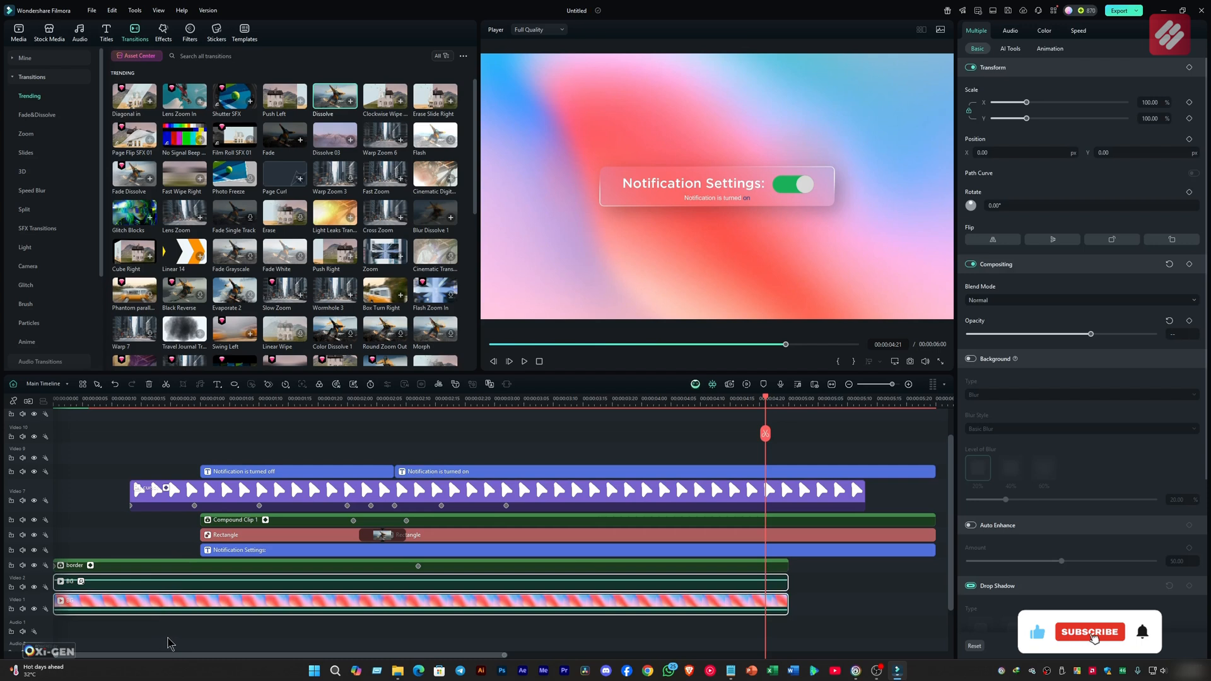
Duplicate the border clip and both BG clips so the copies start at 00:00:05:00, directly behind the originals.
{"action": "left_click_drag", "start_coordinate": [166, 637], "coordinate": [506, 570]}
{"action": "left_click_drag", "start_coordinate": [769, 403], "coordinate": [790, 404]}
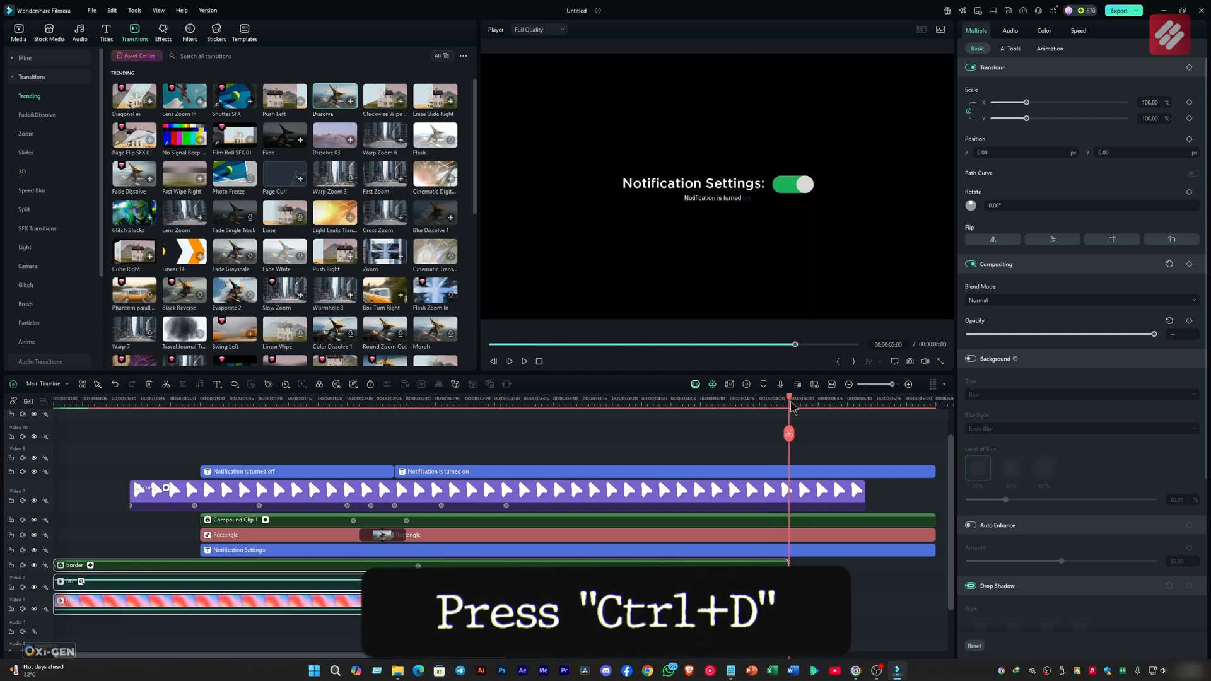
{"action": "key", "text": "ctrl+d"}
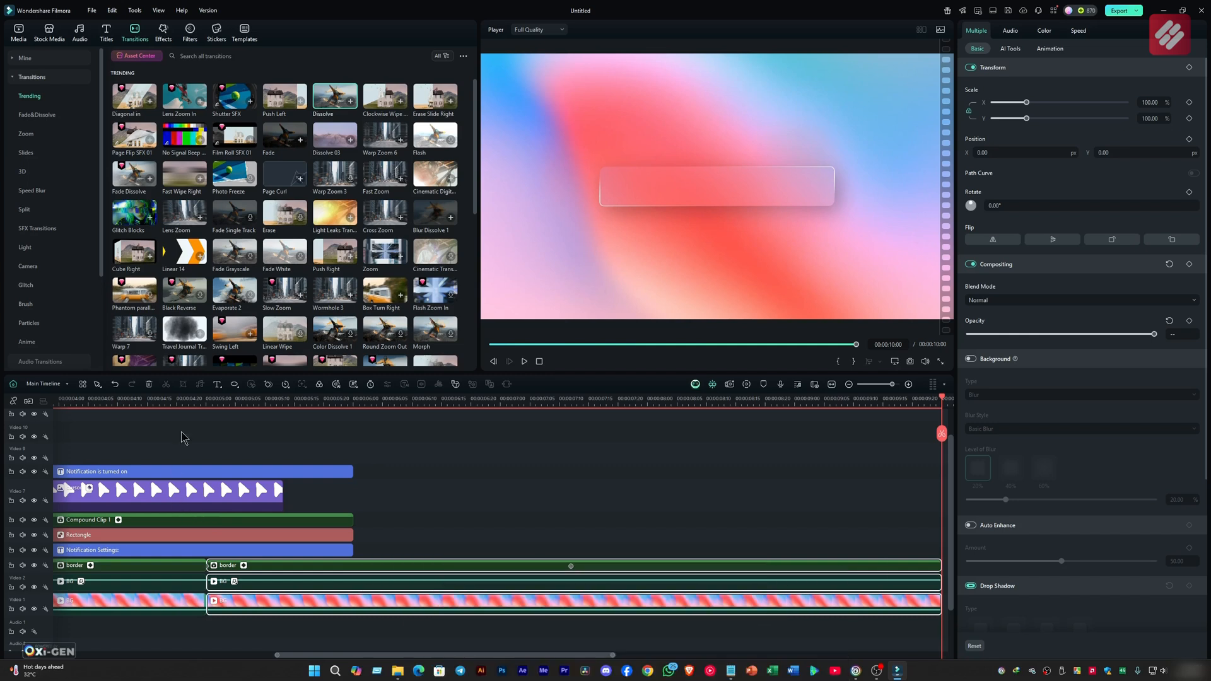
{"action": "left_click", "coordinate": [199, 400]}
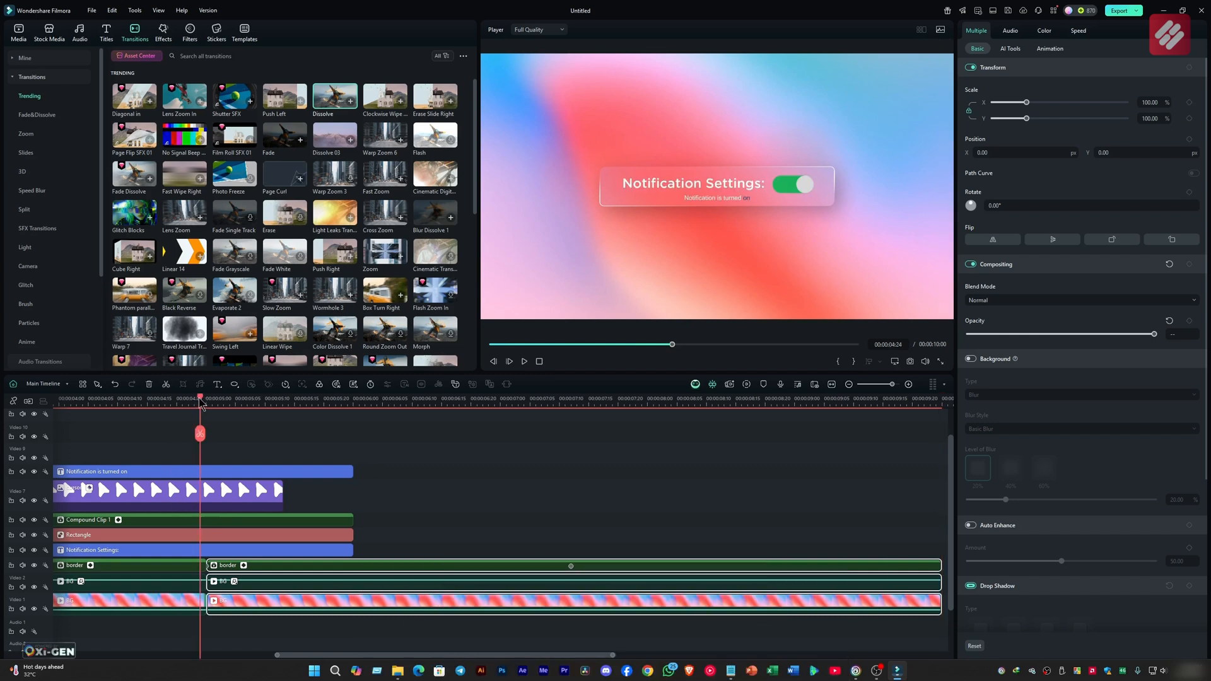
{"action": "left_click_drag", "start_coordinate": [295, 655], "coordinate": [63, 649]}
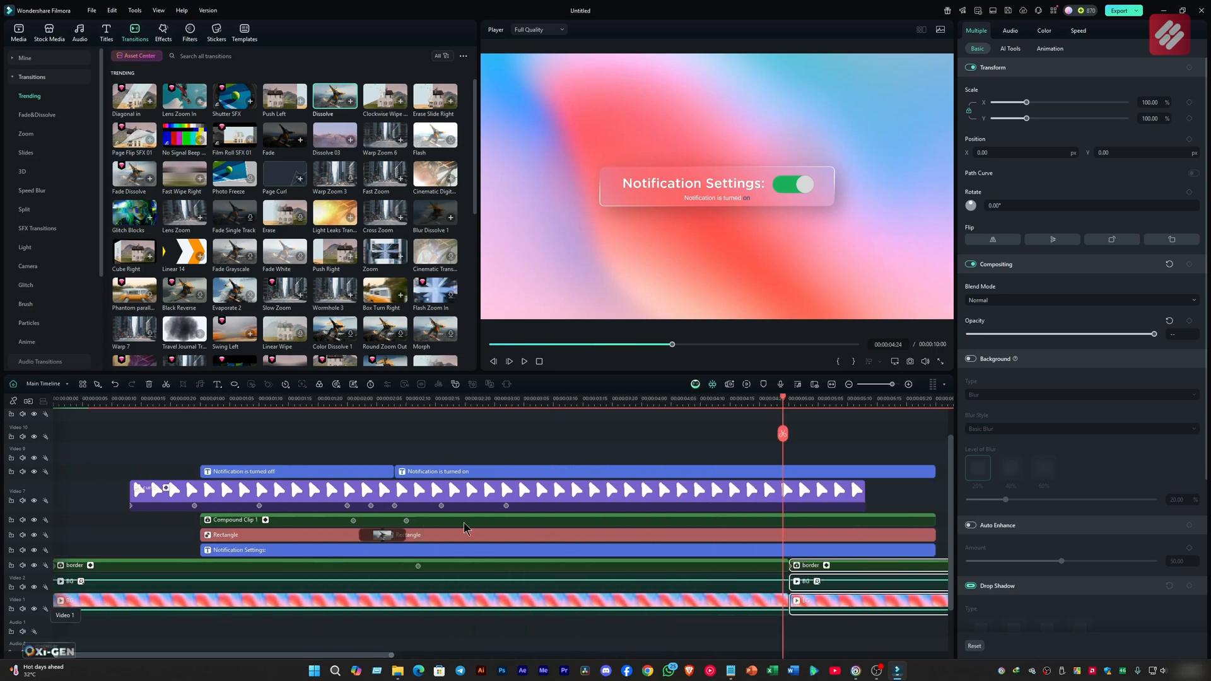
Inside Compound Clip 1, extend the Ellipse clip to about 00:00:47:03 and return to the Main Timeline.
{"action": "double_click", "coordinate": [463, 522]}
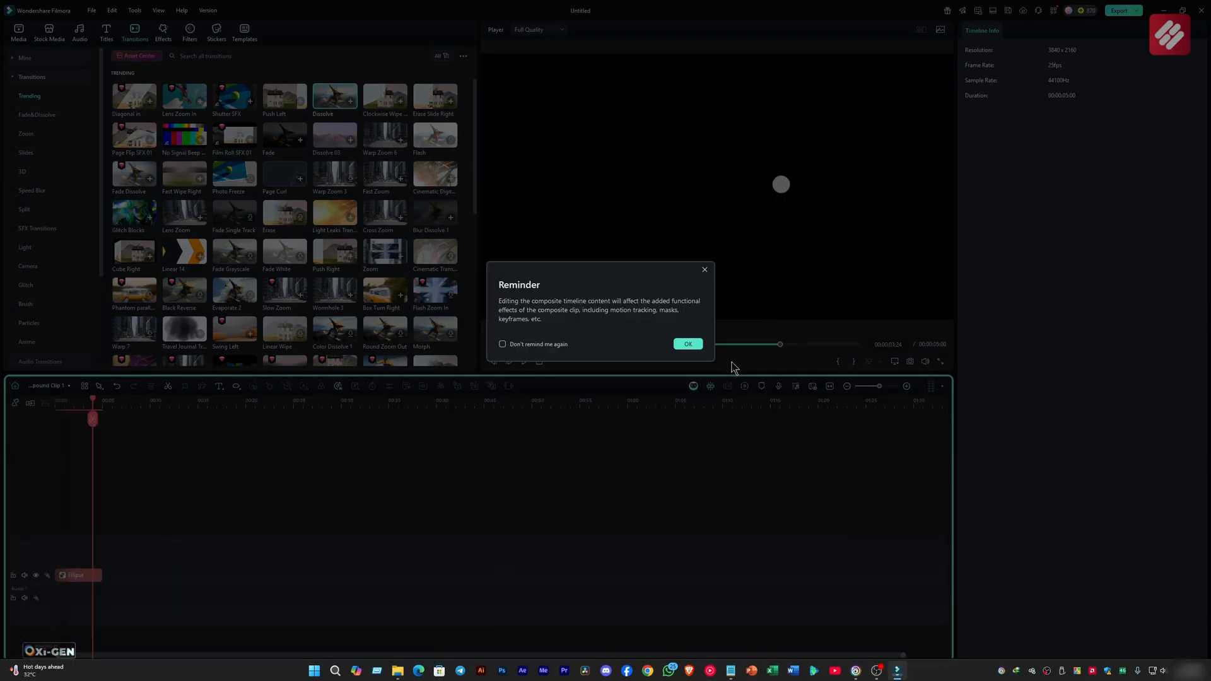
{"action": "left_click", "coordinate": [687, 343]}
{"action": "left_click_drag", "start_coordinate": [99, 576], "coordinate": [504, 576]}
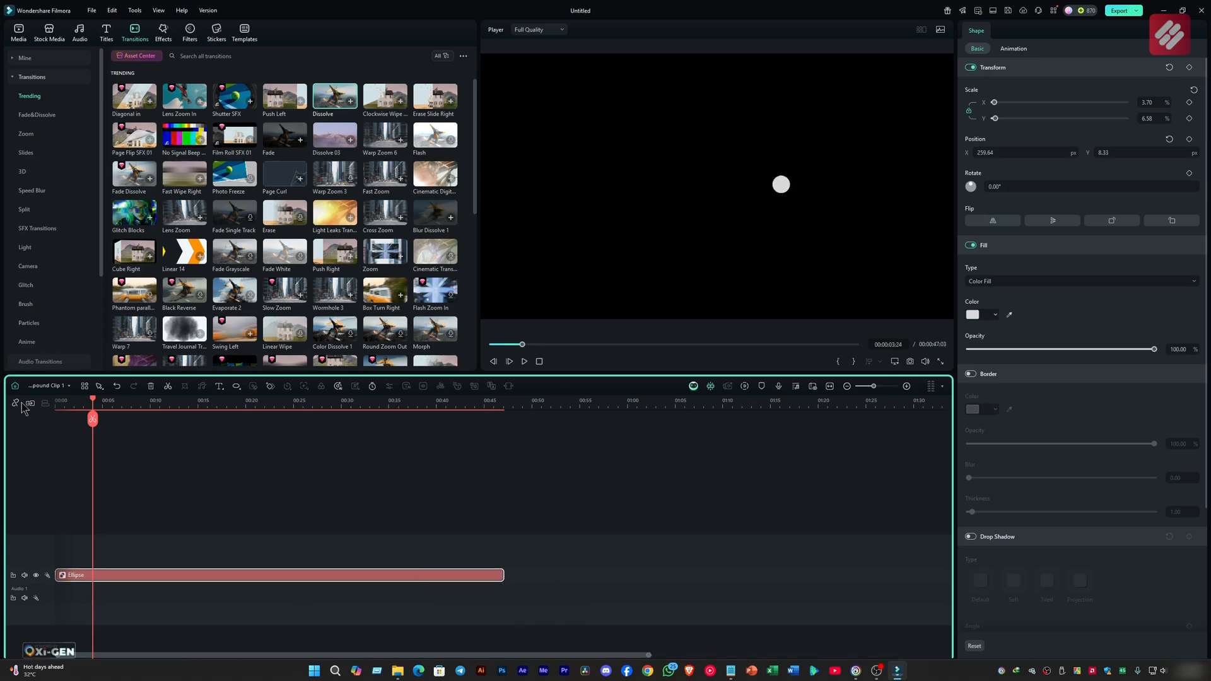
{"action": "left_click", "coordinate": [50, 386]}
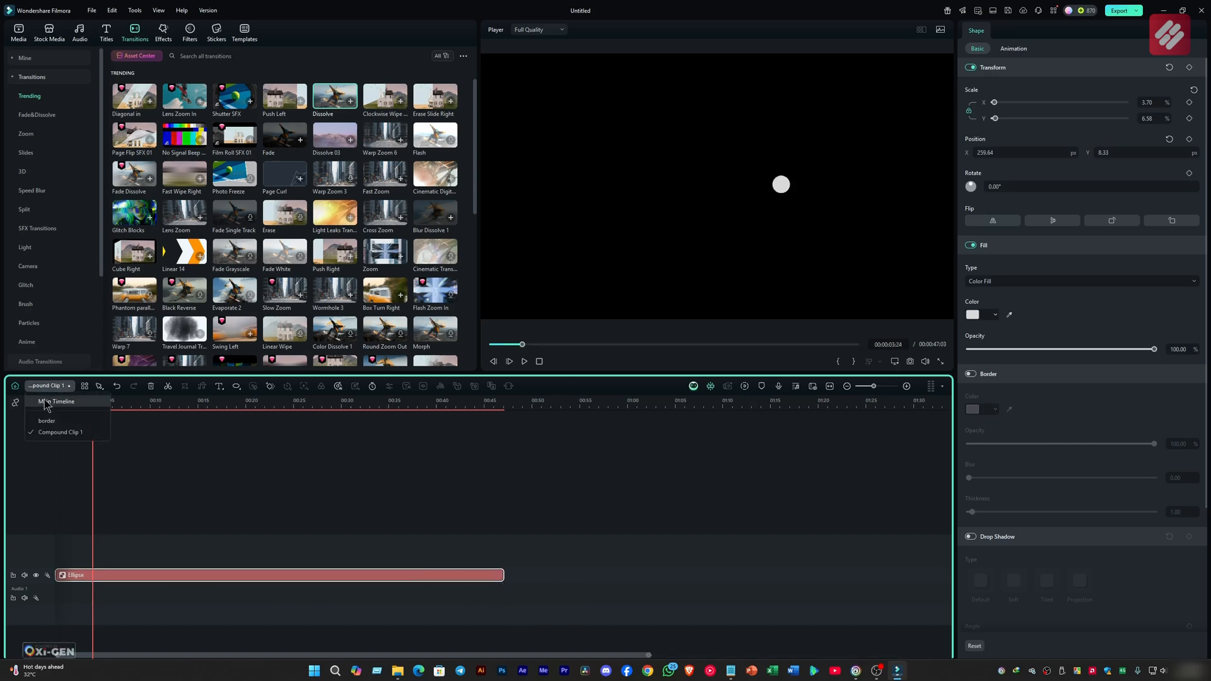
{"action": "left_click", "coordinate": [47, 407]}
Extend the cursor, "Notification is turned on", Compound Clip 1, Rectangle and Notification Settings clips to a common end shortly after 00:00:06:15.
{"action": "left_click", "coordinate": [508, 504]}
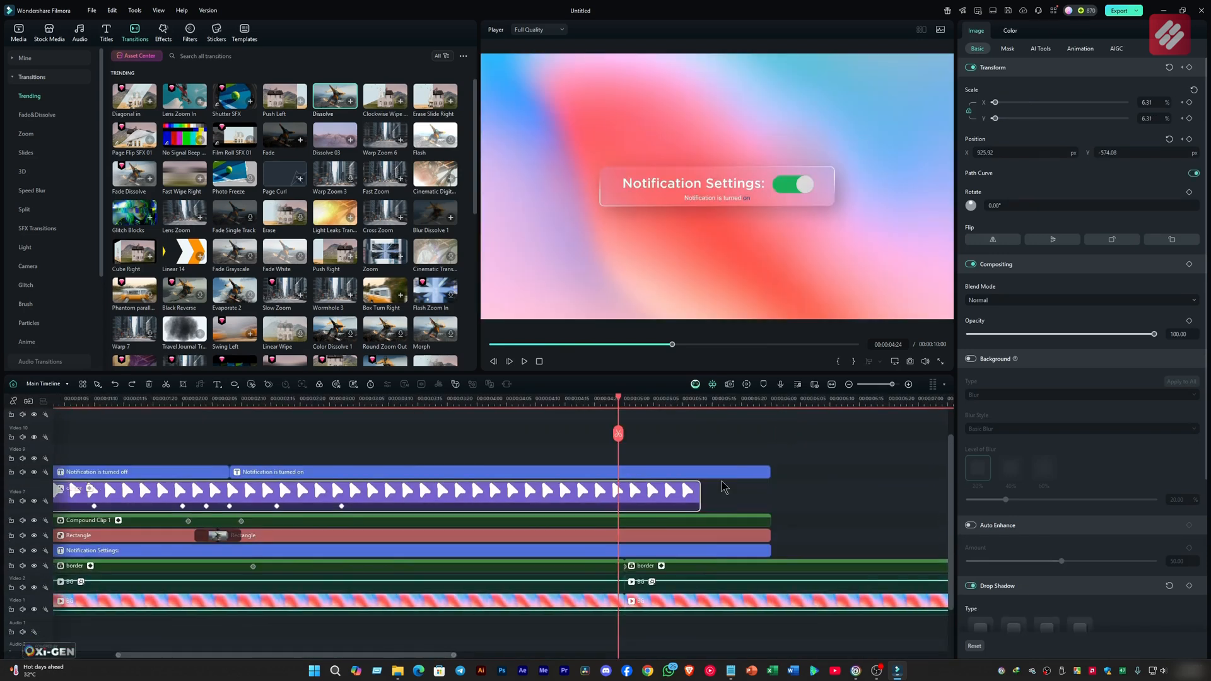
{"action": "left_click_drag", "start_coordinate": [699, 490], "coordinate": [872, 490]}
{"action": "left_click_drag", "start_coordinate": [770, 472], "coordinate": [870, 472]}
{"action": "left_click_drag", "start_coordinate": [770, 521], "coordinate": [870, 522]}
{"action": "left_click_drag", "start_coordinate": [789, 531], "coordinate": [871, 550]}
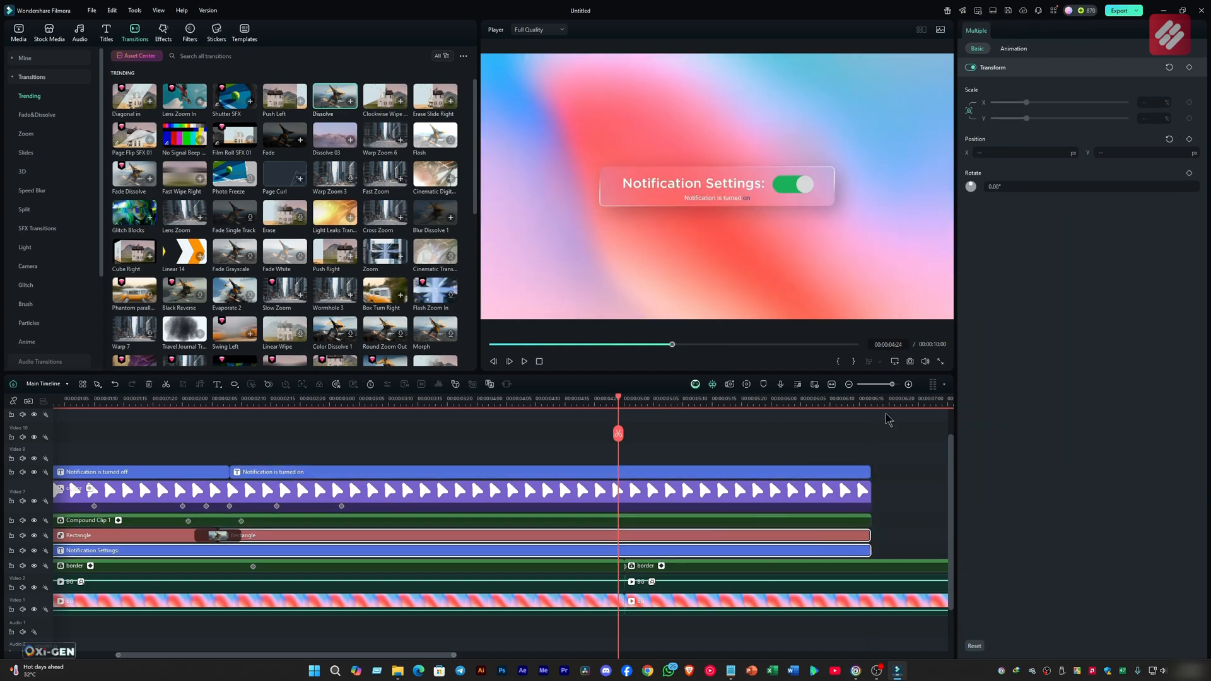
Split the clips on all tracks at 00:00:06:15 and delete everything after the cut.
{"action": "left_click", "coordinate": [859, 398]}
{"action": "left_click", "coordinate": [878, 460]}
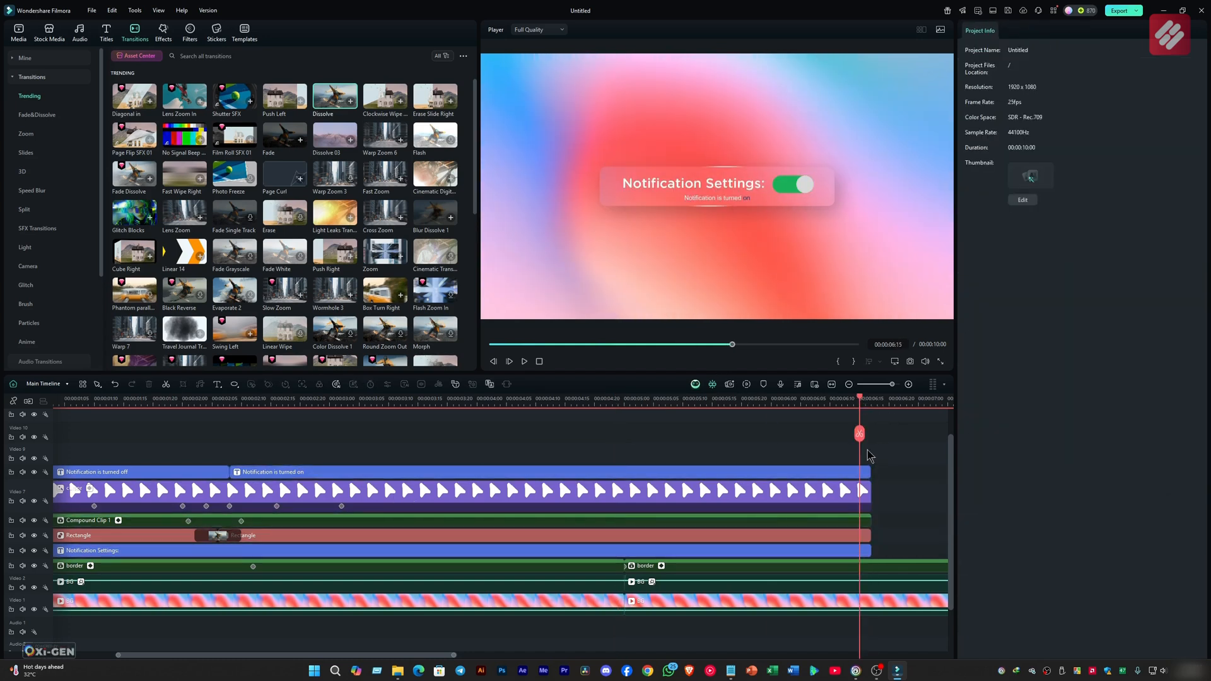
{"action": "left_click", "coordinate": [860, 434]}
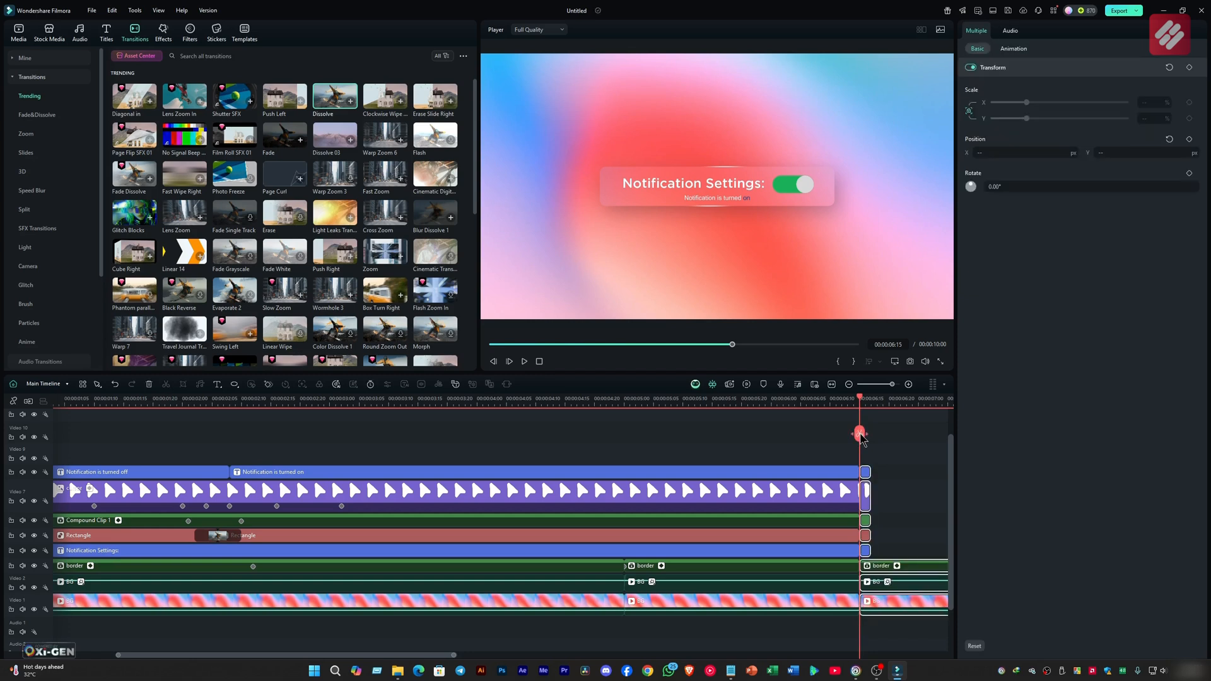
{"action": "key", "text": "Delete"}
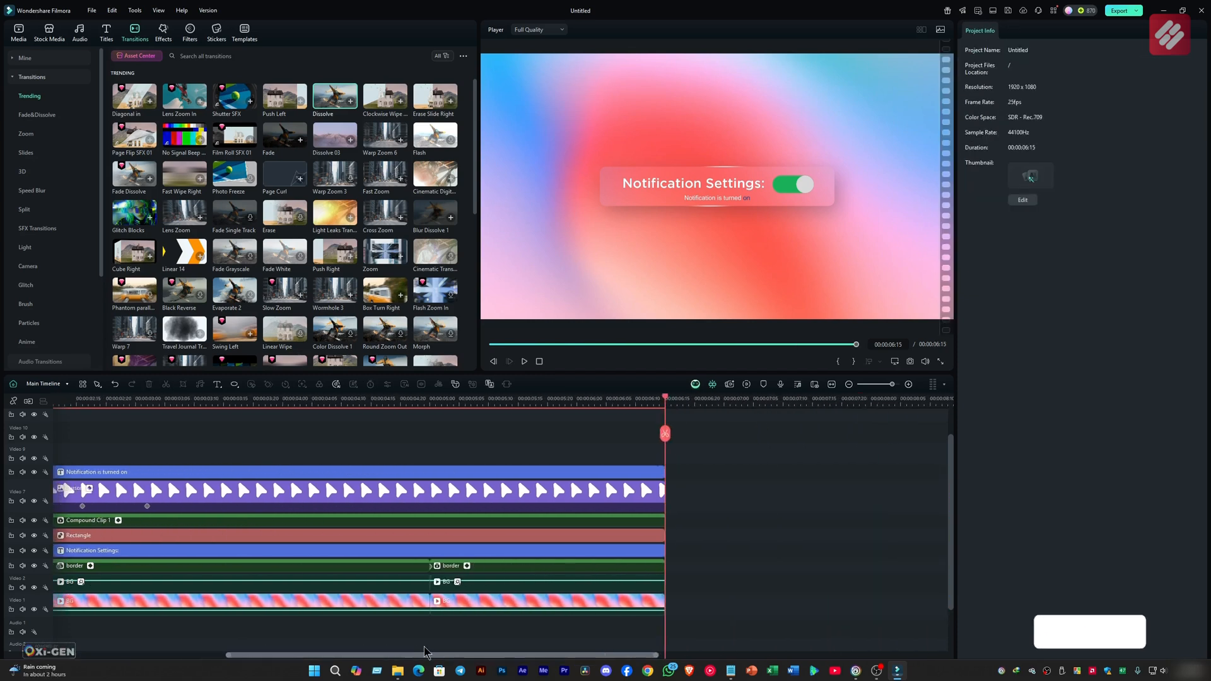
Combine all clips above the lowest background track into a 3840x2160 (4K UHD) compound clip named "main animation".
{"action": "left_click_drag", "start_coordinate": [719, 450], "coordinate": [169, 548]}
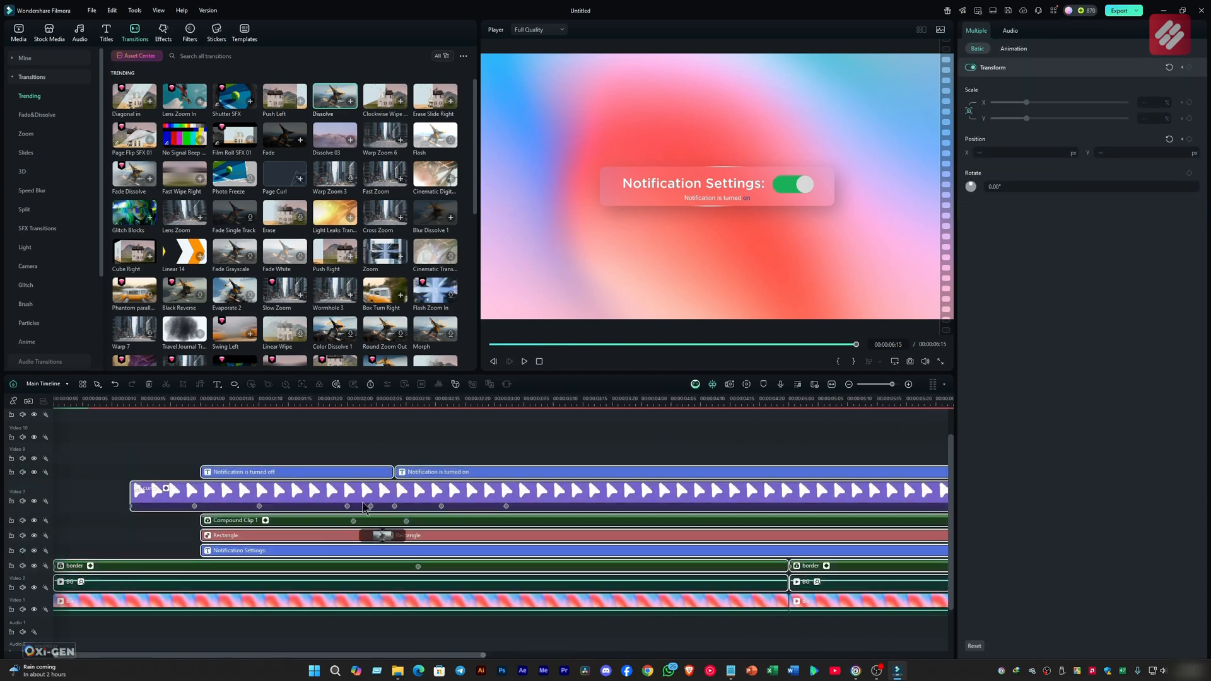
{"action": "right_click", "coordinate": [402, 494]}
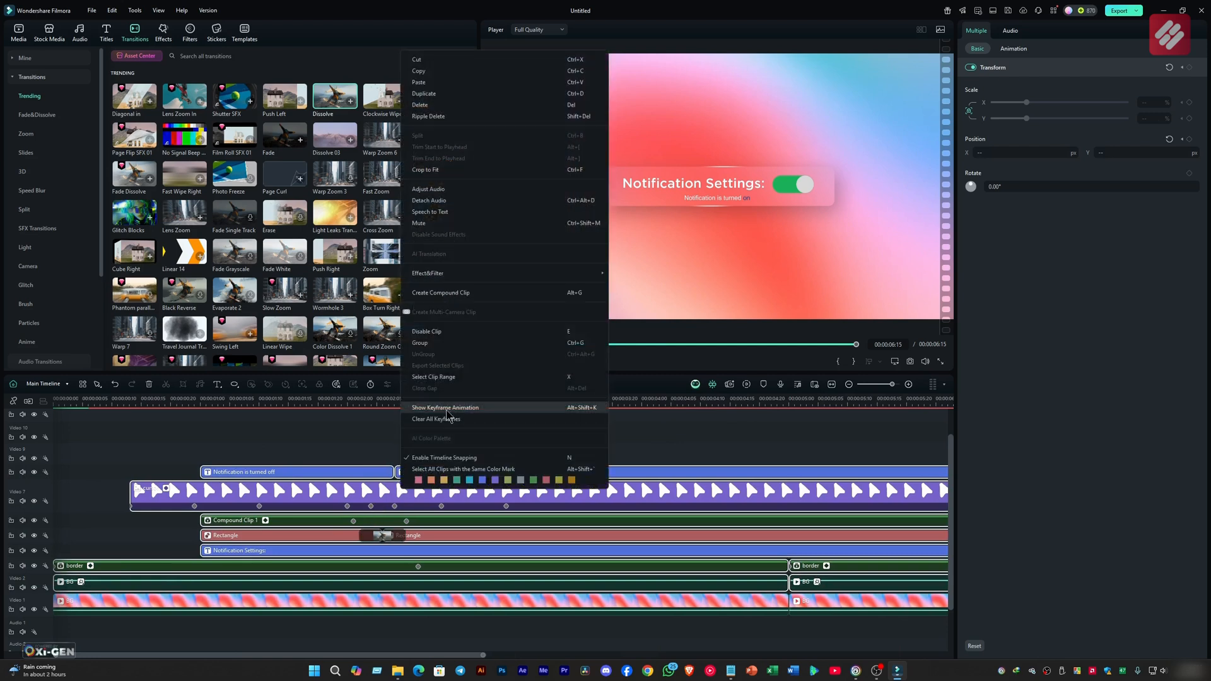
{"action": "left_click", "coordinate": [499, 289]}
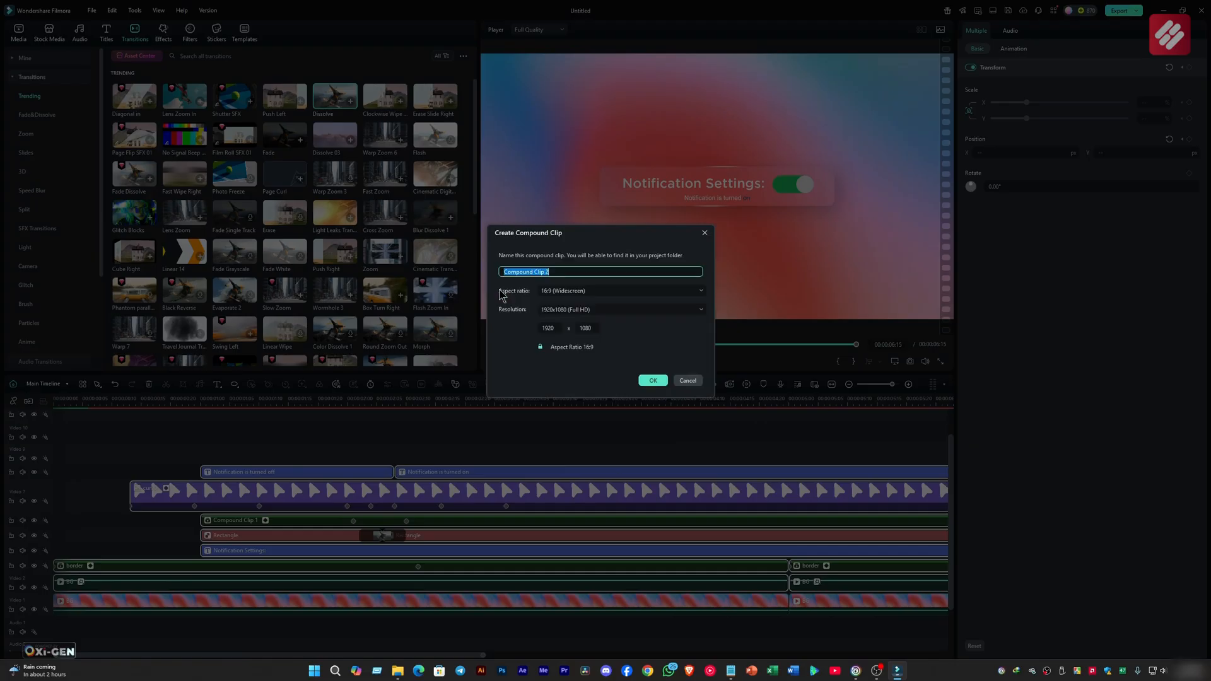
{"action": "left_click", "coordinate": [649, 311]}
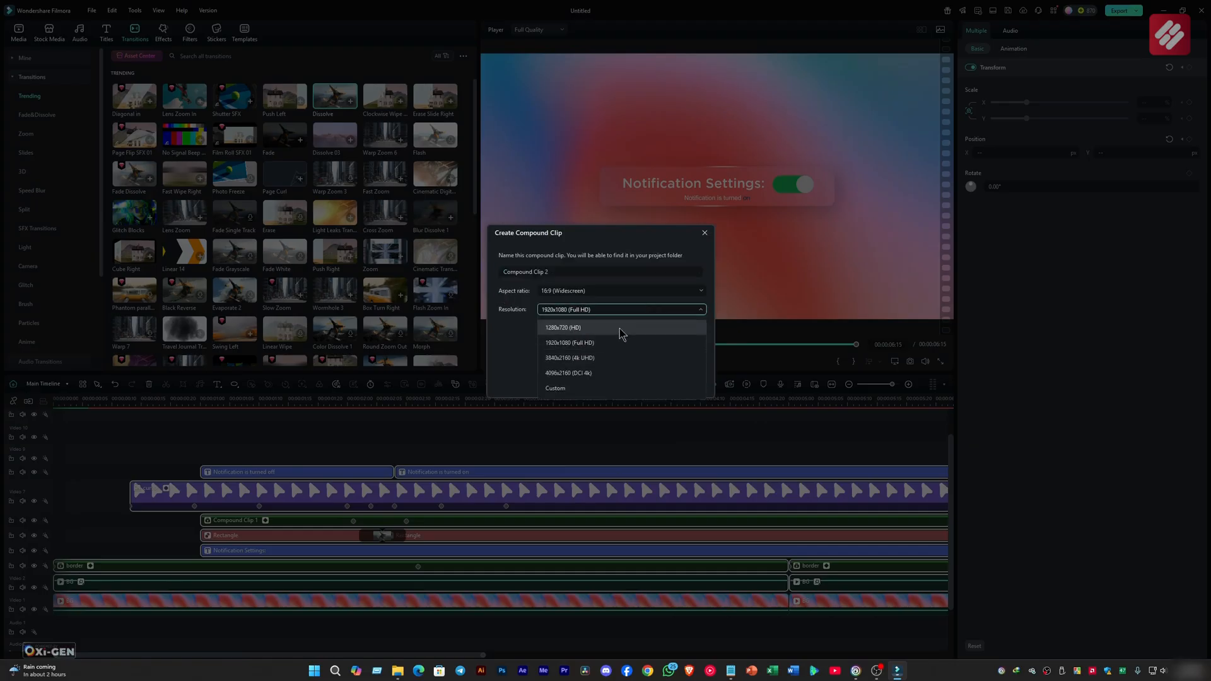
{"action": "left_click", "coordinate": [571, 358]}
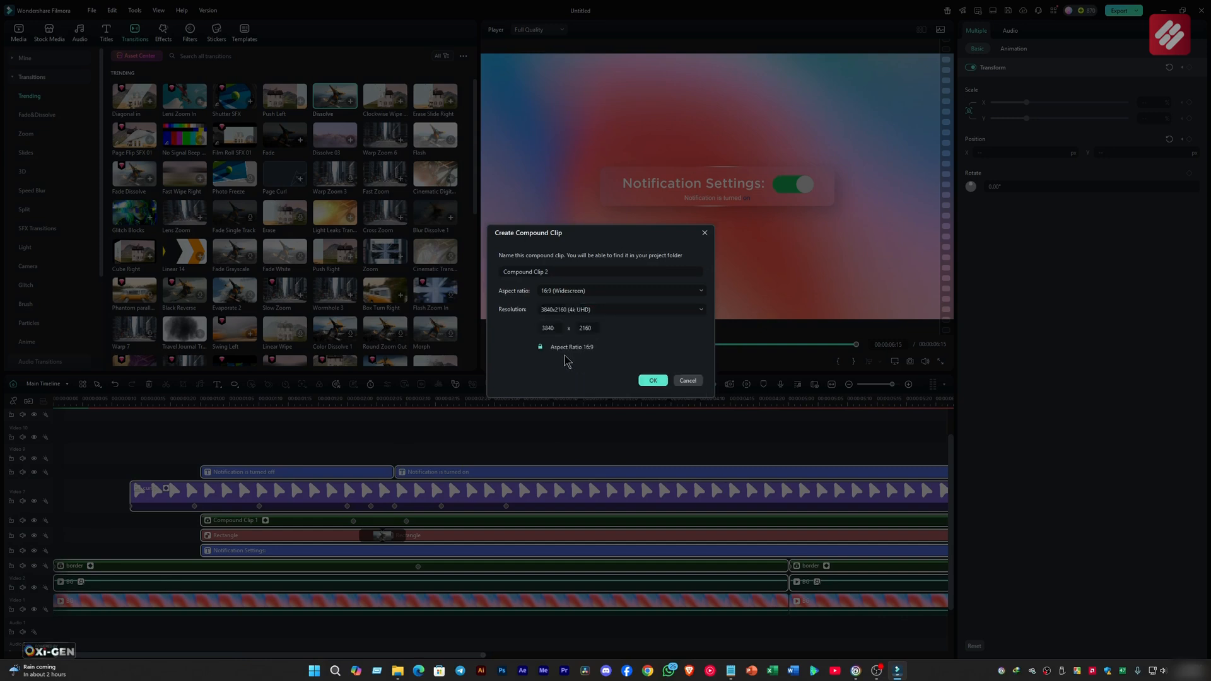
{"action": "left_click", "coordinate": [563, 271]}
{"action": "left_click_drag", "start_coordinate": [564, 271], "coordinate": [435, 265]}
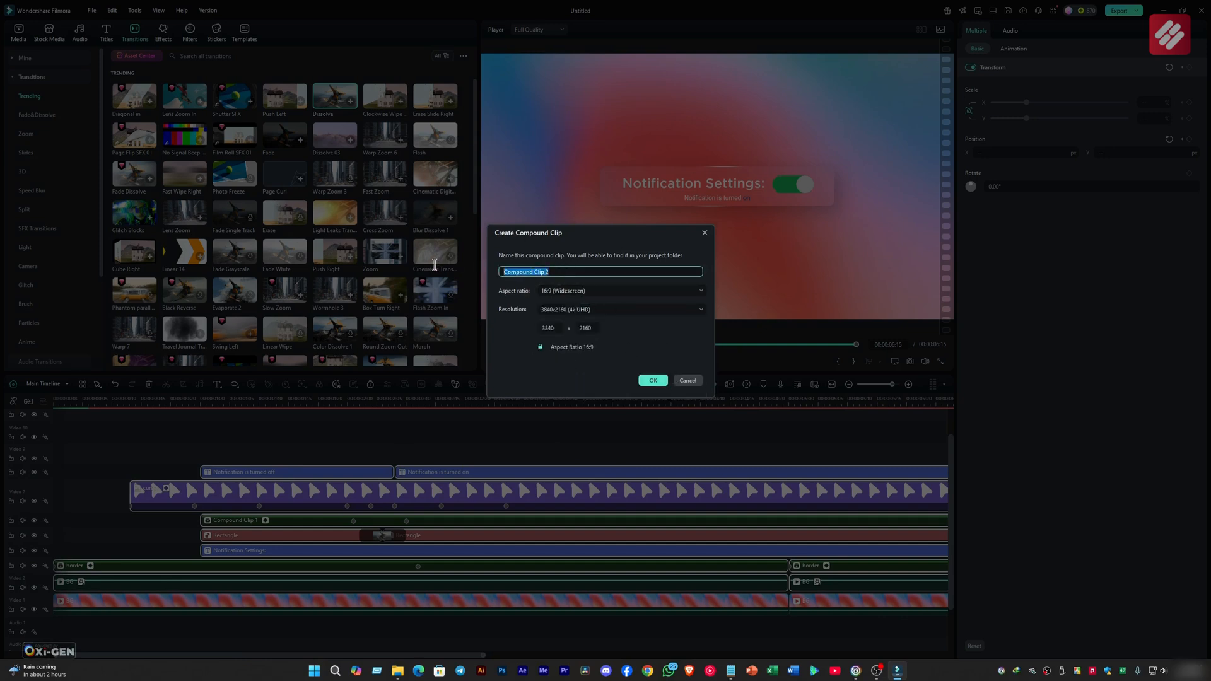
{"action": "type", "text": "main animation"}
{"action": "key", "text": "Return"}
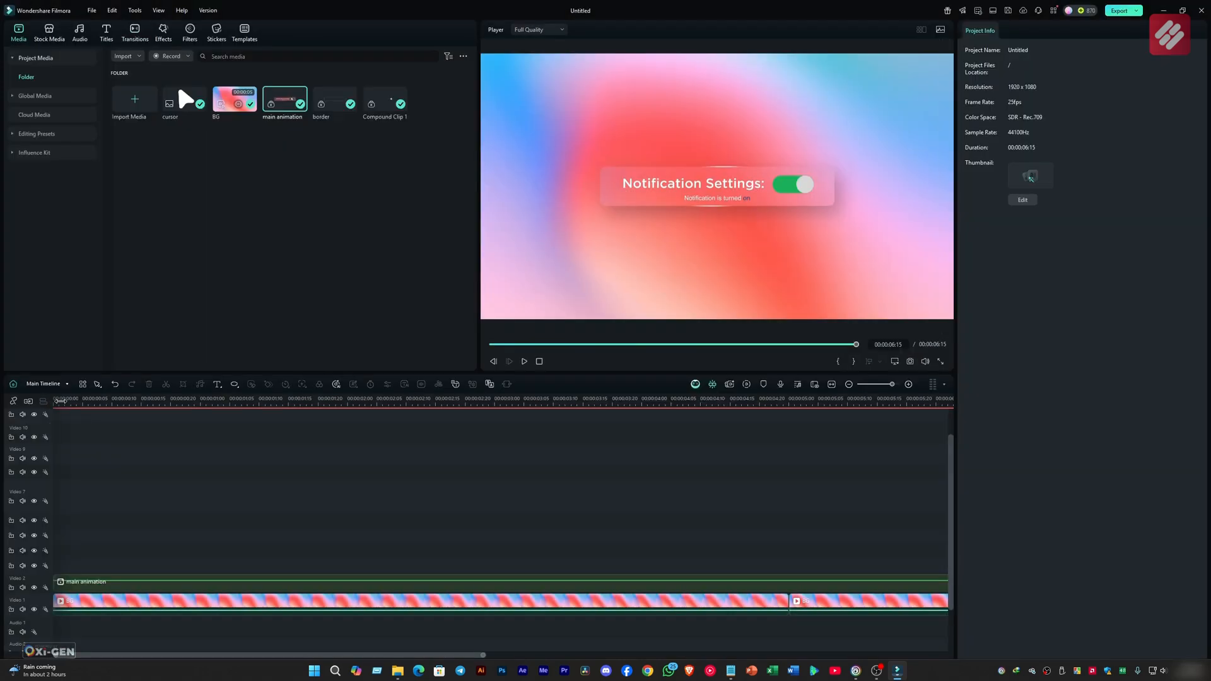
Keyframe the main animation clip's position from Y -650 px at the start to 0 at 00:00:01:20.
{"action": "left_click", "coordinate": [102, 588]}
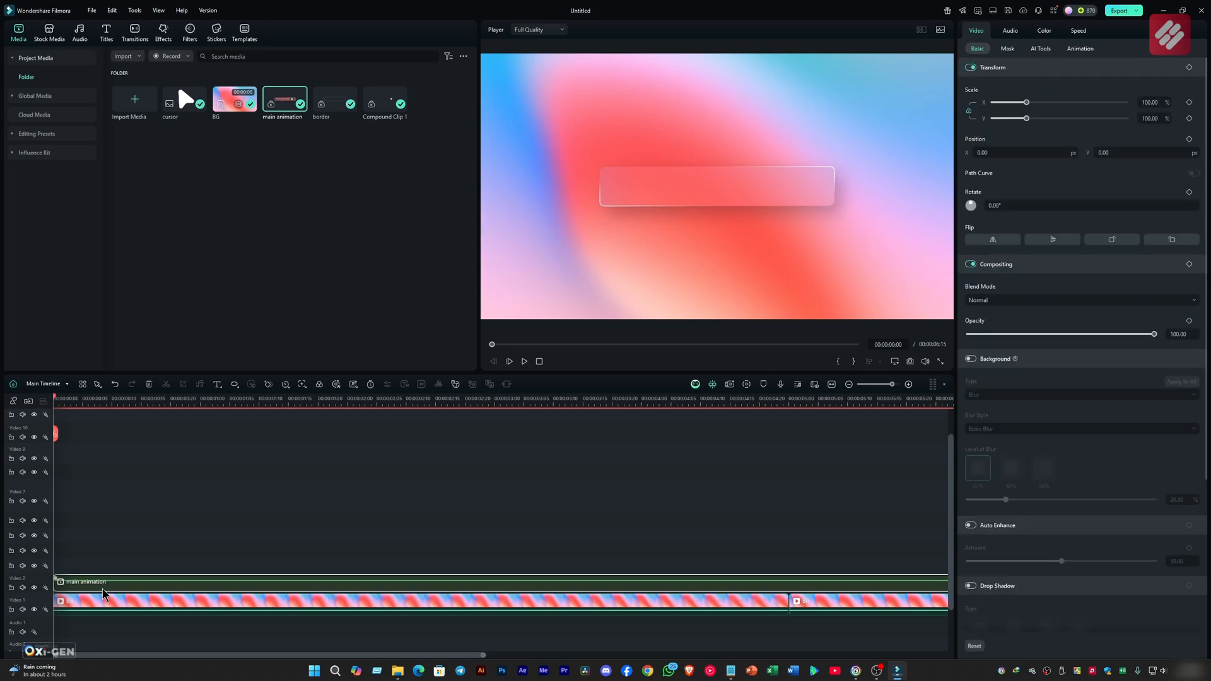
{"action": "left_click", "coordinate": [1191, 139]}
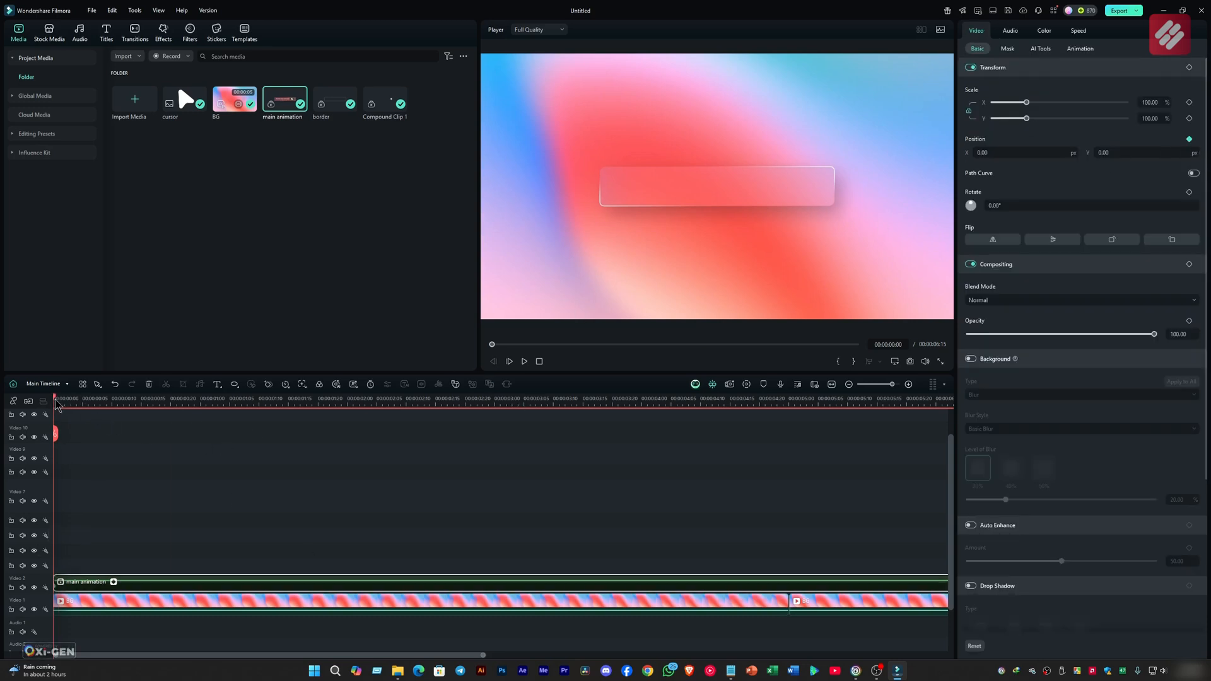
{"action": "key", "text": "space"}
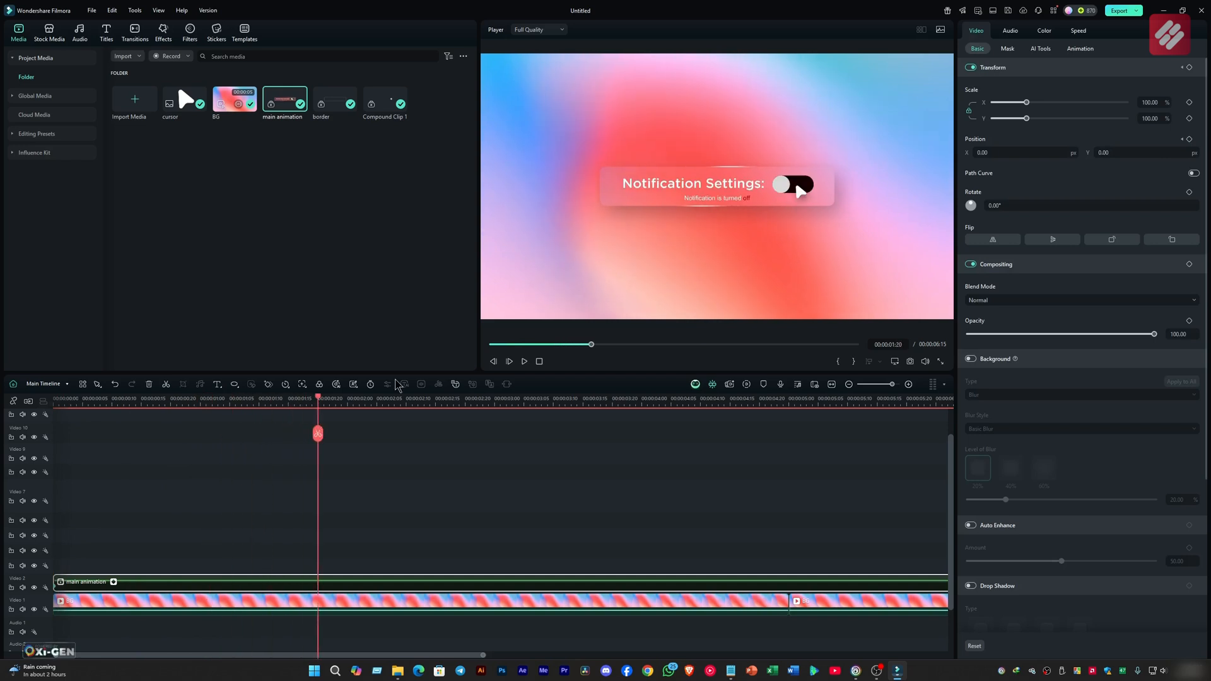
{"action": "left_click", "coordinate": [1190, 140]}
{"action": "key", "text": "Home"}
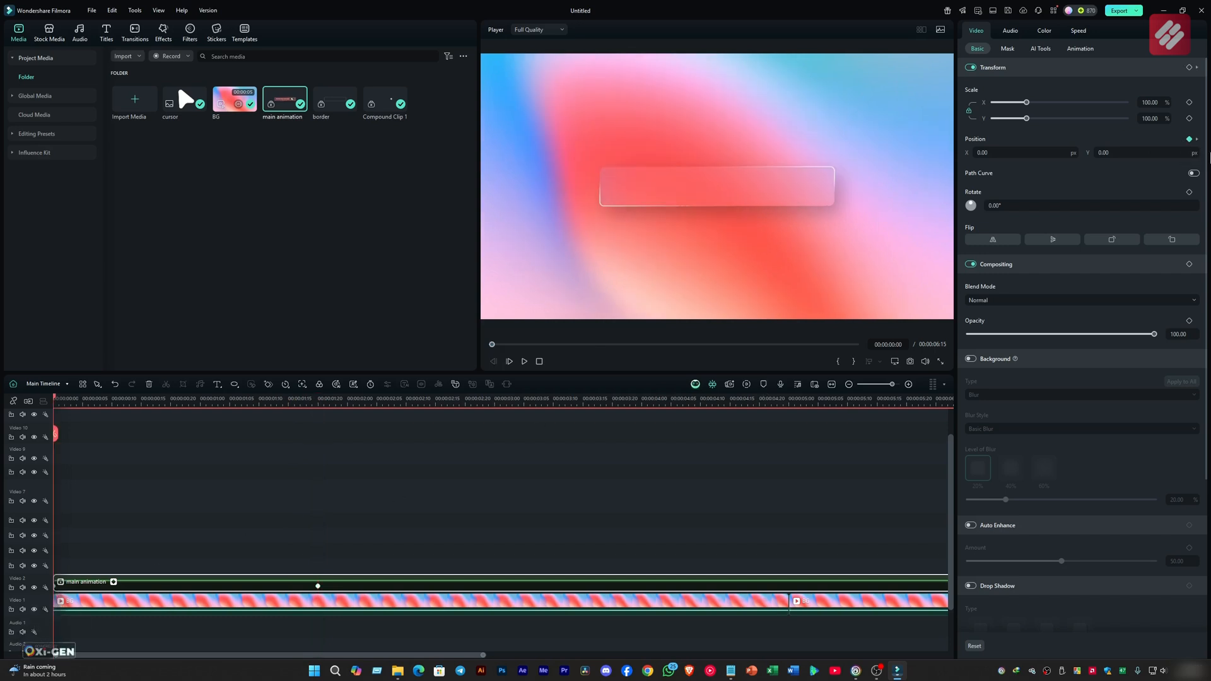
{"action": "left_click_drag", "start_coordinate": [1167, 152], "coordinate": [192, 362]}
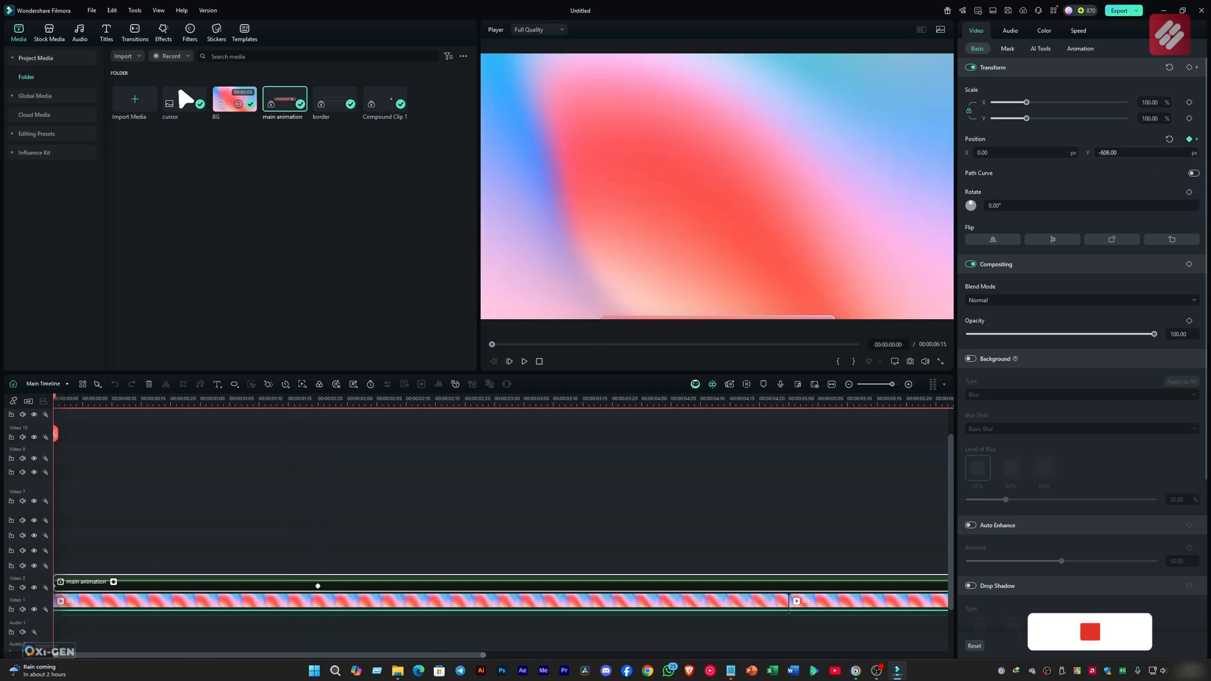
Apply a smooth S-shaped easing curve to the main animation clip's Position Y keyframes and preview the upward slide.
{"action": "left_click", "coordinate": [114, 583]}
{"action": "scroll", "coordinate": [162, 505], "scroll_direction": "down", "scroll_amount": 3}
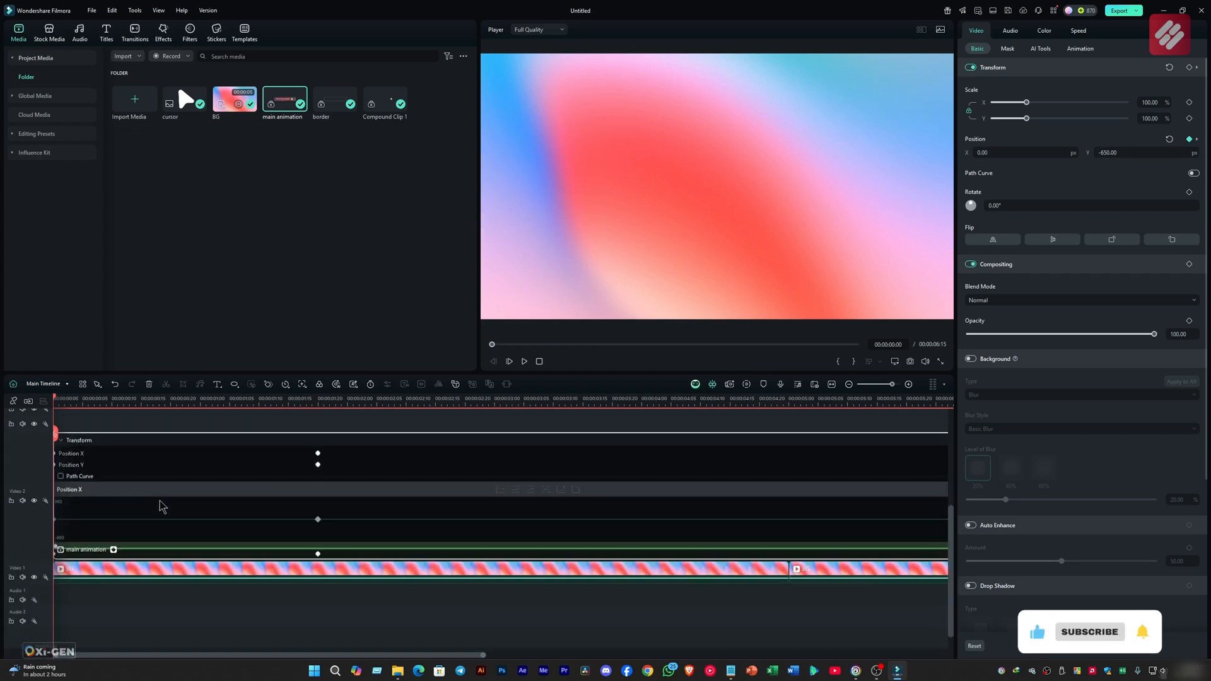
{"action": "left_click", "coordinate": [318, 465]}
{"action": "left_click_drag", "start_coordinate": [347, 503], "coordinate": [54, 542]}
{"action": "left_click", "coordinate": [515, 490]}
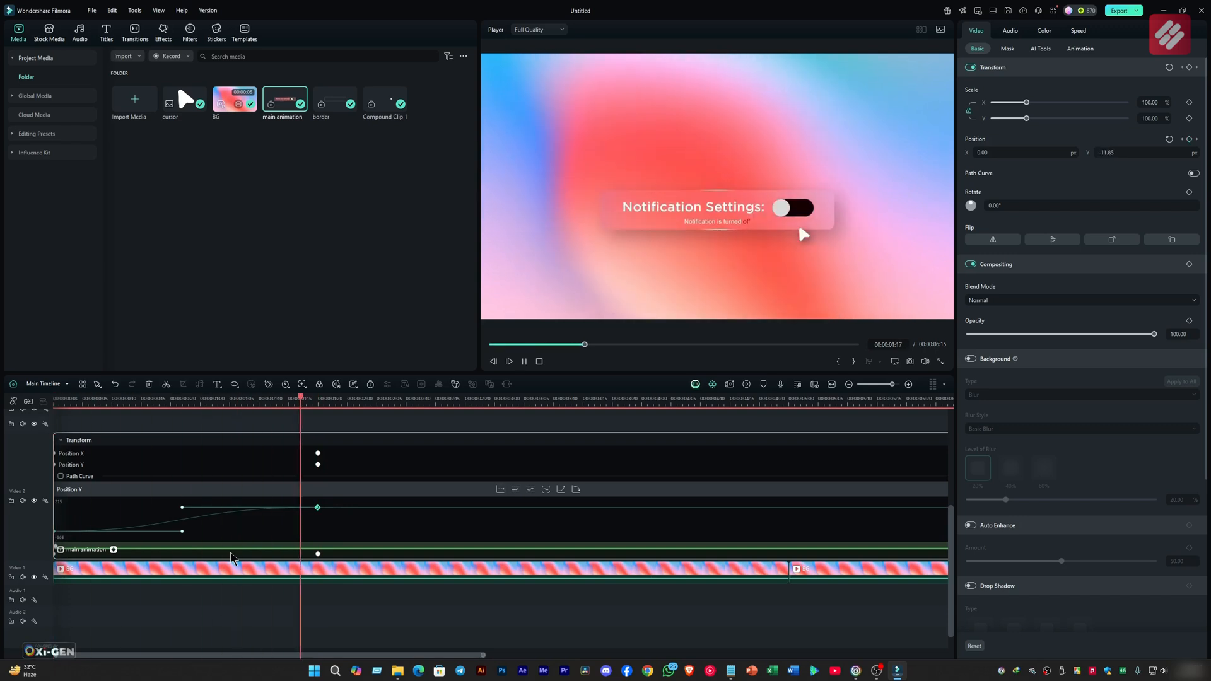
{"action": "key", "text": "space"}
{"action": "left_click_drag", "start_coordinate": [54, 400], "coordinate": [315, 411]}
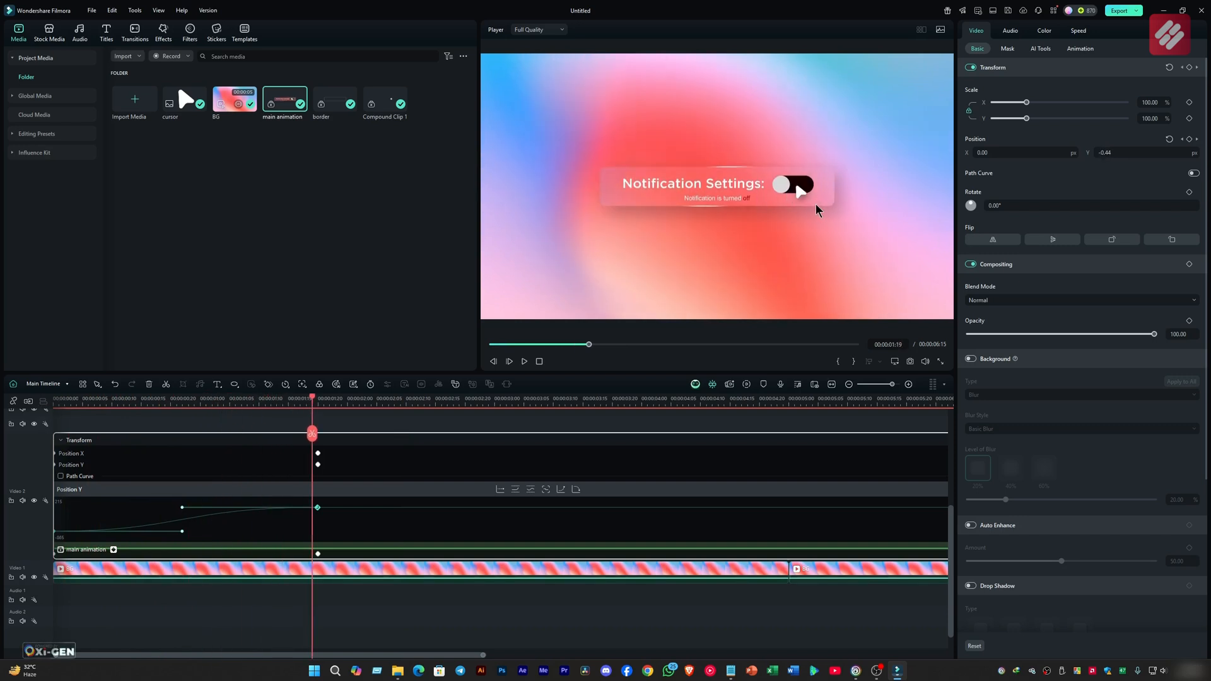
Inside the main animation compound clip, extend the beginnings of the Rectangle and Notification Settings clips back to 00:00:00:00.
{"action": "double_click", "coordinate": [381, 557]}
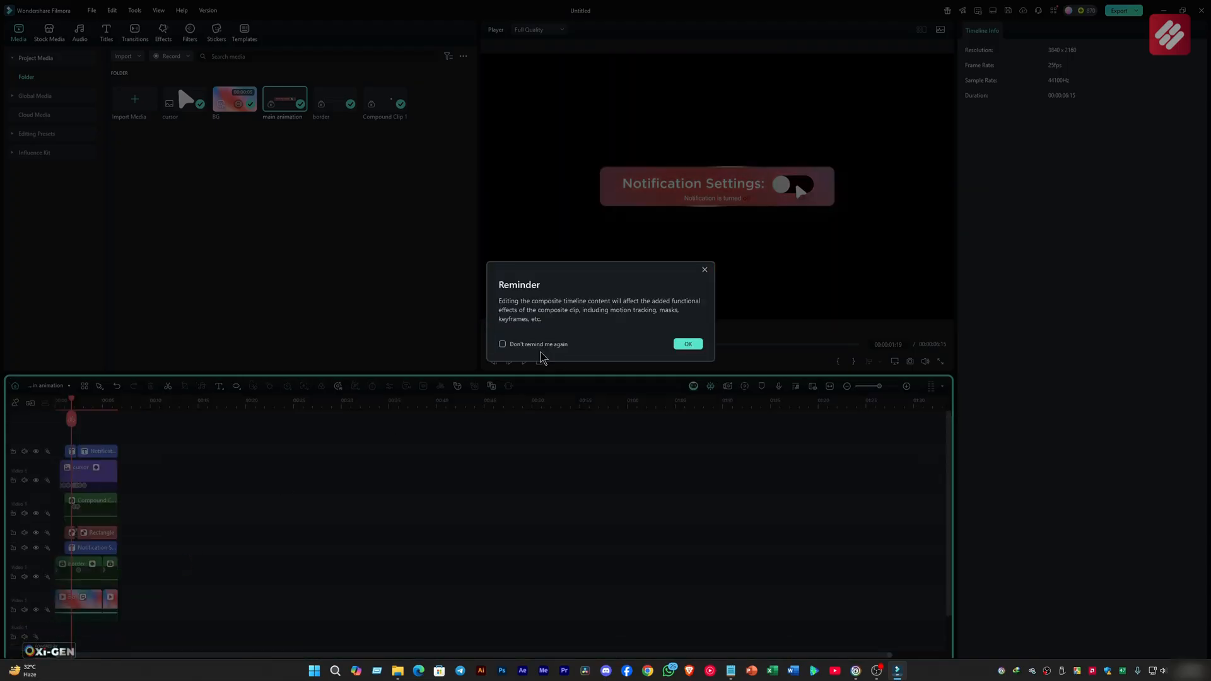
{"action": "left_click", "coordinate": [688, 344]}
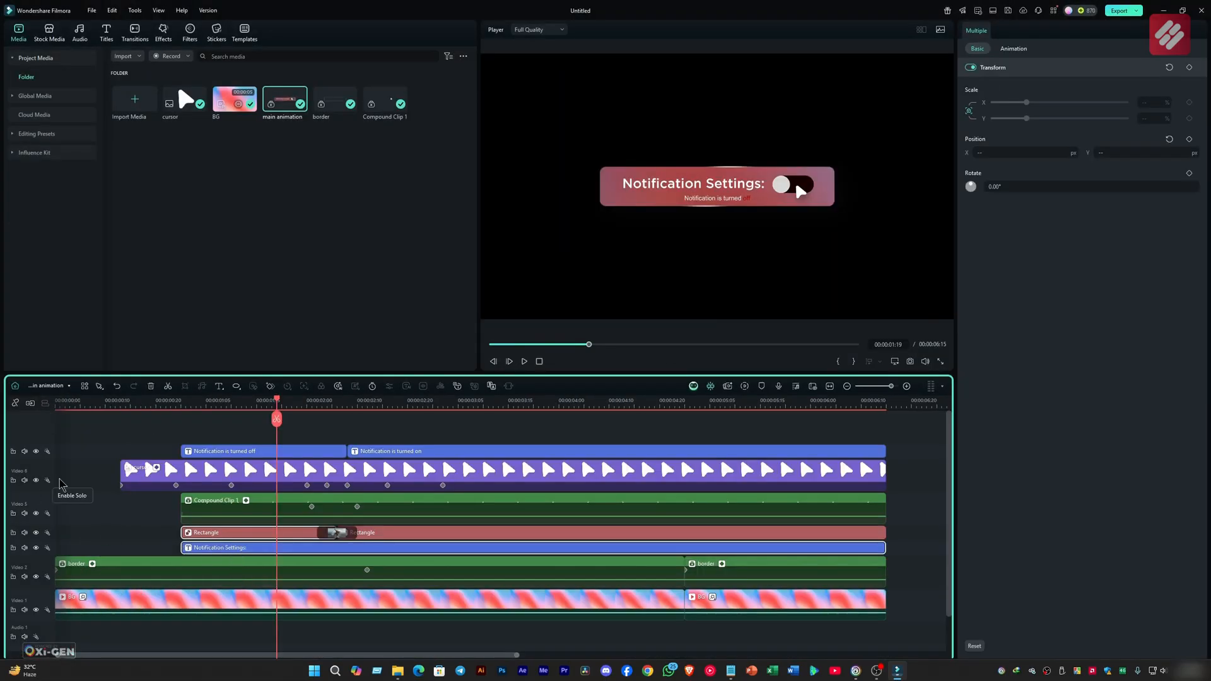
{"action": "left_click_drag", "start_coordinate": [189, 549], "coordinate": [58, 536]}
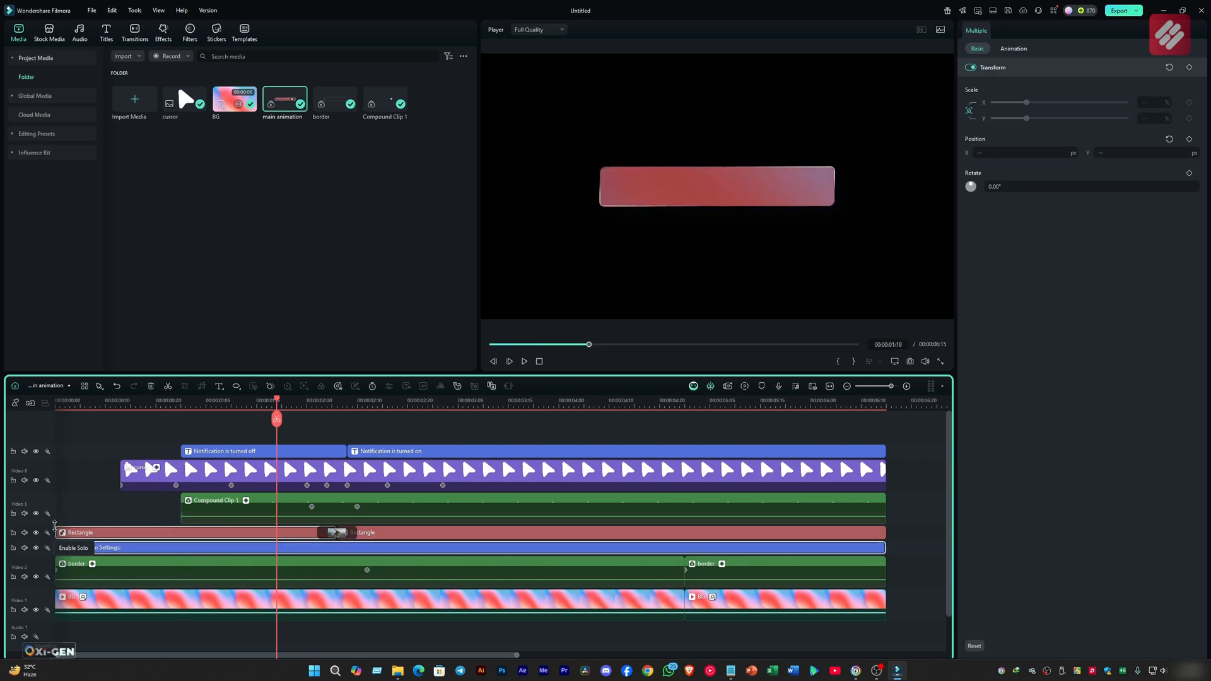
Move Compound Clip 1 to start at 00:00:00:00, shift its keyframes to about 00:00:02:01 and 00:00:02:10, and preview the Main Timeline.
{"action": "left_click", "coordinate": [181, 505]}
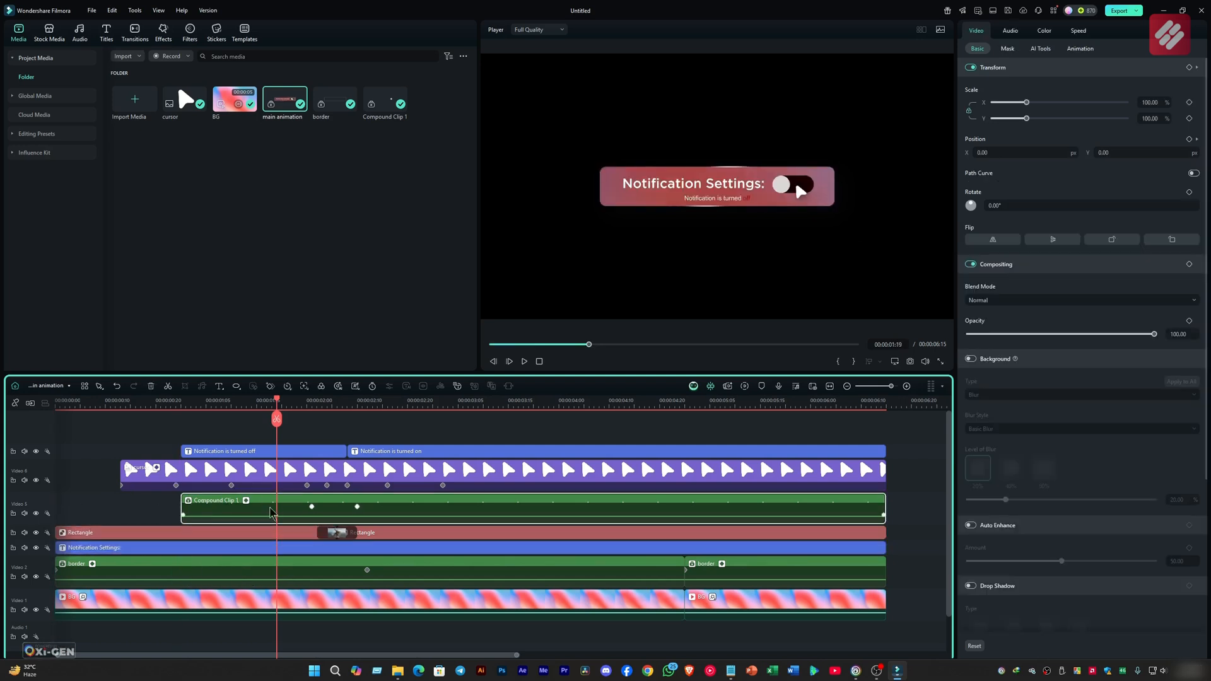
{"action": "left_click_drag", "start_coordinate": [280, 509], "coordinate": [129, 499]}
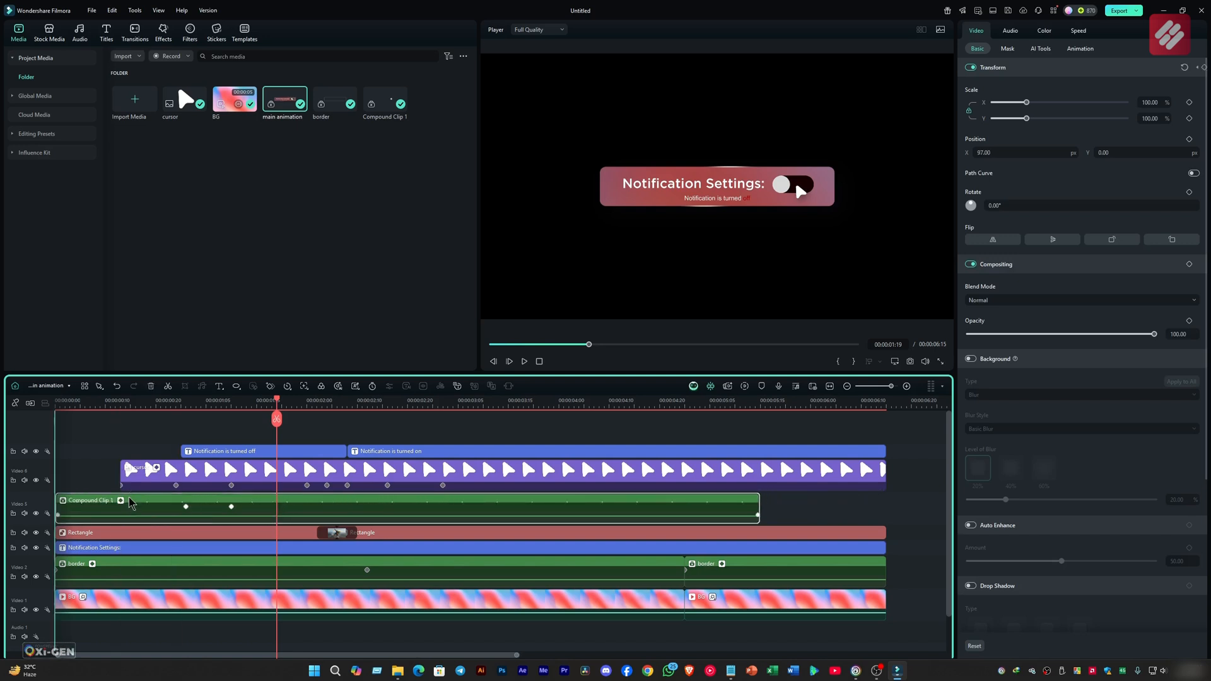
{"action": "left_click_drag", "start_coordinate": [232, 509], "coordinate": [357, 507]}
{"action": "left_click_drag", "start_coordinate": [185, 508], "coordinate": [313, 507]}
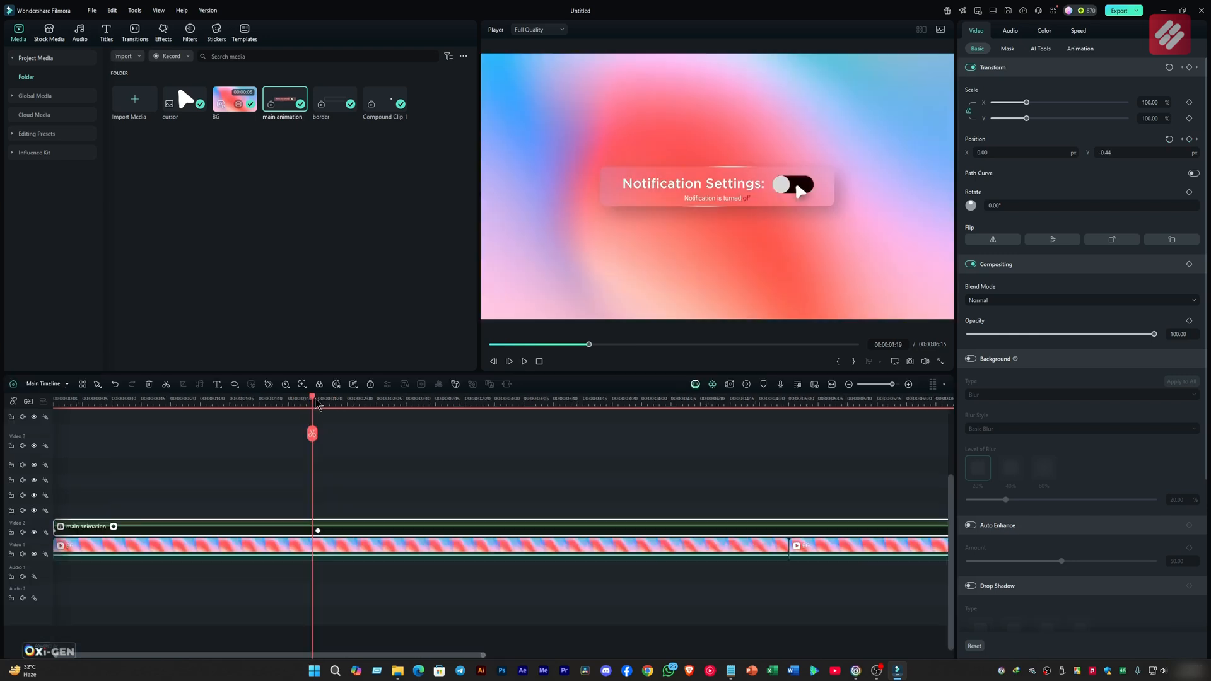
{"action": "left_click_drag", "start_coordinate": [317, 404], "coordinate": [3, 420]}
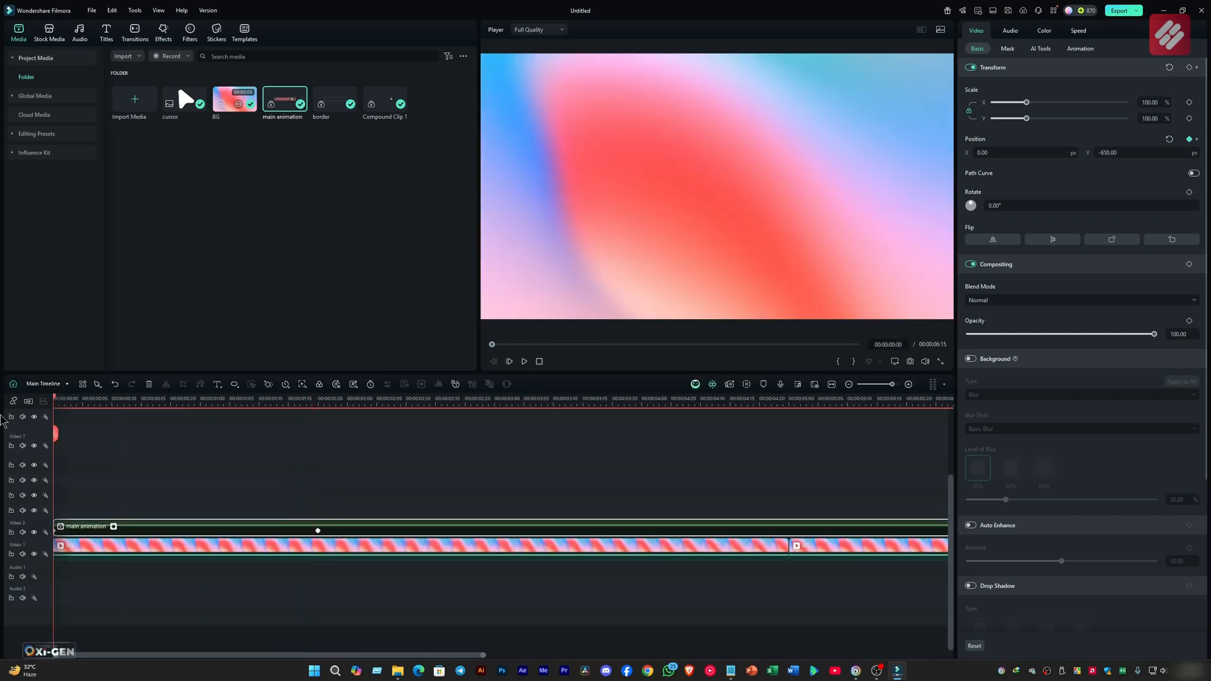
{"action": "key", "text": "space"}
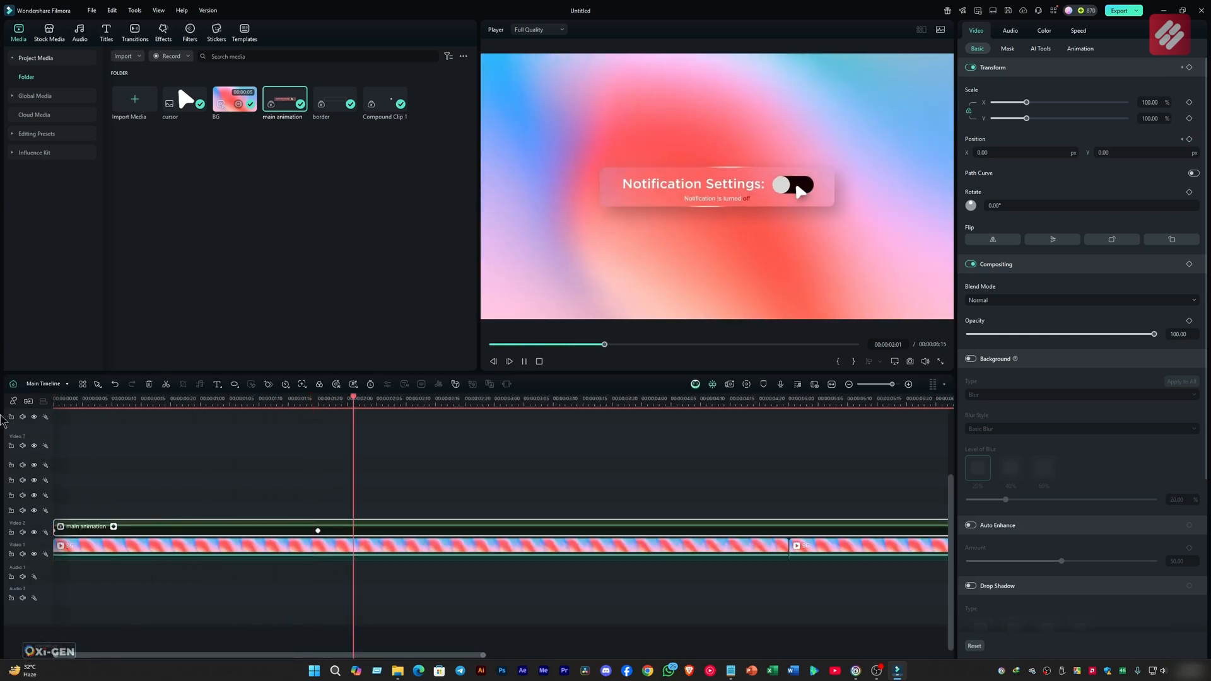
{"action": "key", "text": "space"}
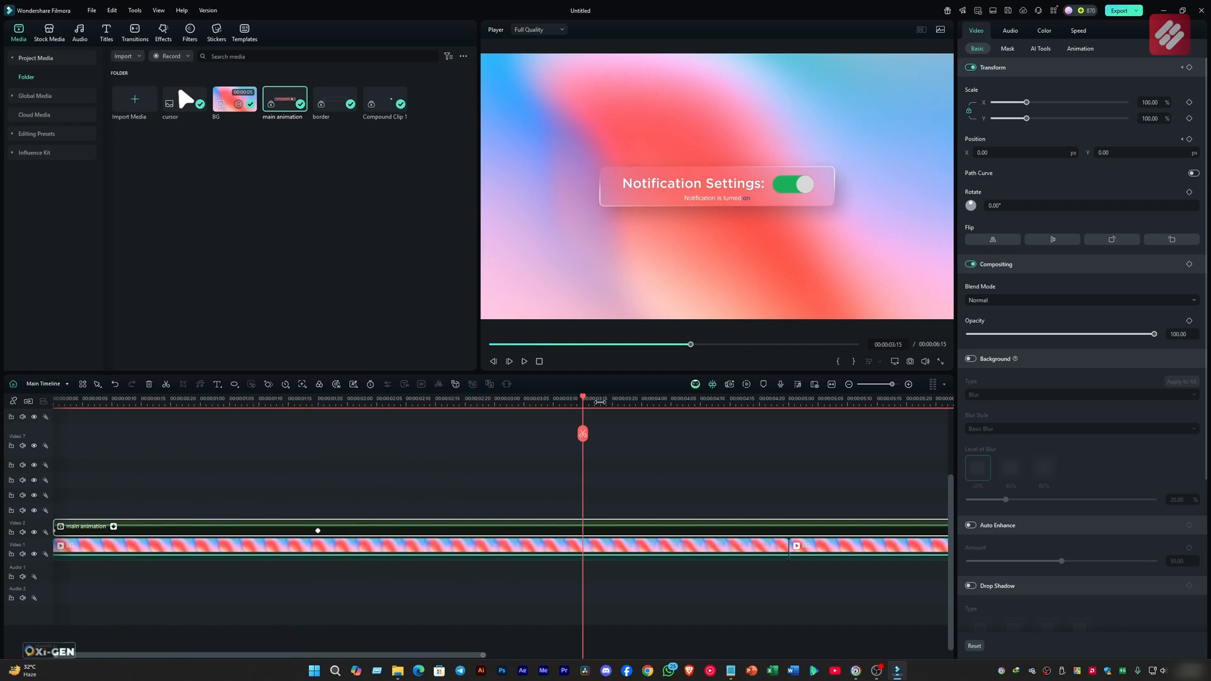
Search the effects for "glow" and place Glow Light above the main animation clip, starting at 00:00:00:00.
{"action": "scroll", "coordinate": [548, 397], "scroll_direction": "down", "scroll_amount": 3}
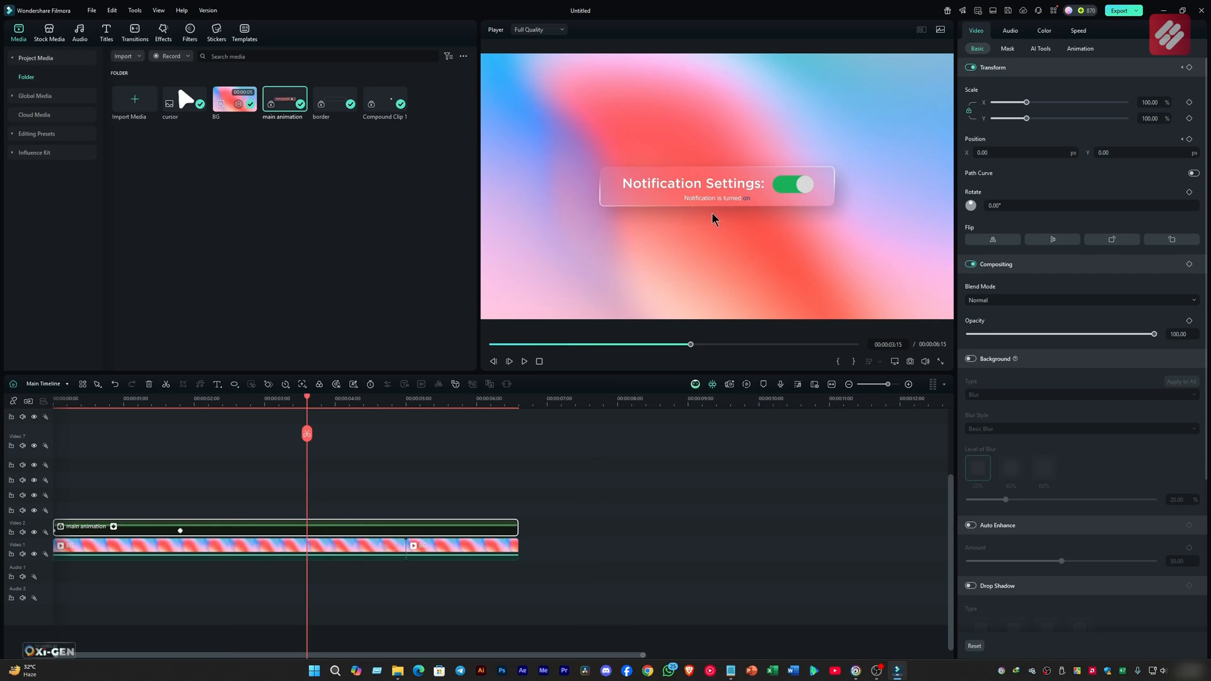
{"action": "left_click", "coordinate": [163, 31]}
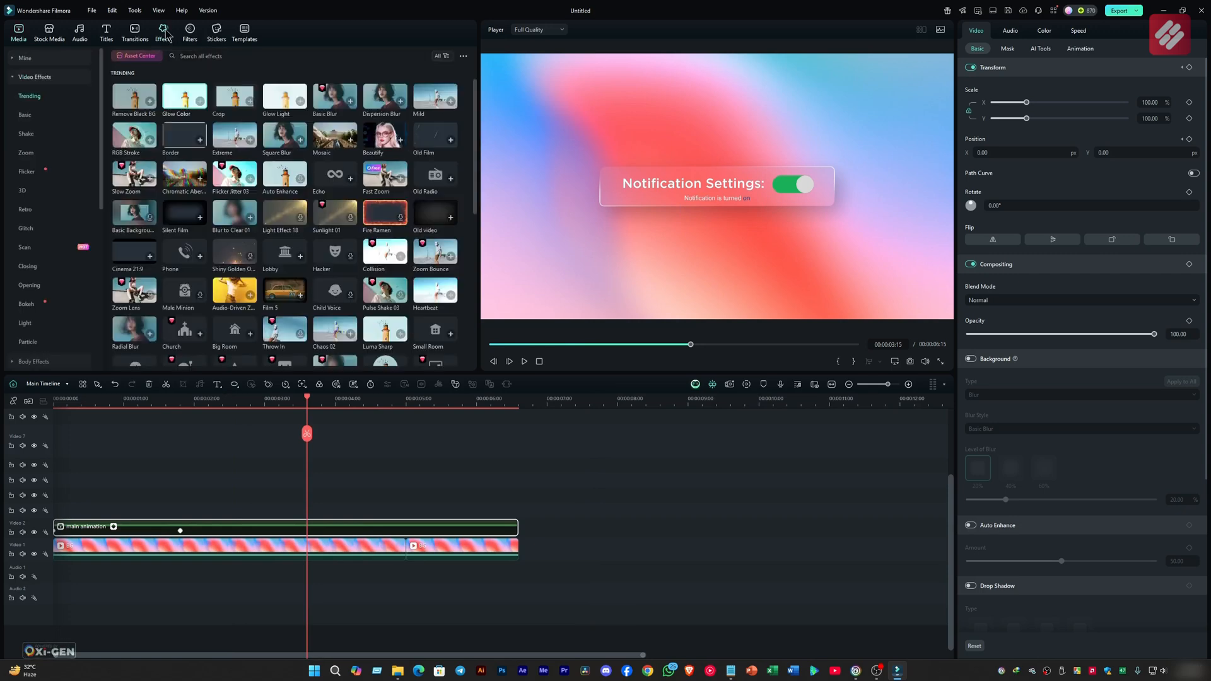
{"action": "left_click", "coordinate": [219, 56]}
{"action": "type", "text": "glow"}
{"action": "key", "text": "Return"}
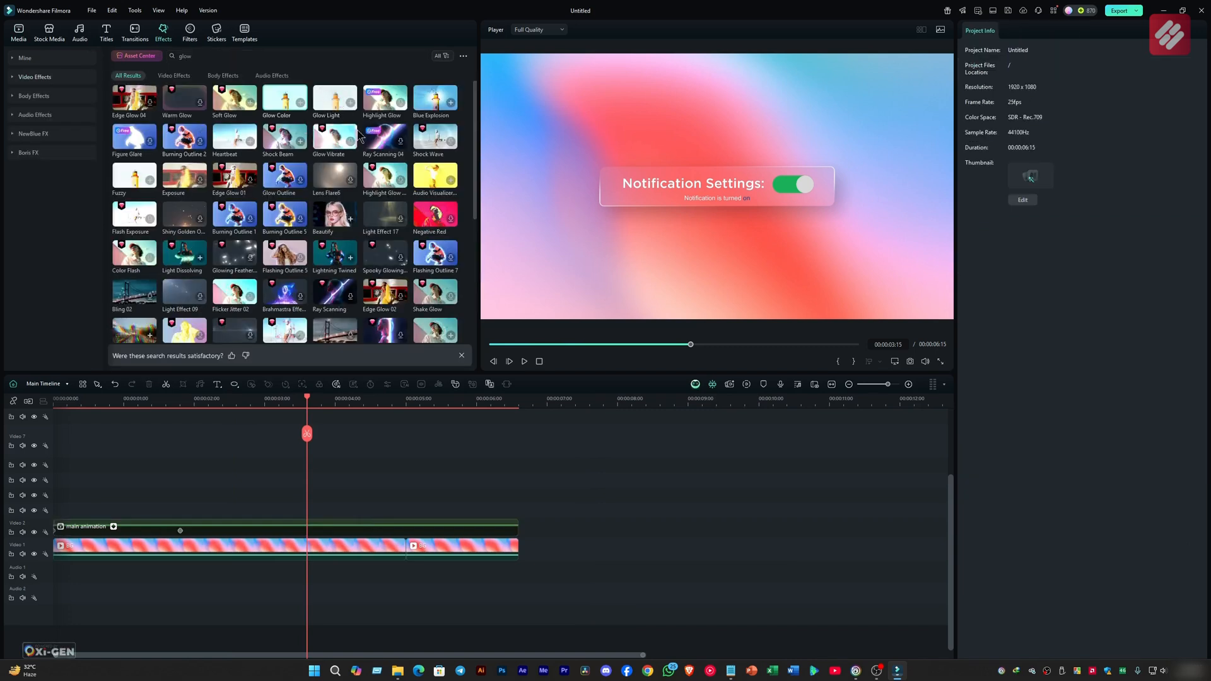
{"action": "left_click_drag", "start_coordinate": [327, 93], "coordinate": [42, 514]}
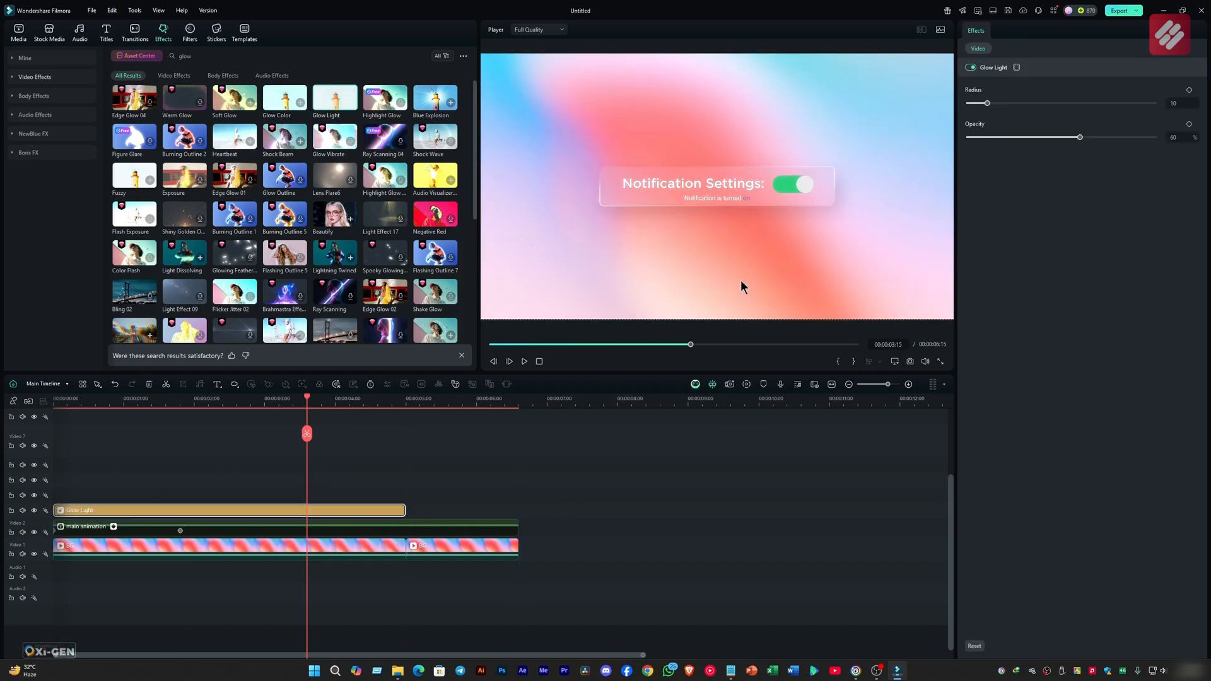
Set the Glow Light effect's opacity to 30% and play the animation from the beginning.
{"action": "left_click_drag", "start_coordinate": [1080, 137], "coordinate": [1025, 140]}
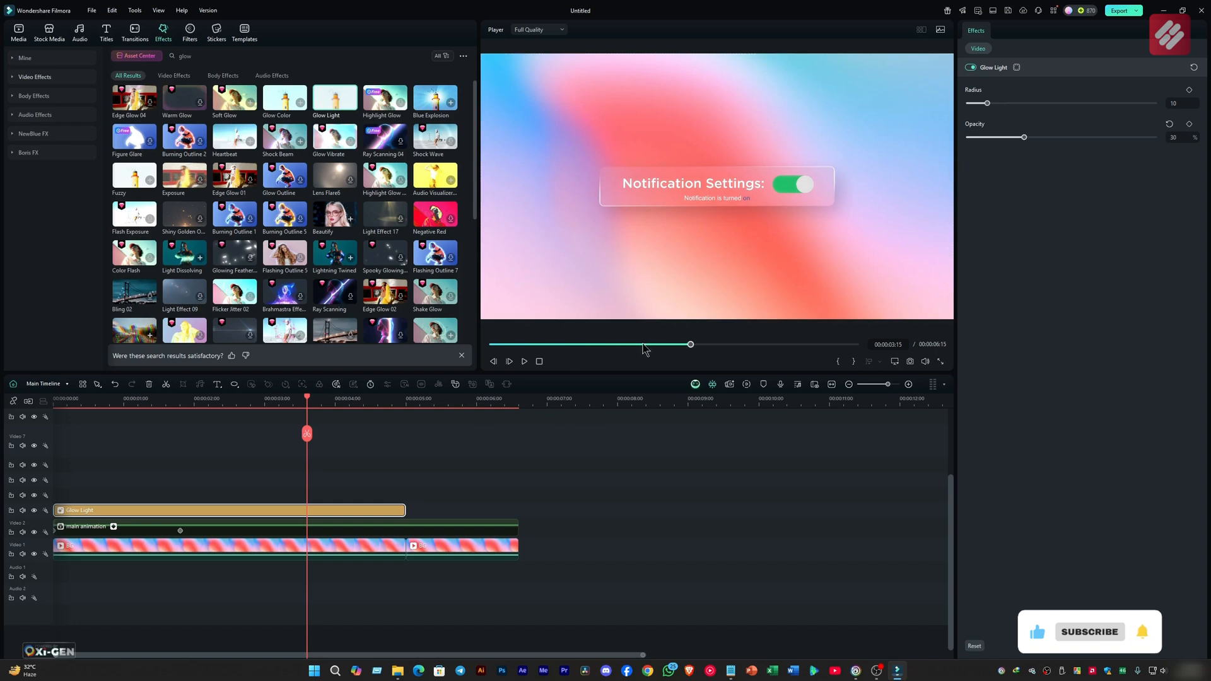
{"action": "left_click_drag", "start_coordinate": [643, 345], "coordinate": [452, 343]}
{"action": "key", "text": "space"}
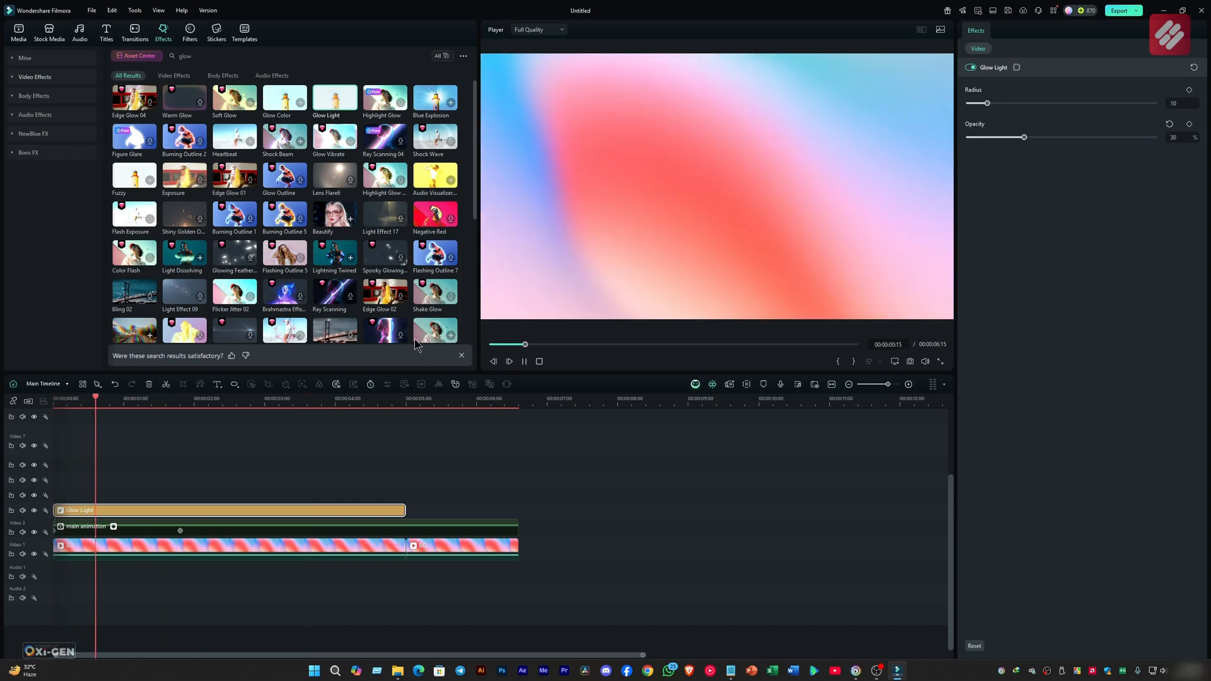
{"action": "key", "text": "space"}
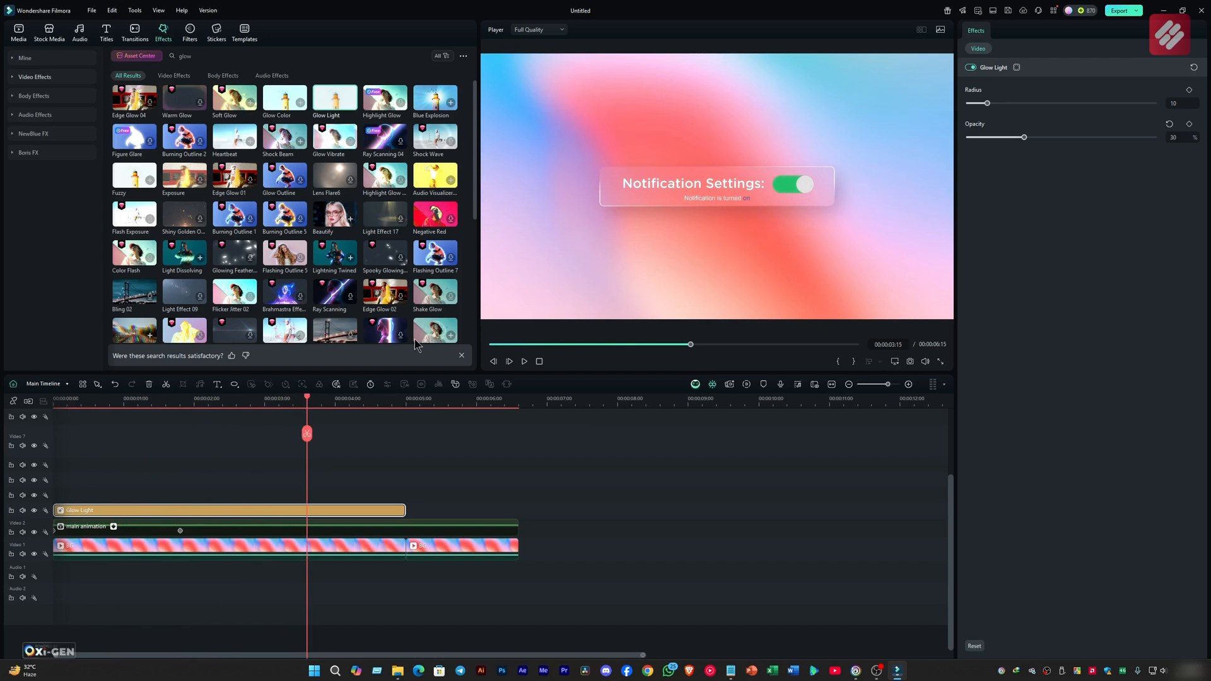